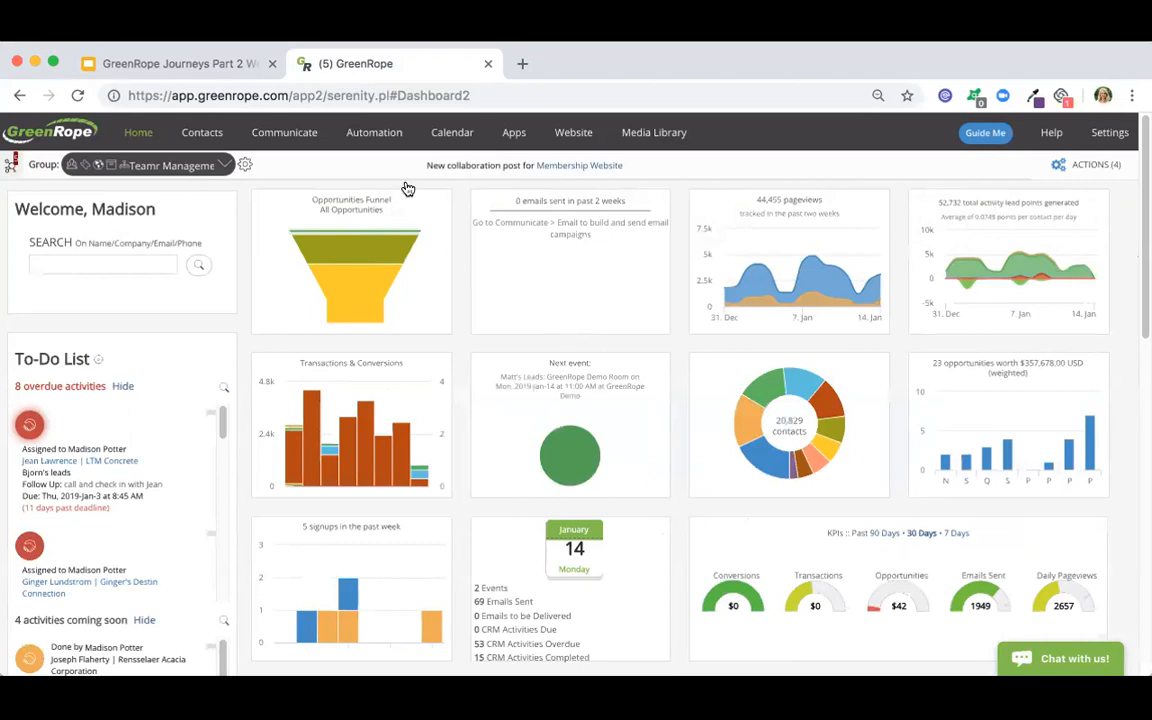
Step: Open the Journeys builder, add a Decision block beside Start Journey, and connect Start Journey's next step to the decision's input
{"action": "mouse_move", "coordinate": [378, 137]}
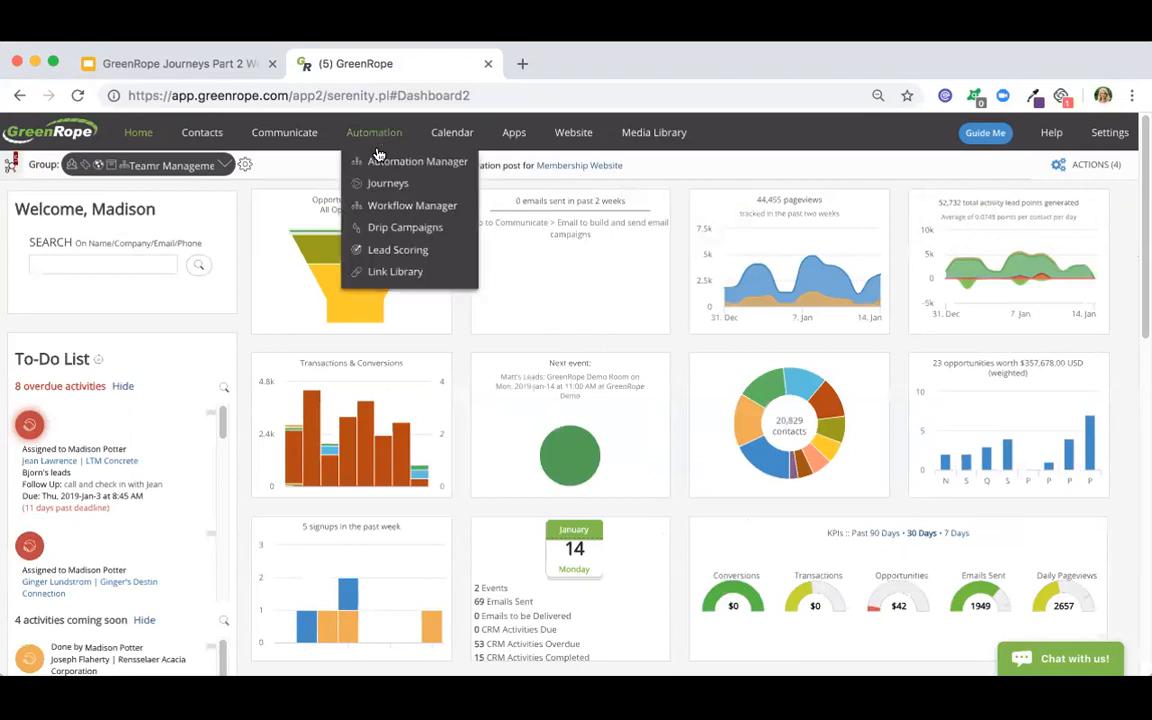
{"action": "left_click", "coordinate": [381, 185]}
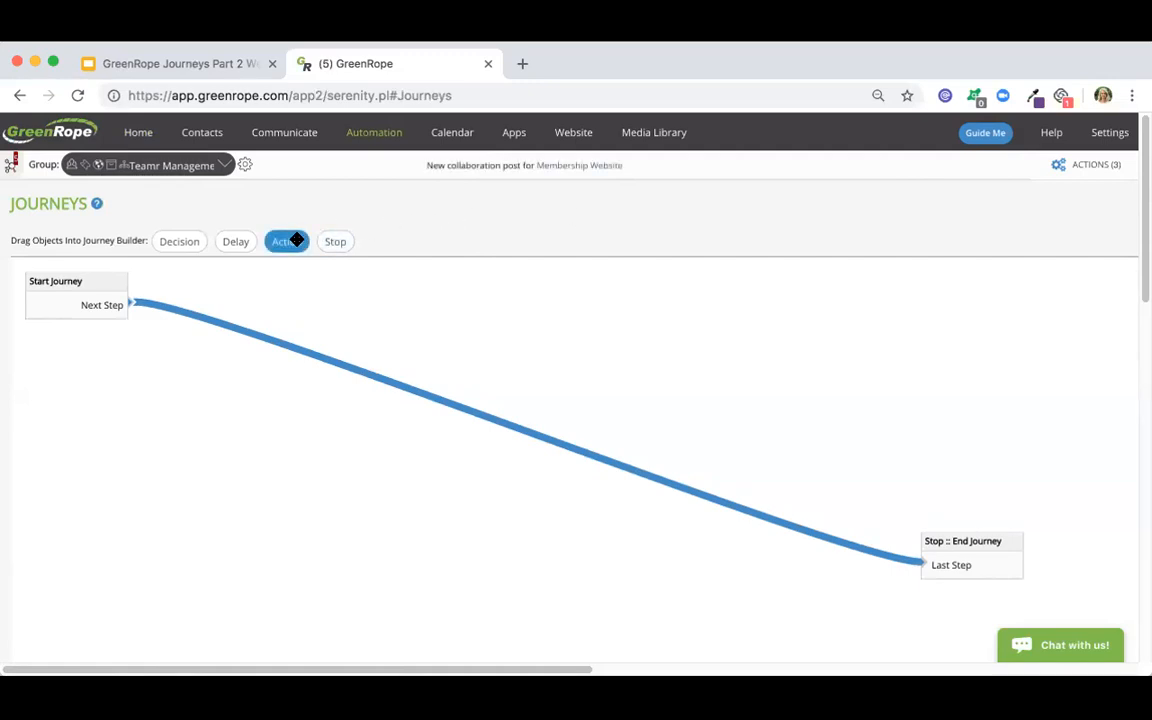
{"action": "left_click_drag", "start_coordinate": [185, 240], "coordinate": [226, 312]}
{"action": "left_click_drag", "start_coordinate": [127, 307], "coordinate": [190, 323]}
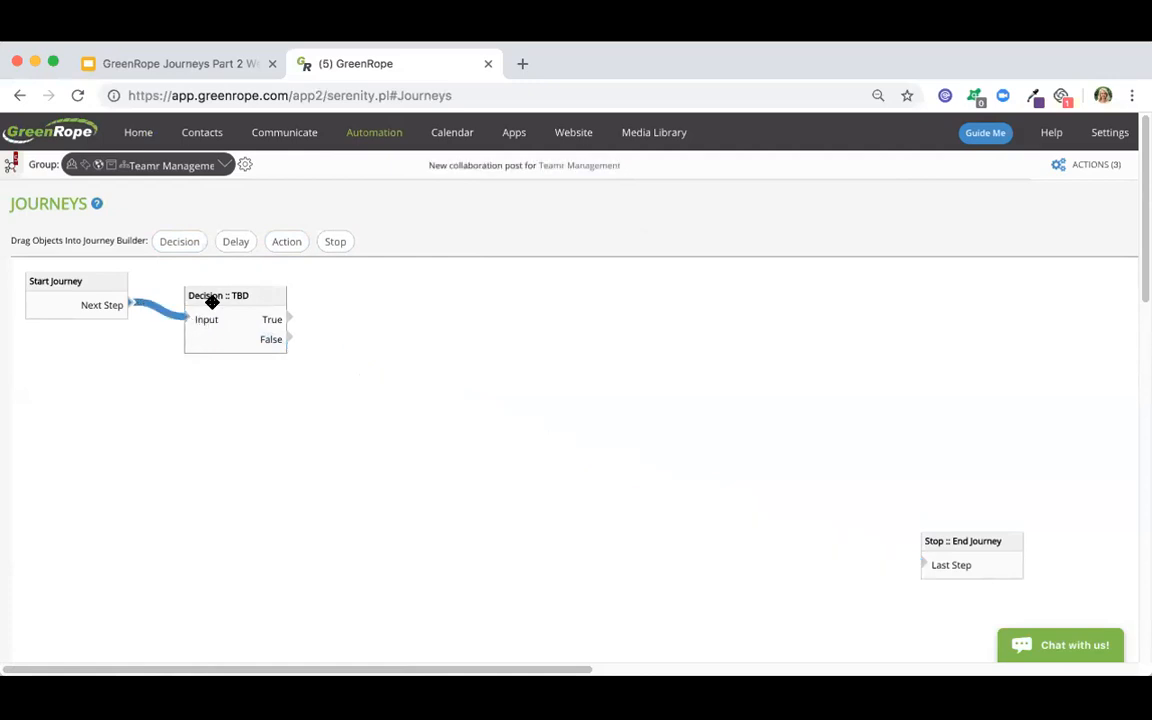
Step: Set the decision's condition to Is A Member Of Group with GreenRope Active Account Owners, save it, and reposition the block slightly lower
{"action": "double_click", "coordinate": [211, 301]}
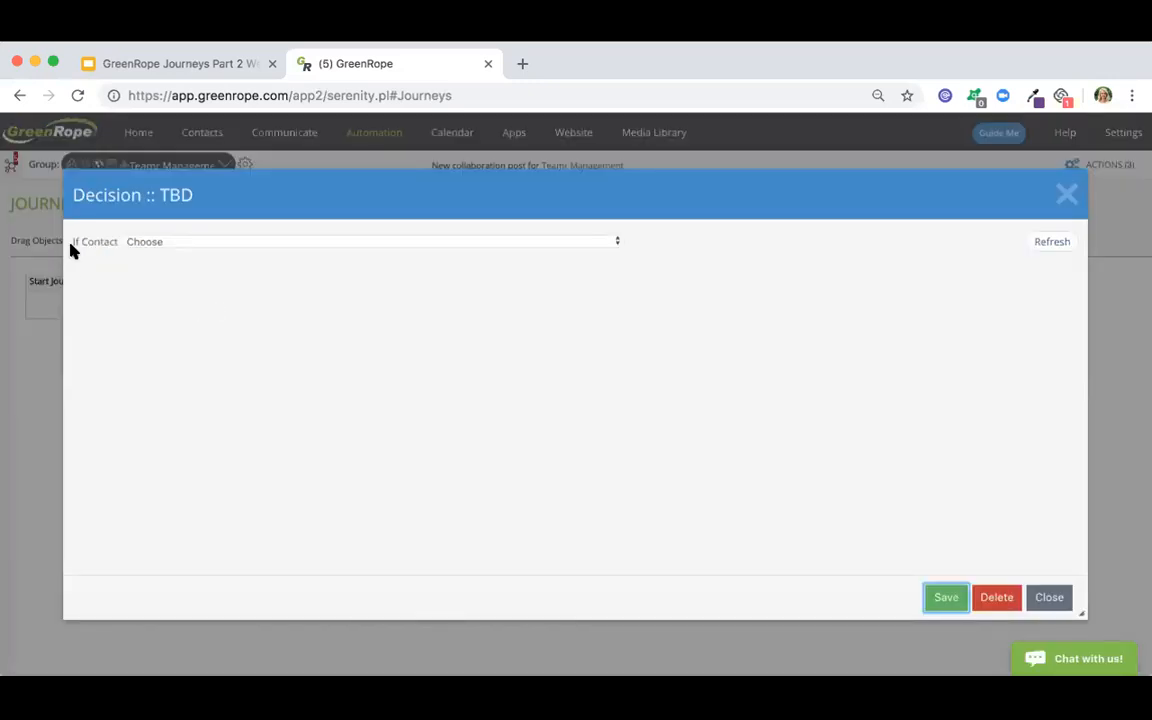
{"action": "left_click", "coordinate": [154, 245]}
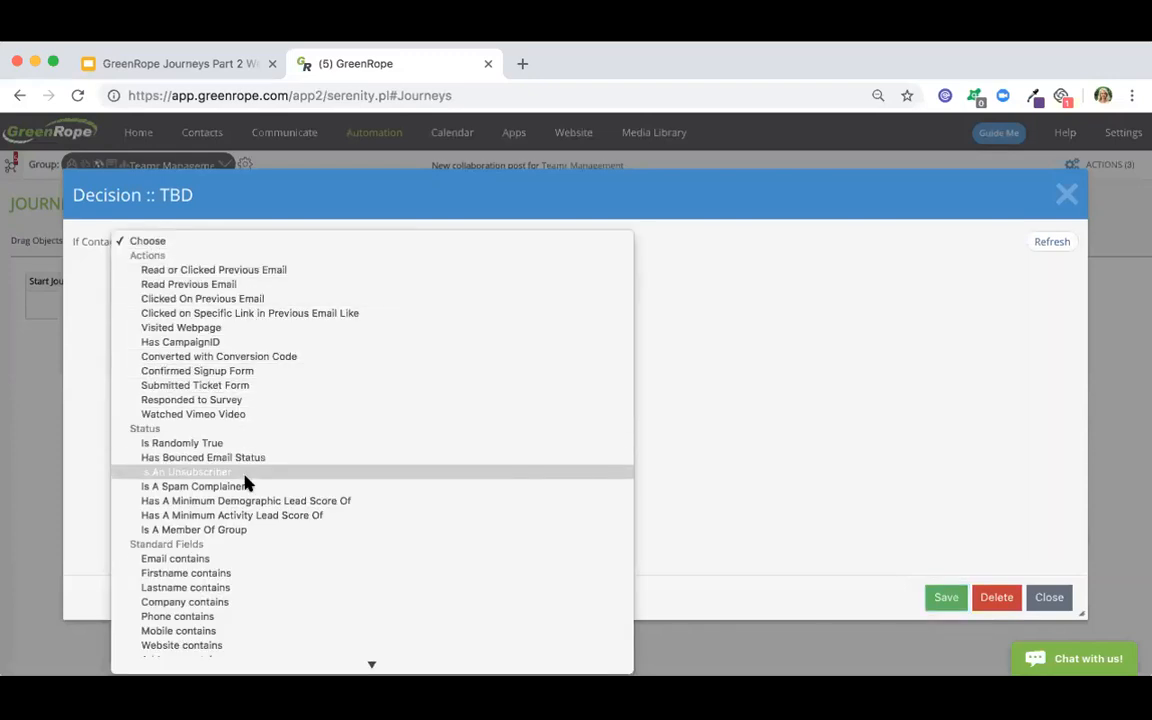
{"action": "left_click", "coordinate": [246, 530]}
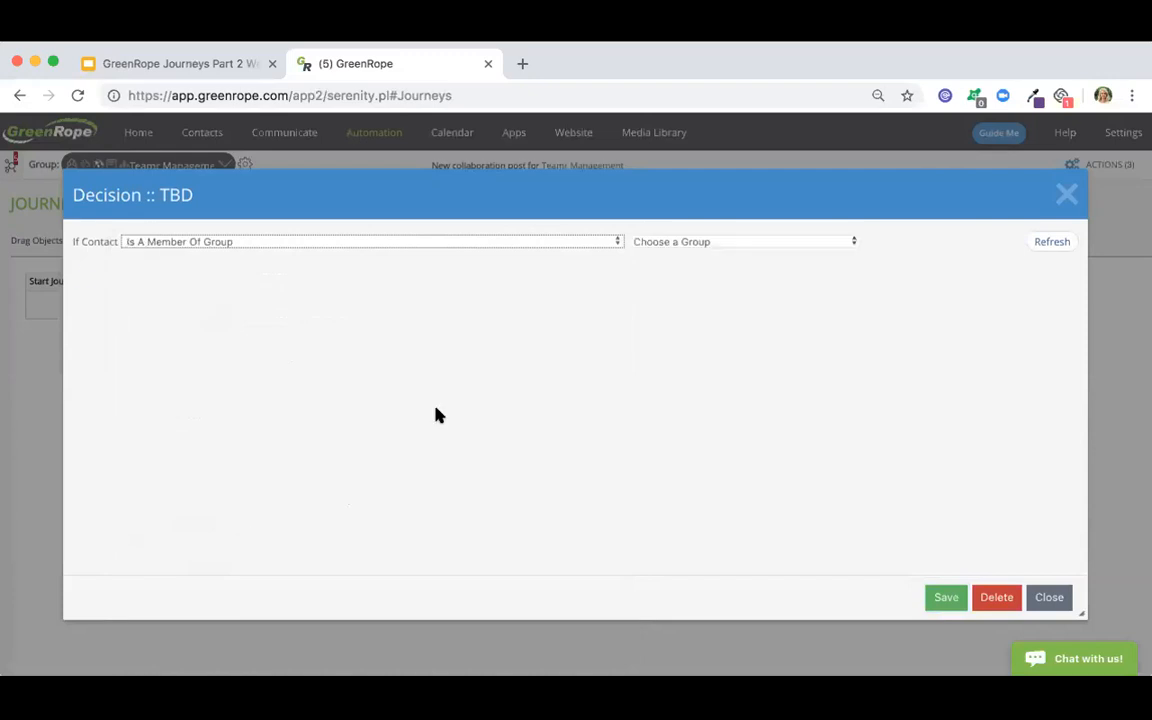
{"action": "left_click", "coordinate": [693, 243]}
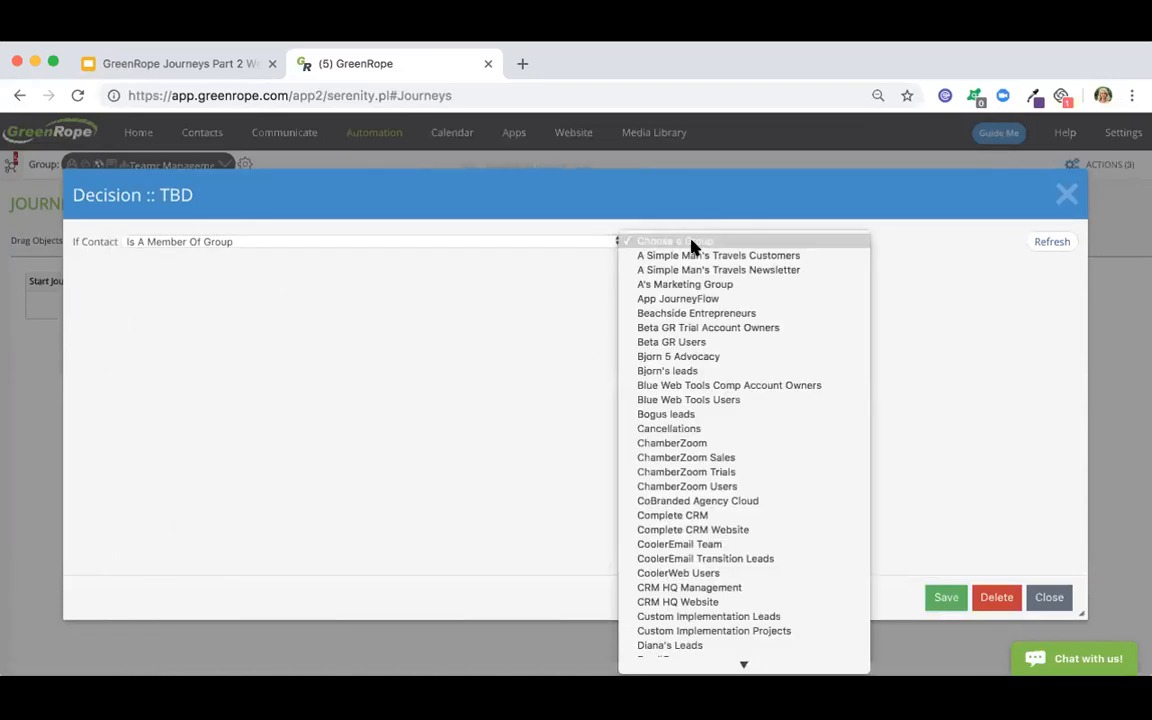
{"action": "scroll", "coordinate": [685, 452], "scroll_direction": "down", "scroll_amount": 5}
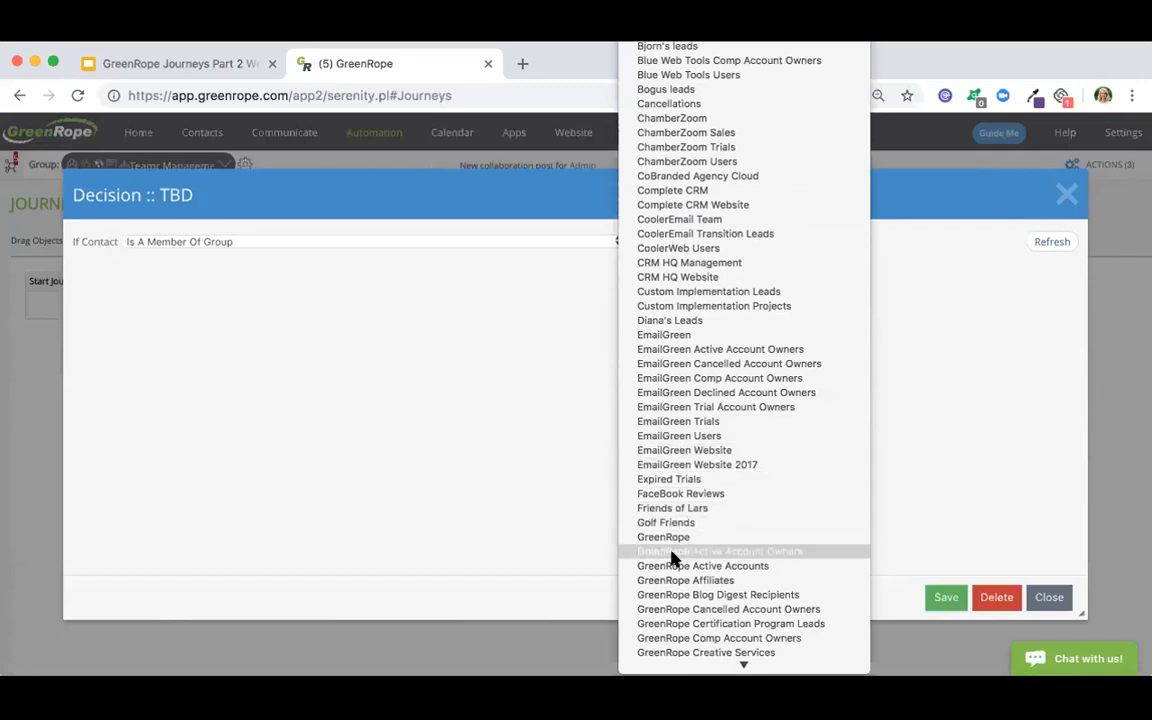
{"action": "left_click", "coordinate": [672, 555]}
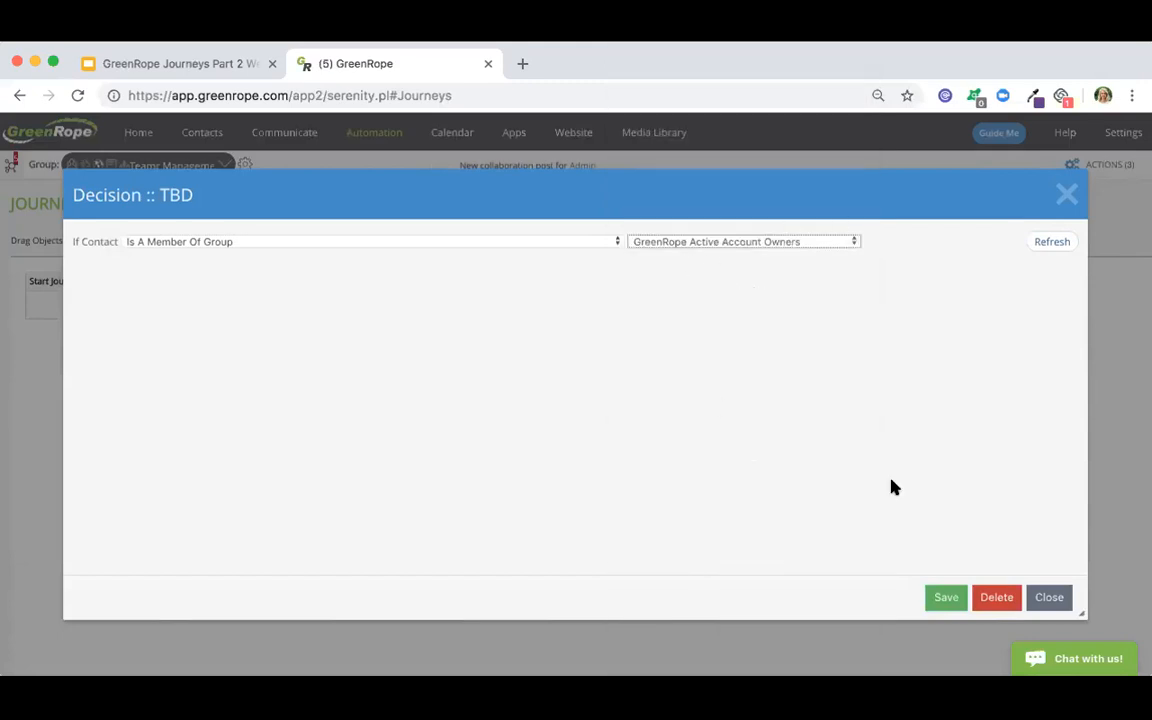
{"action": "left_click", "coordinate": [946, 598]}
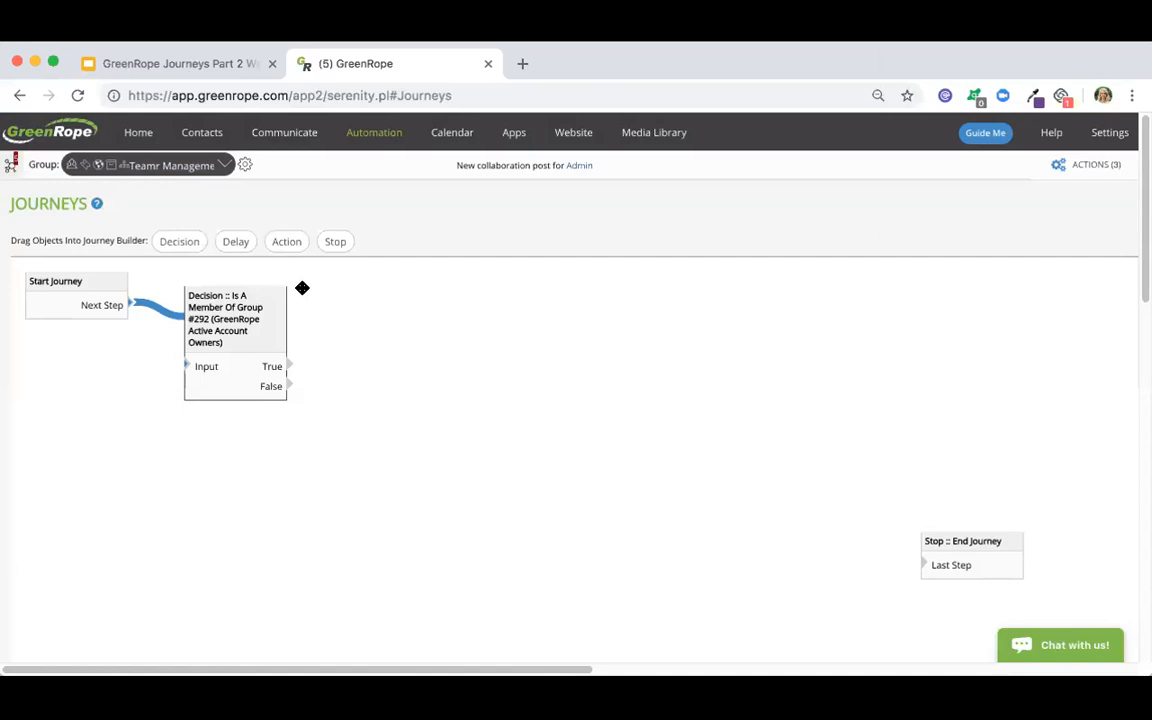
{"action": "left_click_drag", "start_coordinate": [285, 319], "coordinate": [288, 326]}
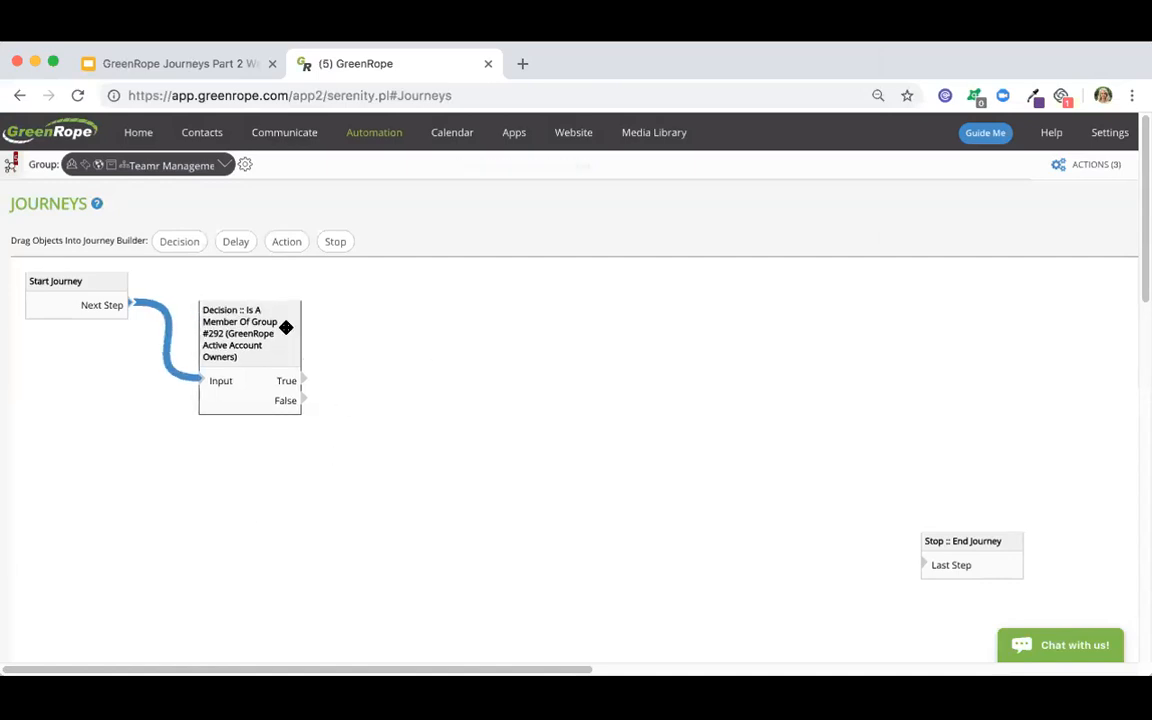
Step: Add a Stop block beside the decision, connect the decision's True output to it, and align it with the decision's top
{"action": "left_click_drag", "start_coordinate": [335, 242], "coordinate": [370, 345]}
{"action": "left_click_drag", "start_coordinate": [303, 380], "coordinate": [388, 364]}
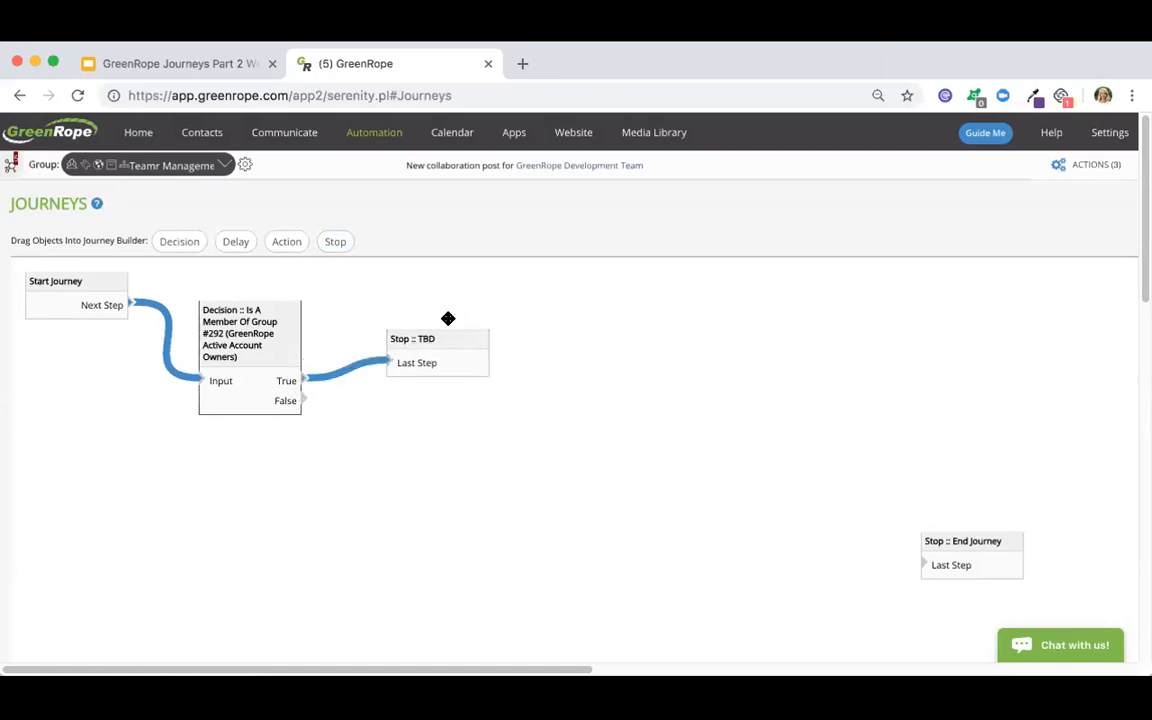
{"action": "left_click_drag", "start_coordinate": [444, 338], "coordinate": [442, 316]}
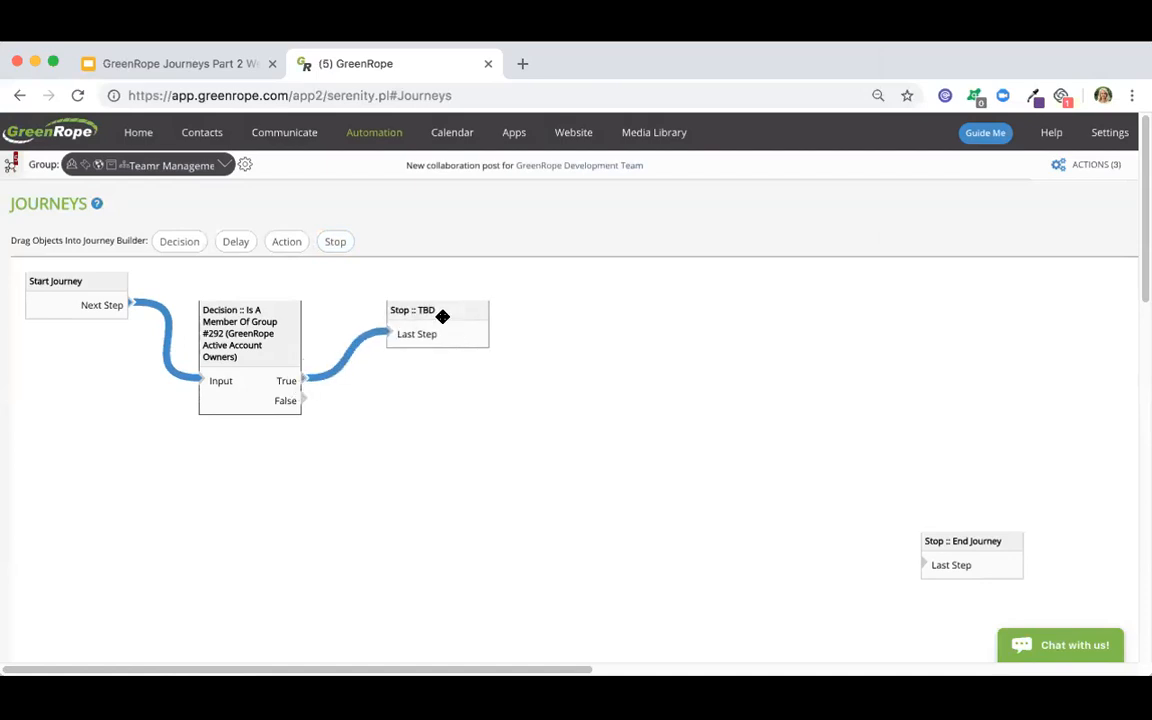
Step: Add an Action block below the Stop block, connect the decision's False output to it, and align it under the Stop block
{"action": "left_click_drag", "start_coordinate": [287, 241], "coordinate": [400, 424]}
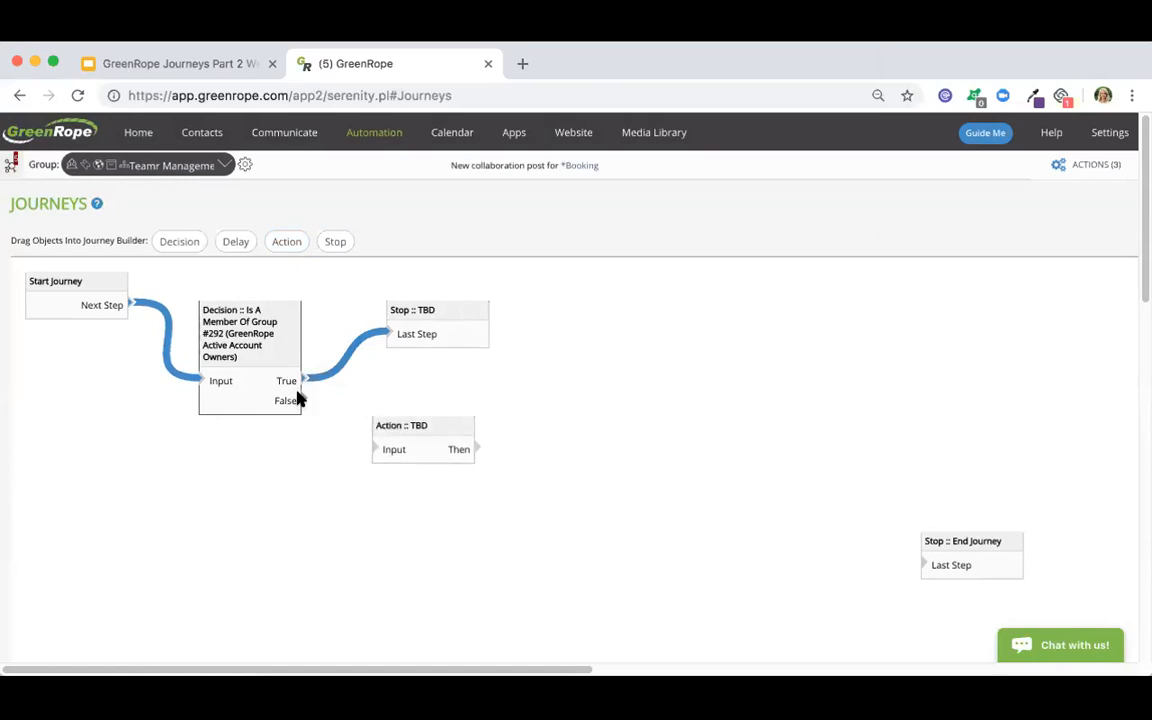
{"action": "left_click_drag", "start_coordinate": [301, 398], "coordinate": [376, 450]}
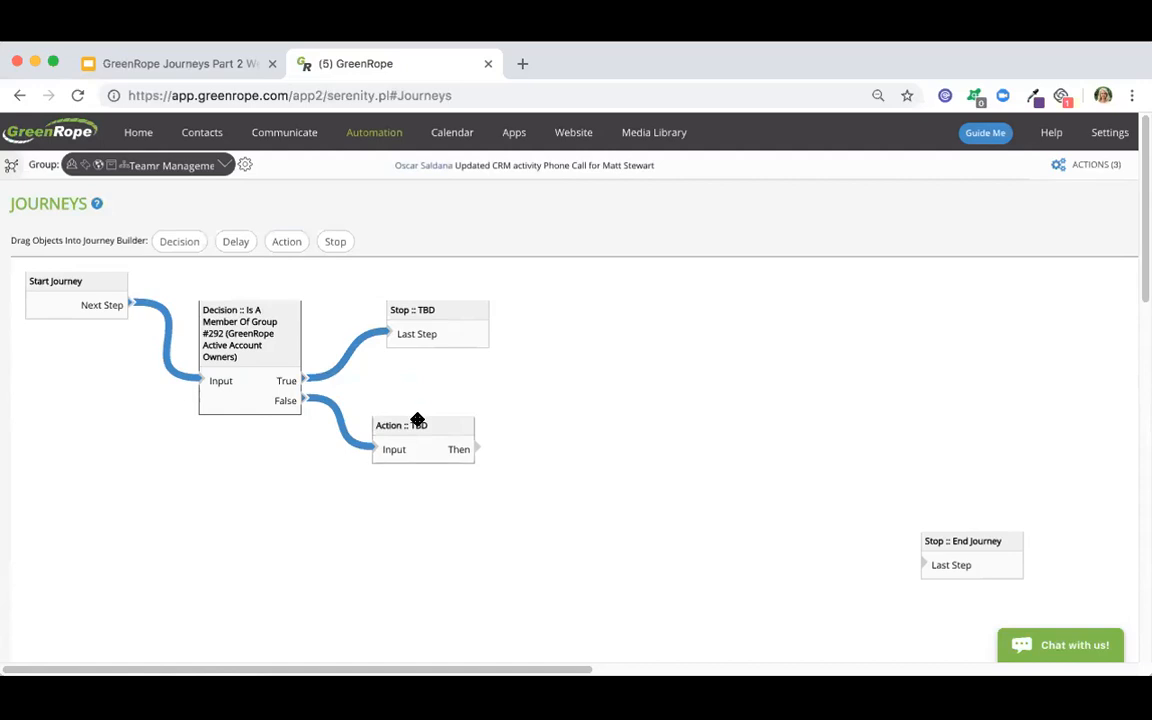
{"action": "left_click_drag", "start_coordinate": [420, 426], "coordinate": [433, 425]}
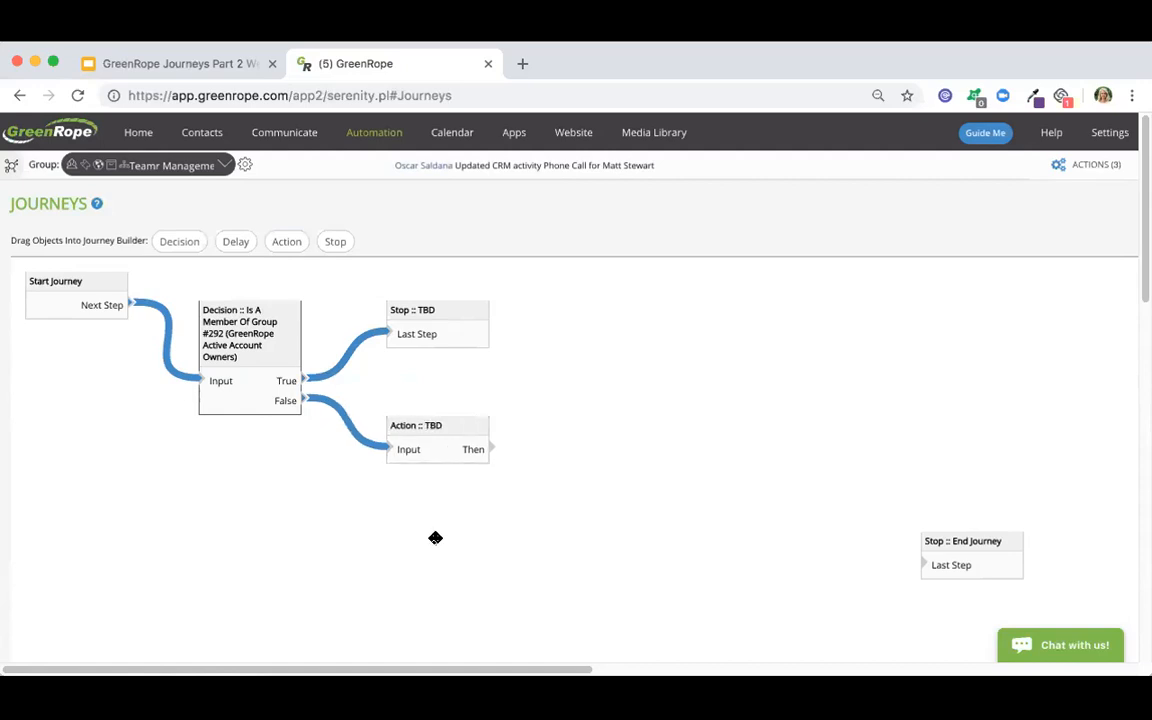
Step: Examine the Action block's available action types and the media files offered for Send Email, closing its settings without saving
{"action": "double_click", "coordinate": [453, 422]}
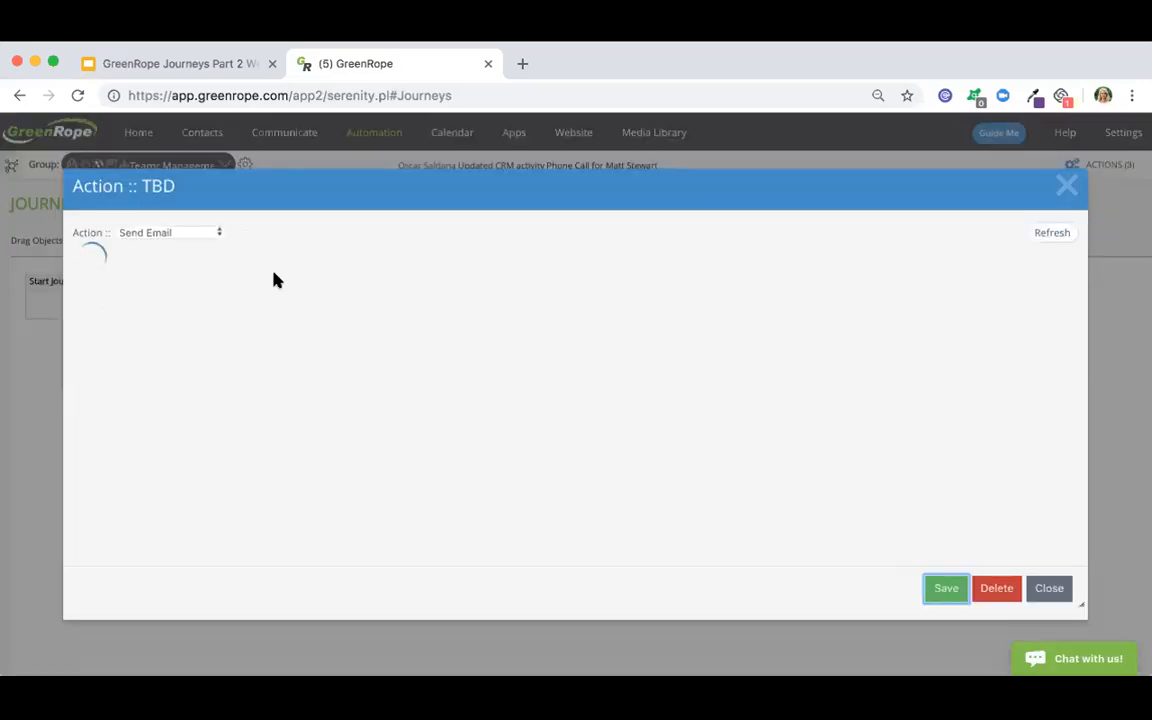
{"action": "left_click", "coordinate": [204, 235]}
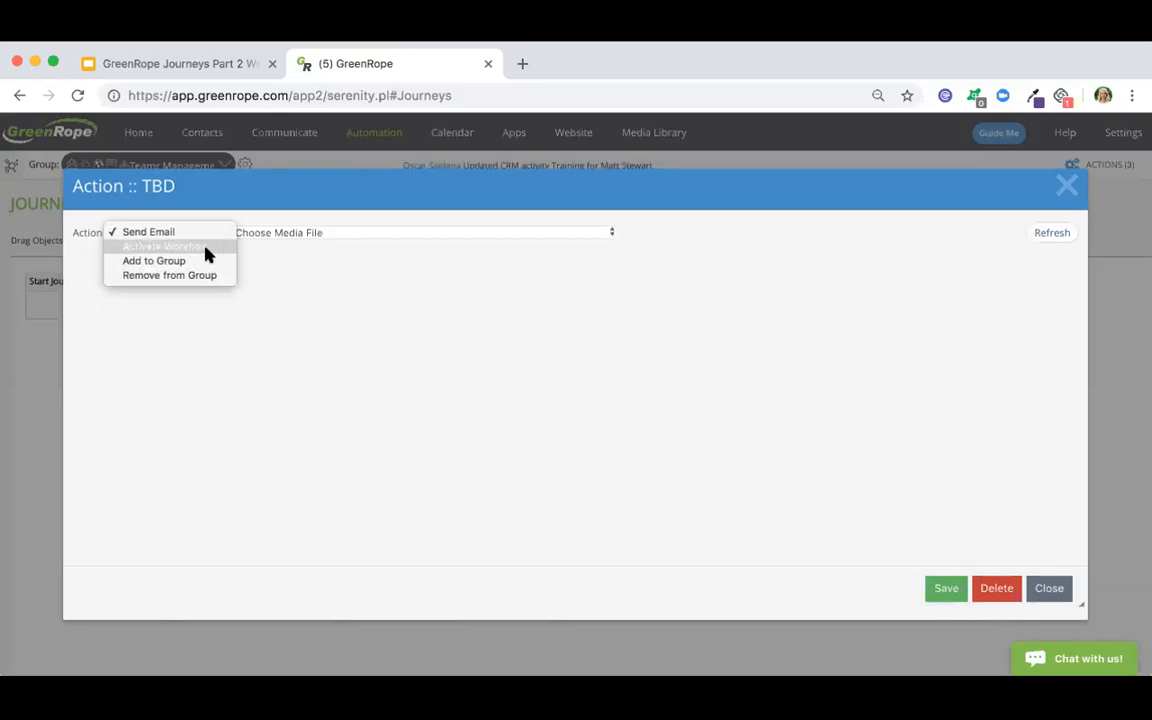
{"action": "left_click", "coordinate": [211, 232]}
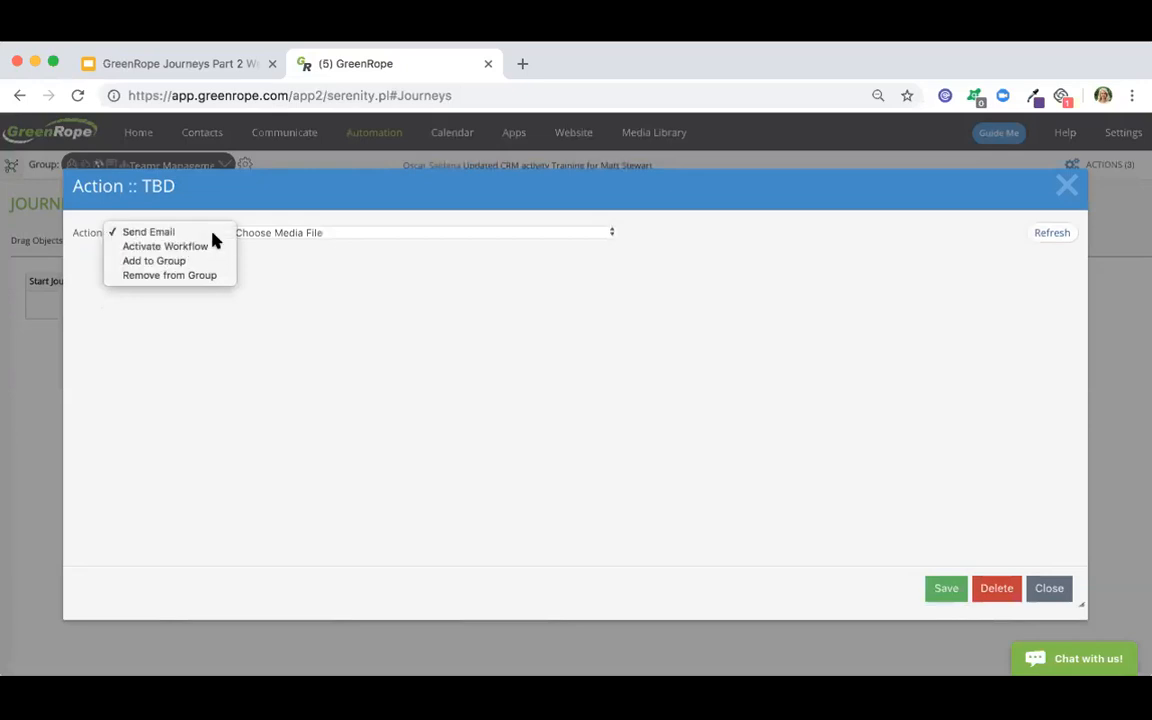
{"action": "left_click", "coordinate": [310, 233]}
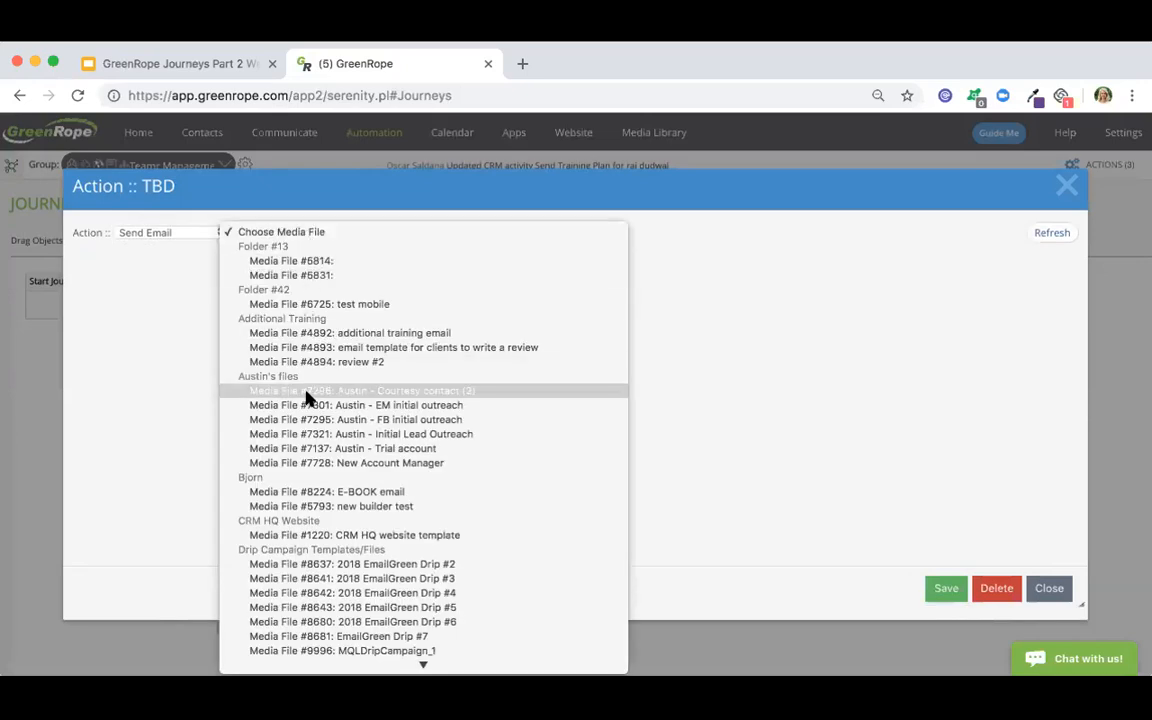
{"action": "scroll", "coordinate": [308, 395], "scroll_direction": "down", "scroll_amount": 4}
{"action": "scroll", "coordinate": [308, 398], "scroll_direction": "down", "scroll_amount": 2}
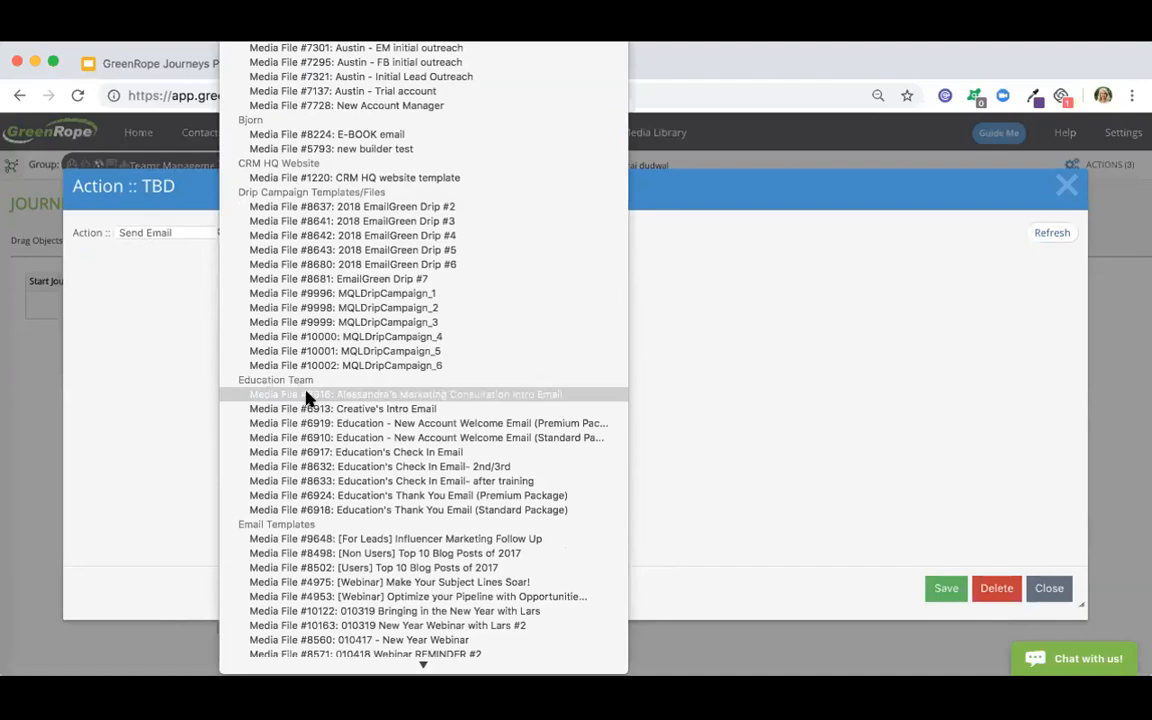
{"action": "scroll", "coordinate": [308, 398], "scroll_direction": "down", "scroll_amount": 12}
{"action": "scroll", "coordinate": [308, 398], "scroll_direction": "down", "scroll_amount": 20}
{"action": "scroll", "coordinate": [308, 398], "scroll_direction": "up", "scroll_amount": 20}
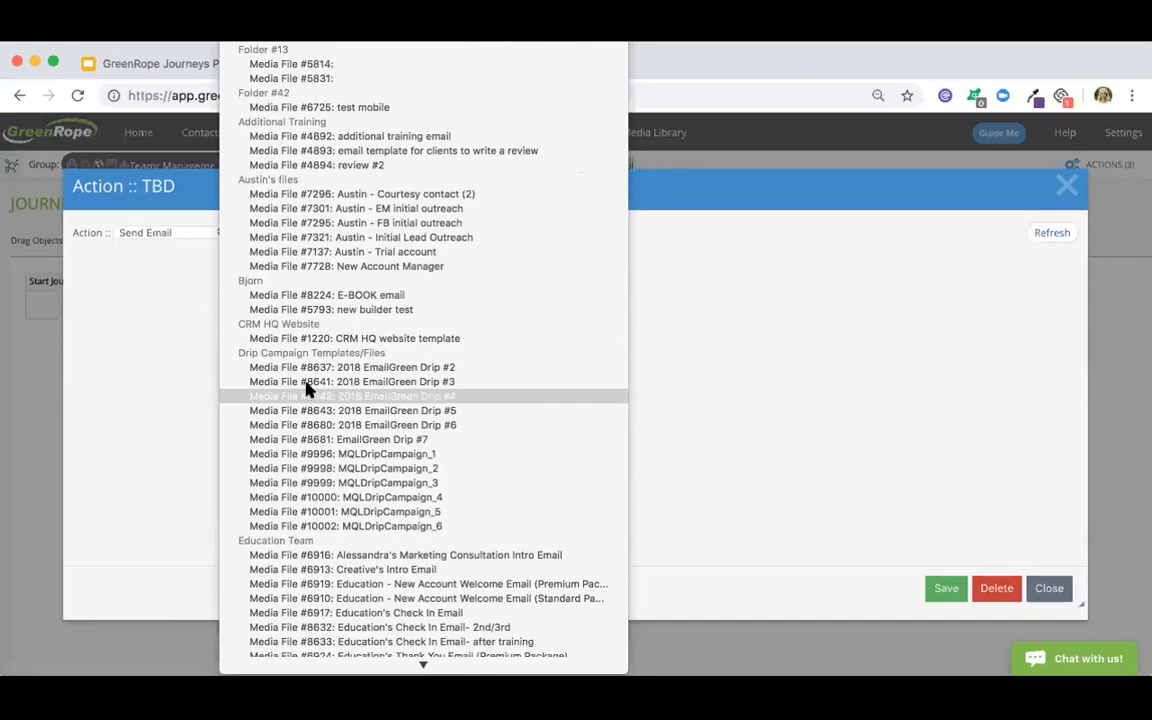
{"action": "left_click", "coordinate": [718, 302]}
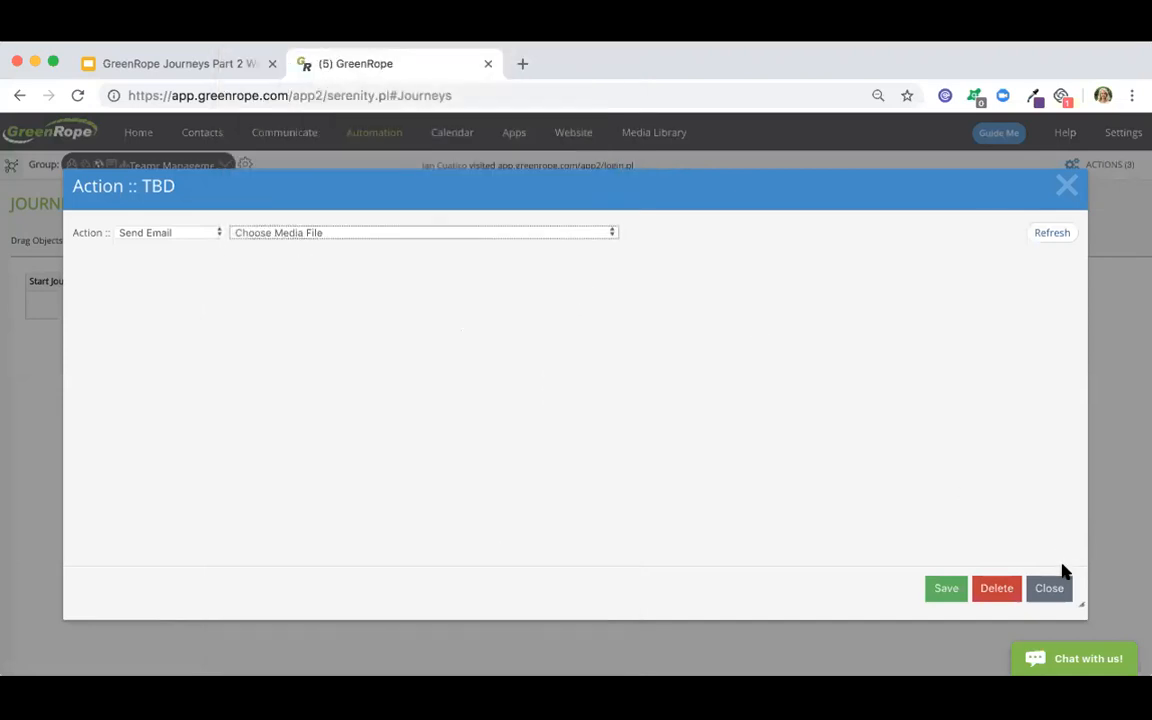
{"action": "left_click", "coordinate": [1051, 587]}
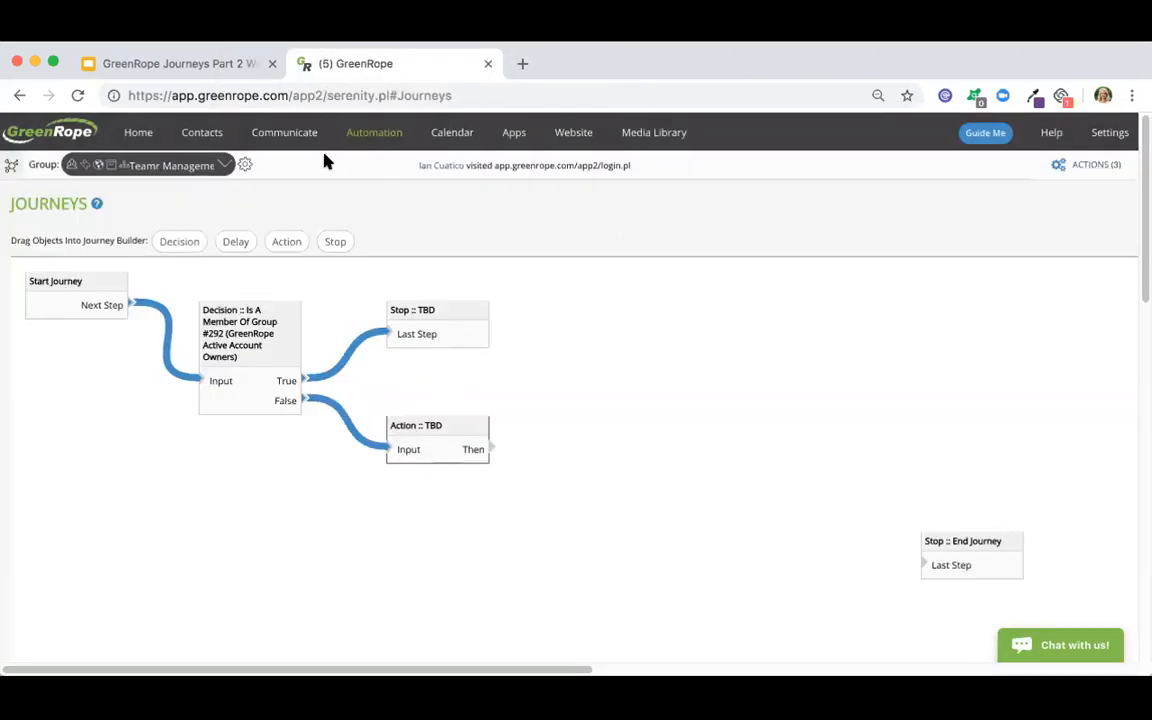
Step: Switch the active group to My Group and reopen the Journeys builder from the dashboard
{"action": "left_click", "coordinate": [185, 165]}
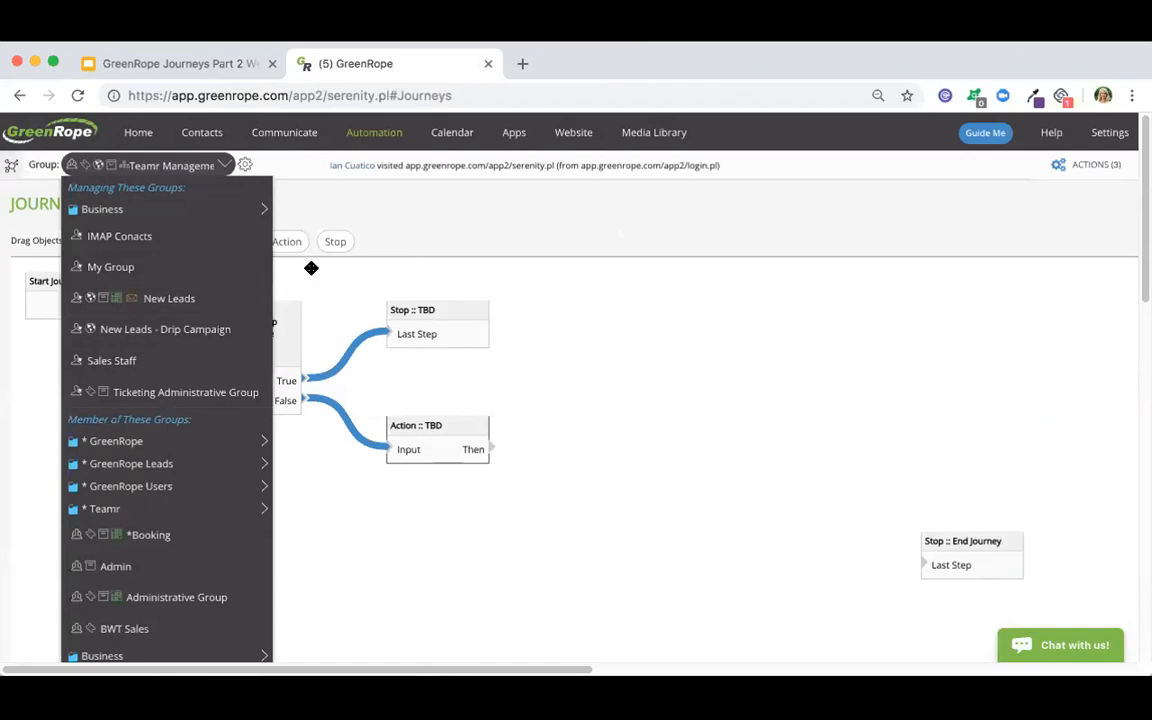
{"action": "mouse_move", "coordinate": [137, 139]}
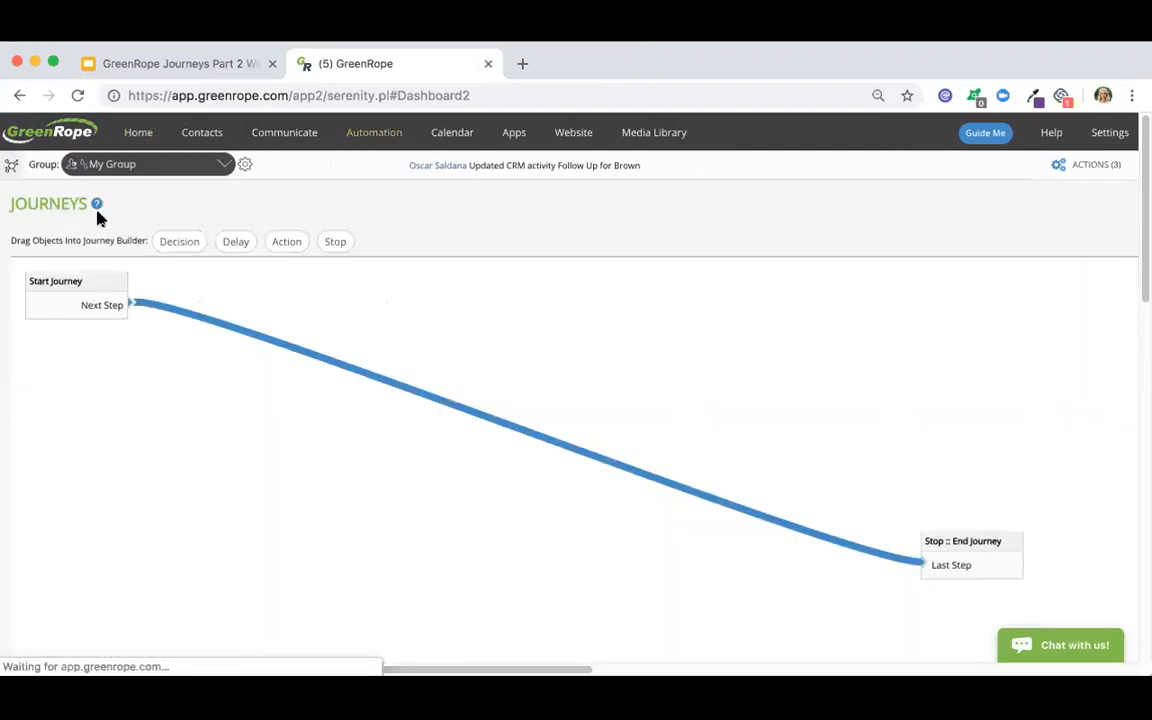
{"action": "mouse_move", "coordinate": [138, 143]}
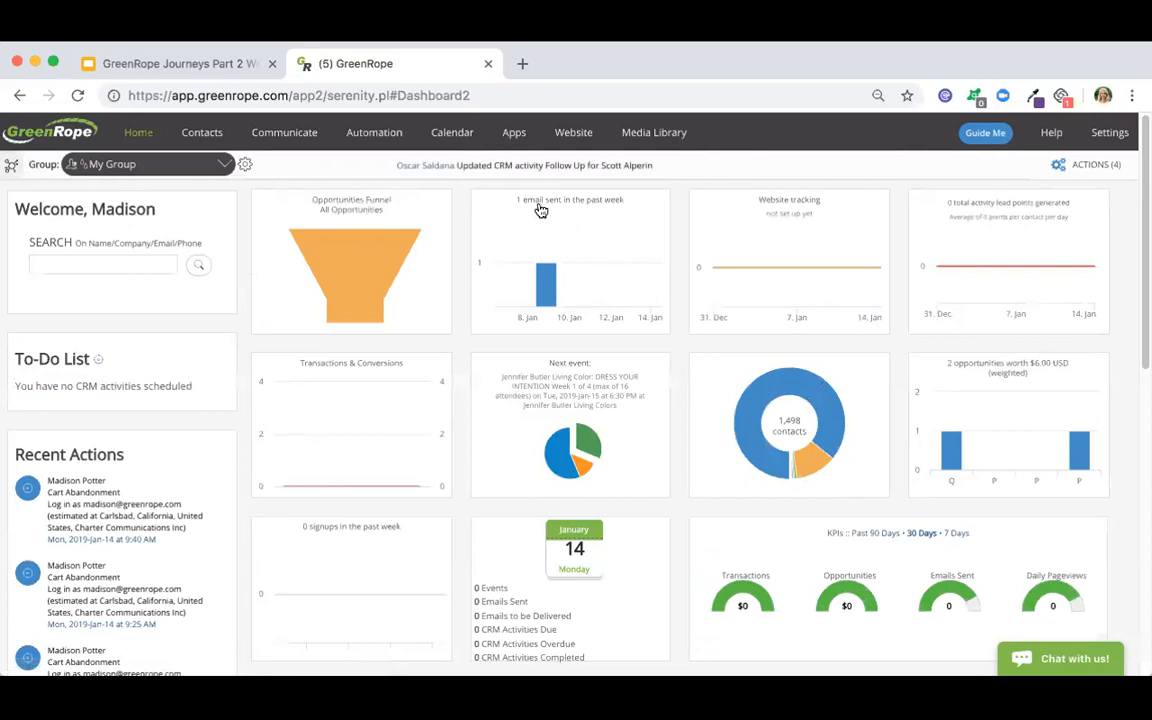
{"action": "mouse_move", "coordinate": [365, 133]}
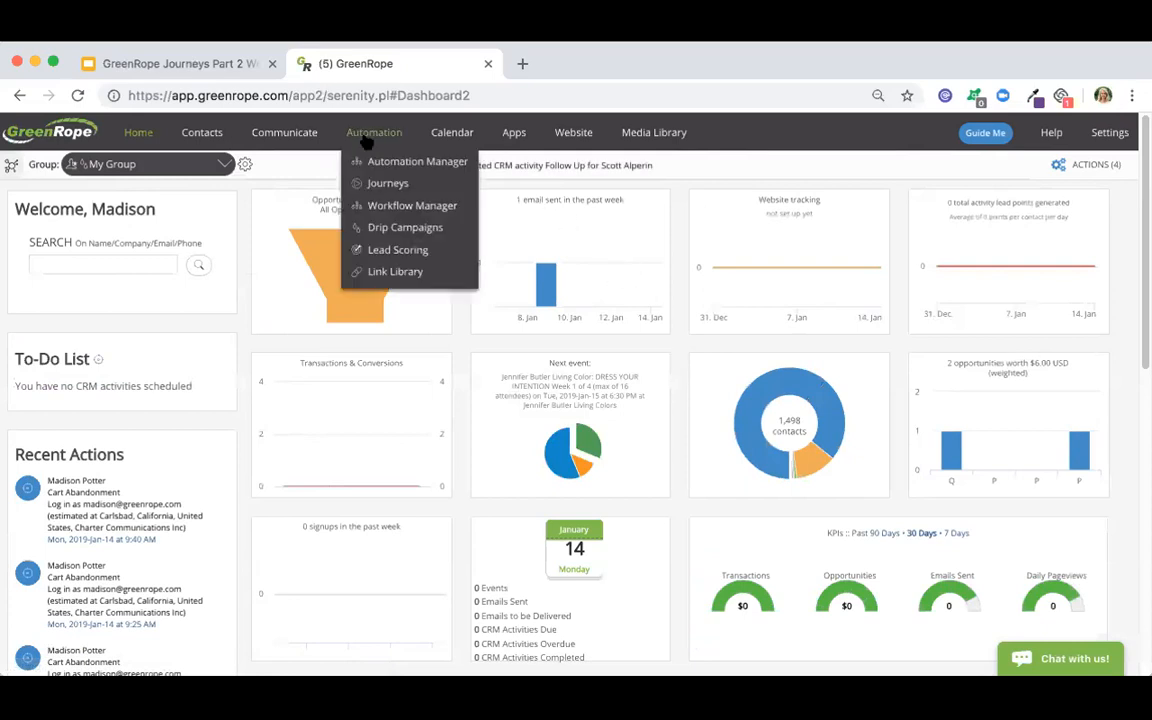
{"action": "left_click", "coordinate": [375, 185]}
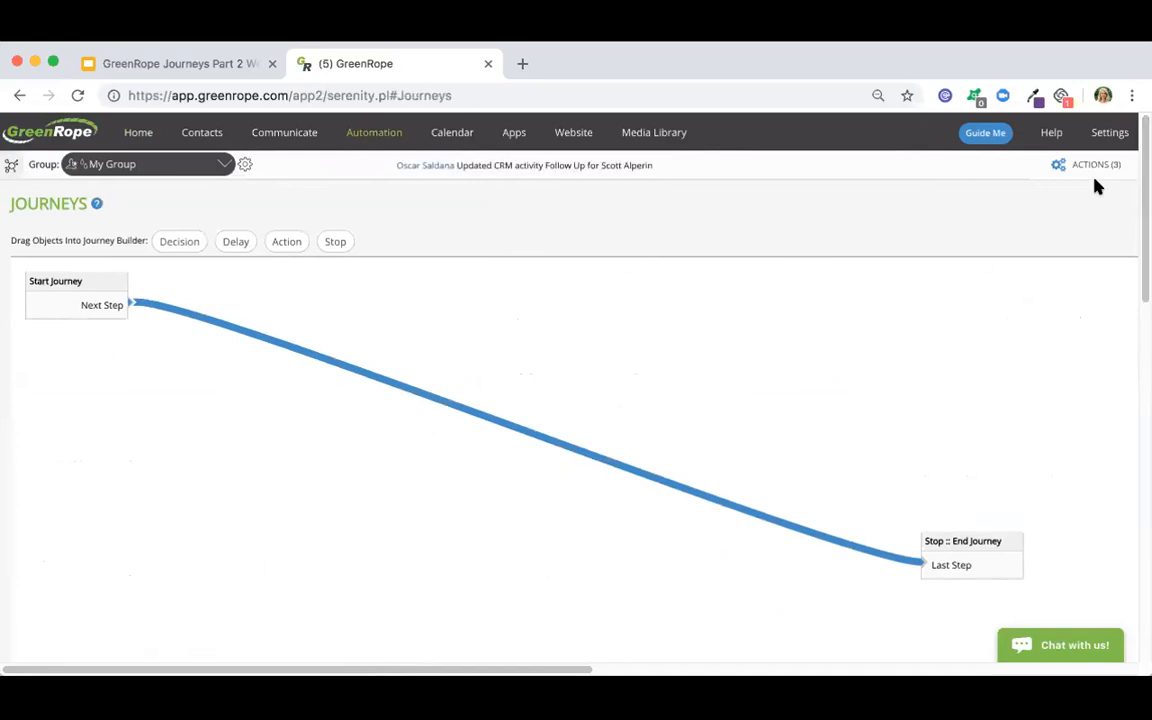
Step: Add a Decision block beside Start Journey in My Group's journey and connect Start Journey's next step to its input
{"action": "mouse_move", "coordinate": [1096, 176]}
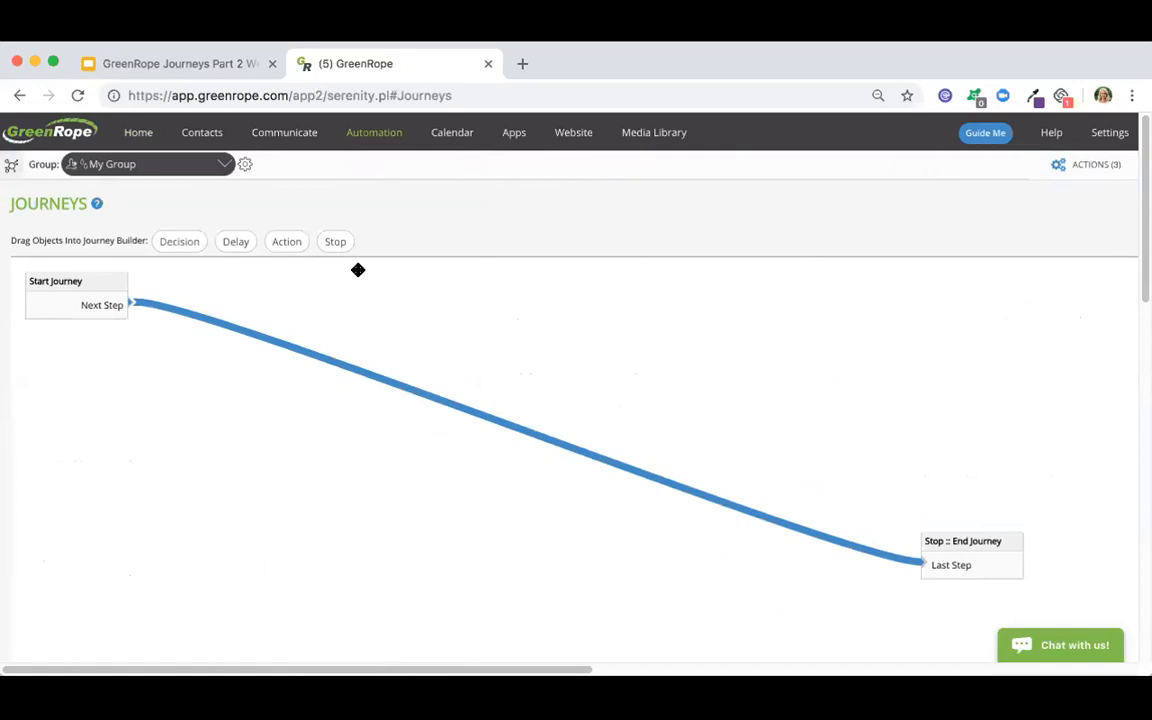
{"action": "left_click_drag", "start_coordinate": [187, 244], "coordinate": [236, 295]}
{"action": "left_click_drag", "start_coordinate": [127, 304], "coordinate": [229, 288]}
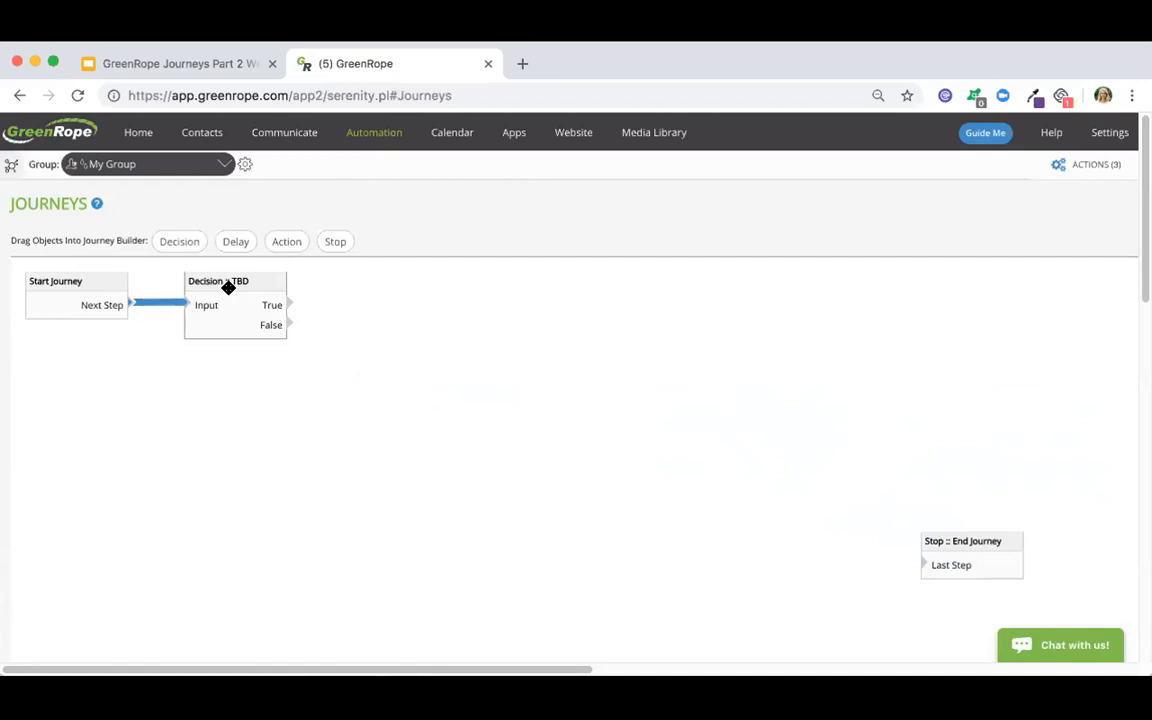
Step: Set the Decision block's condition to Is A Member Of Group Current Clients, save it, and move the block slightly away from Start Journey
{"action": "double_click", "coordinate": [228, 290]}
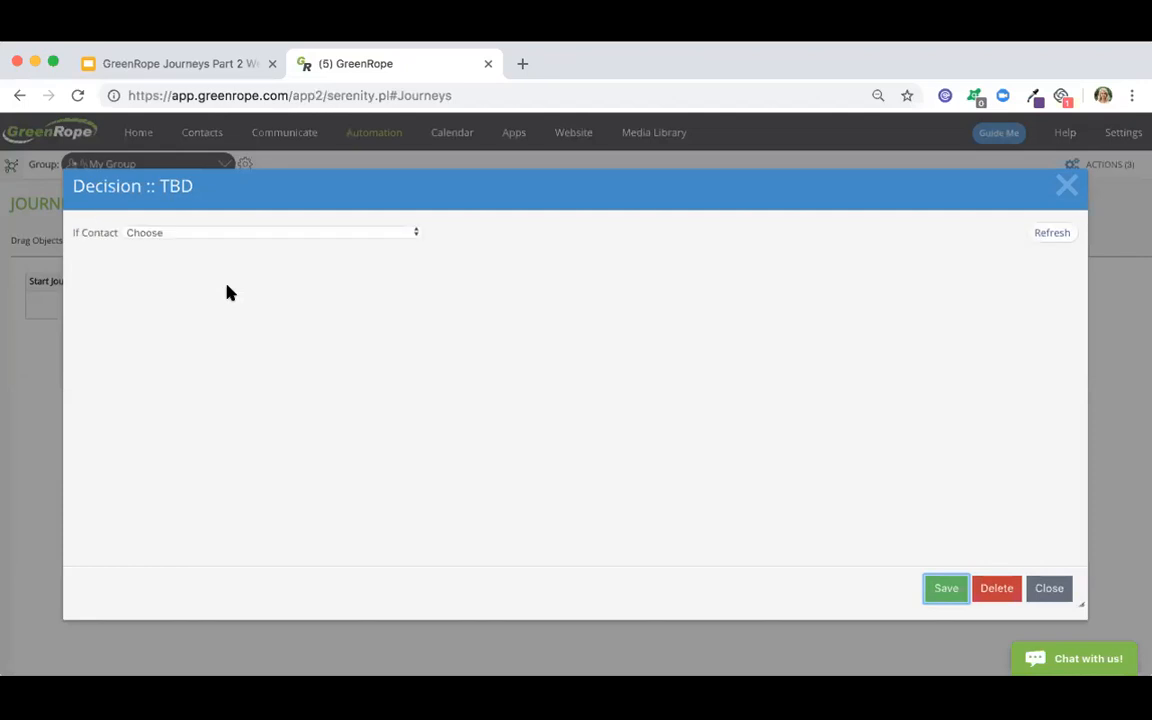
{"action": "left_click", "coordinate": [165, 233]}
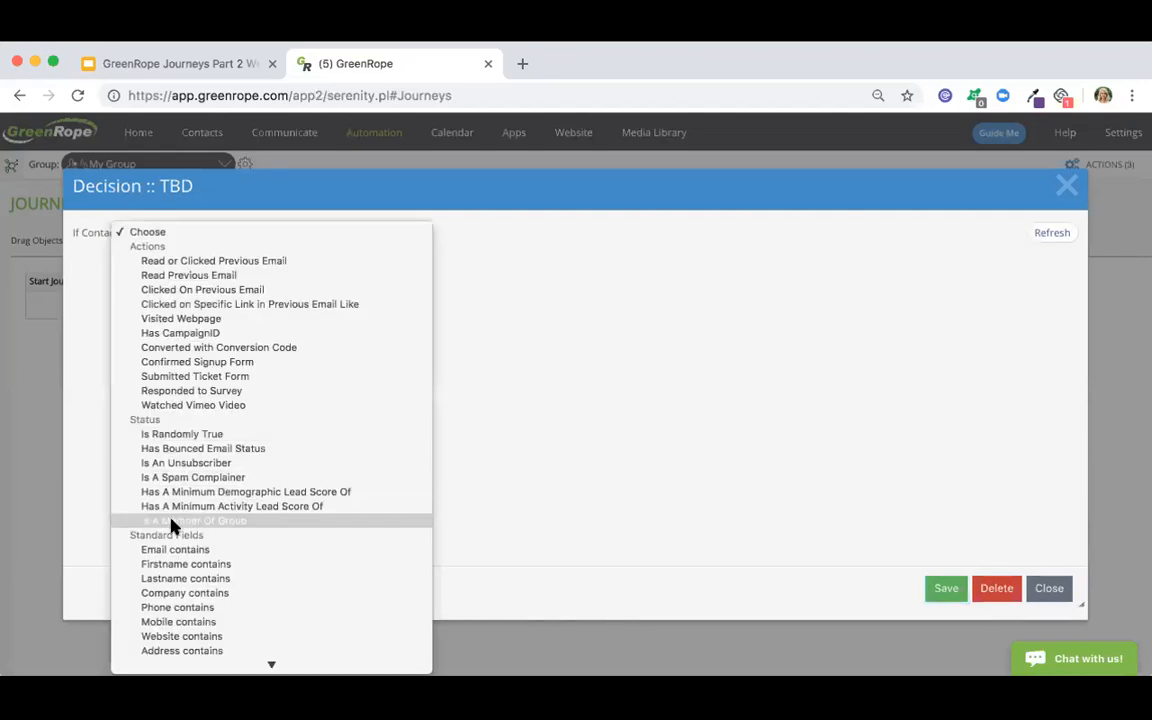
{"action": "left_click", "coordinate": [198, 521]}
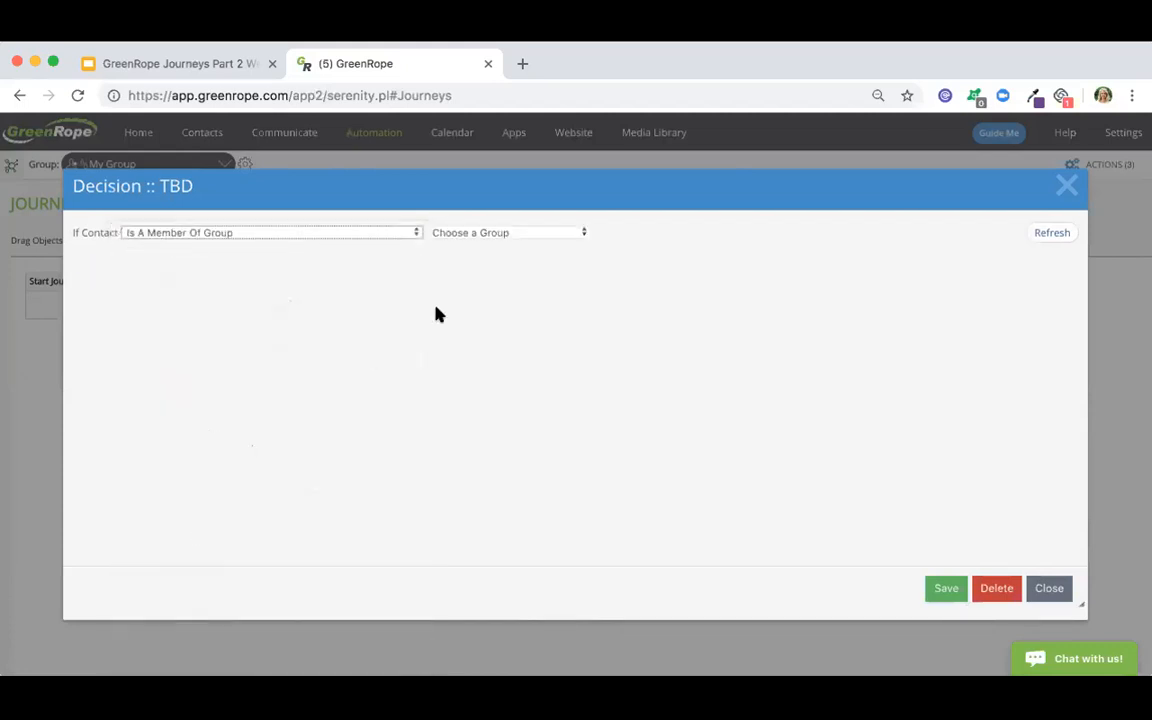
{"action": "left_click", "coordinate": [463, 231]}
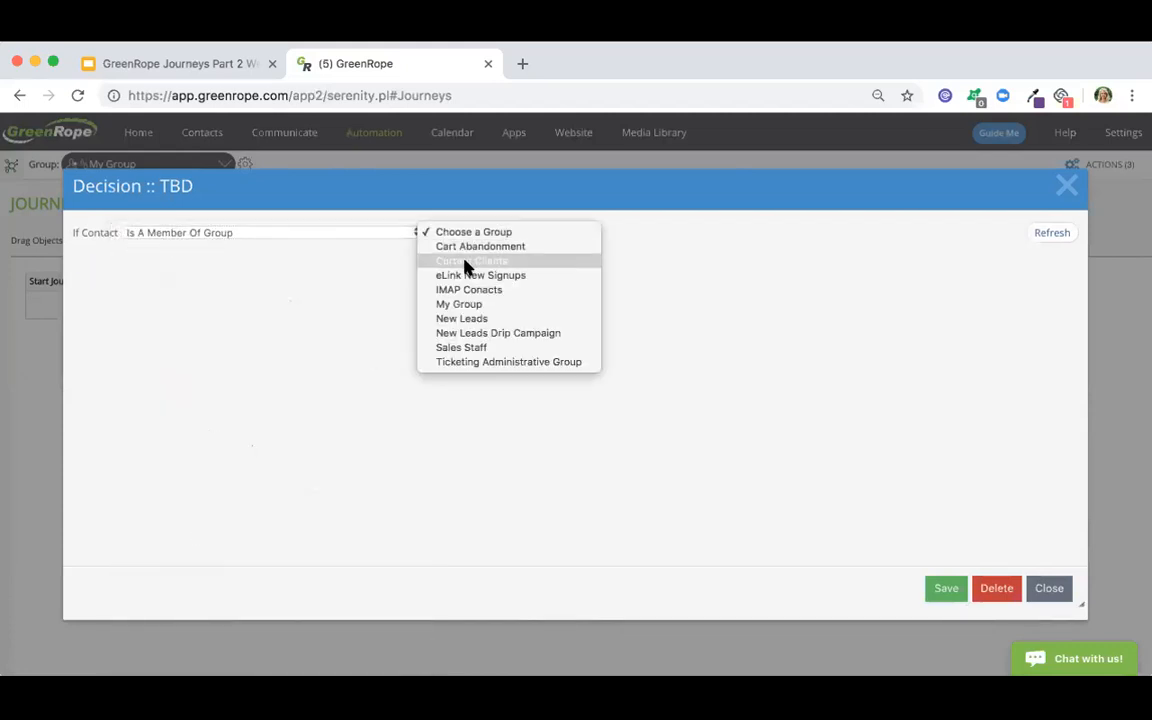
{"action": "left_click", "coordinate": [466, 261]}
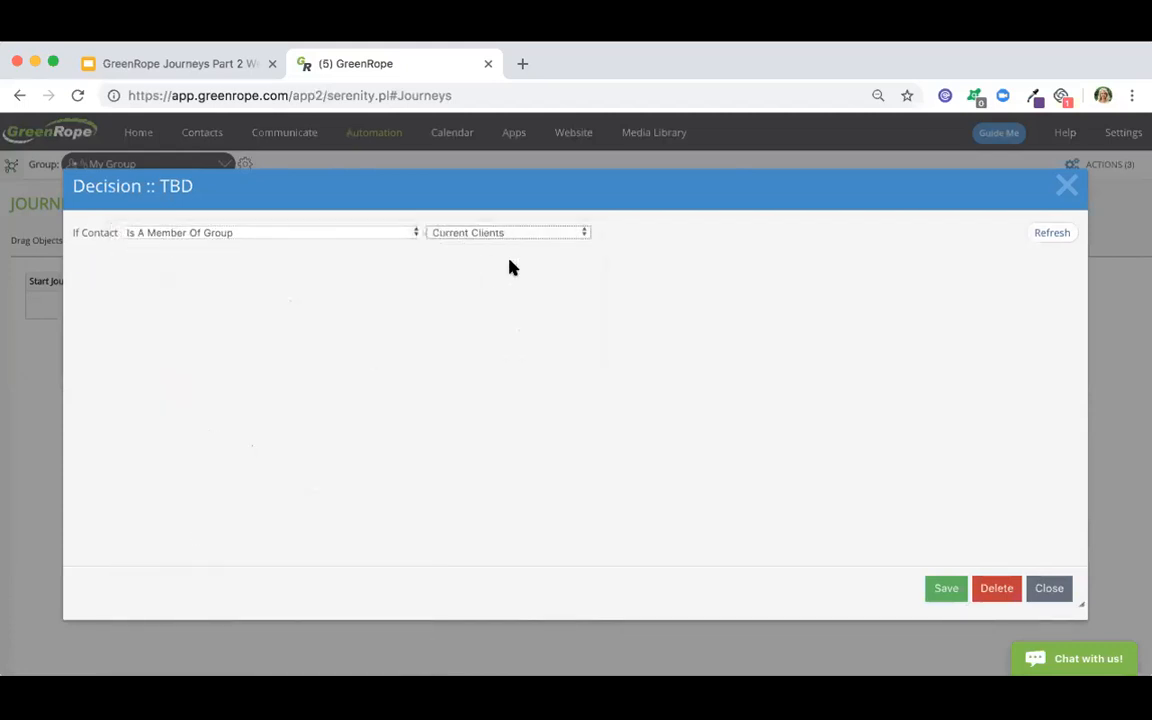
{"action": "left_click", "coordinate": [947, 592]}
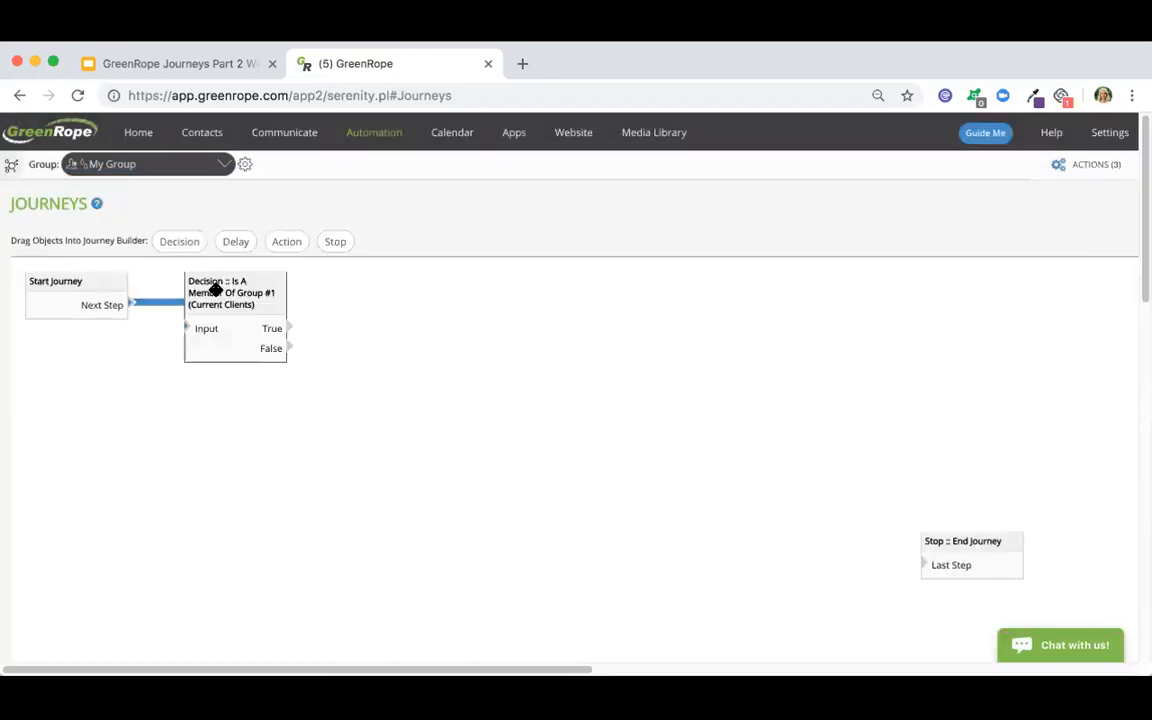
{"action": "left_click_drag", "start_coordinate": [229, 296], "coordinate": [264, 303]}
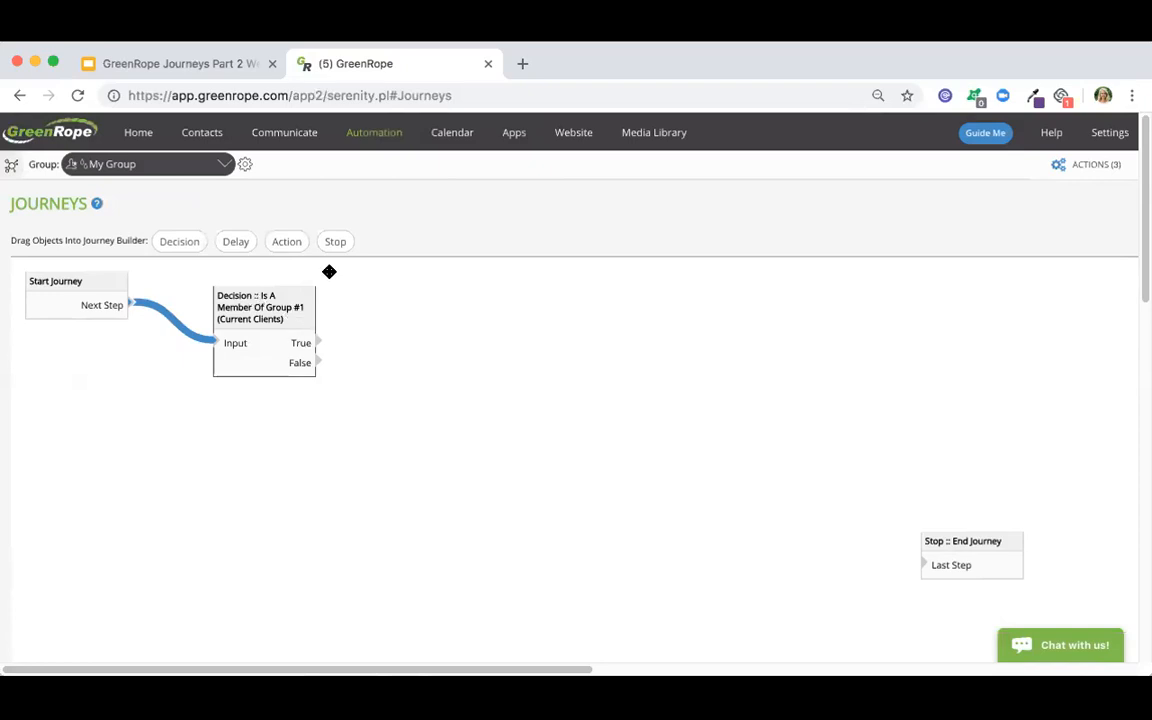
Step: Add a Stop block connected to the decision's True output and an Action block below connected to its False output
{"action": "left_click_drag", "start_coordinate": [333, 242], "coordinate": [393, 296]}
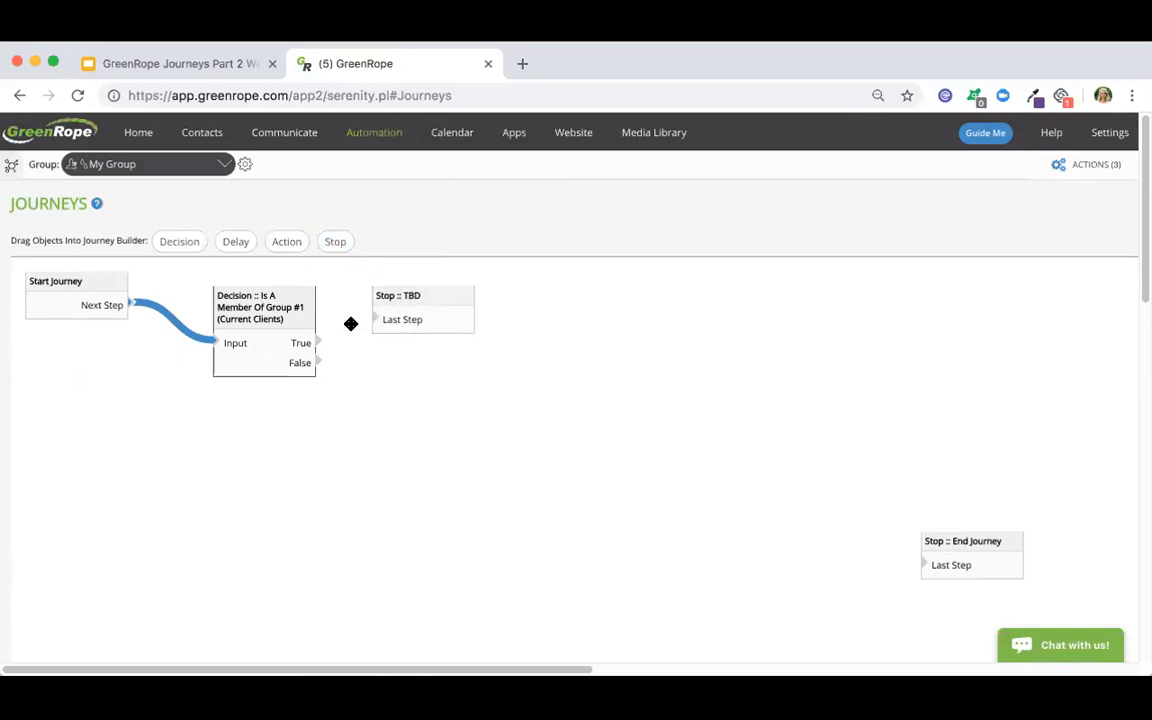
{"action": "left_click_drag", "start_coordinate": [318, 343], "coordinate": [377, 320]}
{"action": "left_click_drag", "start_coordinate": [295, 242], "coordinate": [404, 406]}
{"action": "left_click_drag", "start_coordinate": [317, 363], "coordinate": [270, 474]}
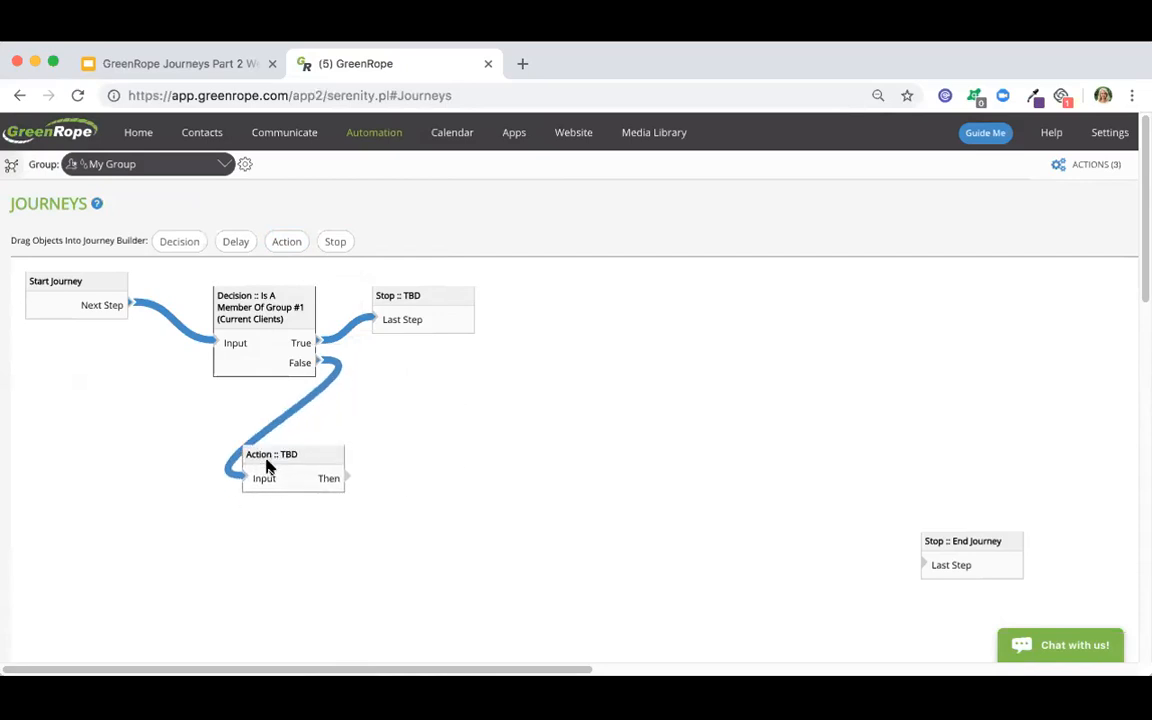
Step: Configure the Action block to Send Email with Media File #113: 2. New Leads - Tip #1 and save it
{"action": "double_click", "coordinate": [268, 464]}
{"action": "left_click", "coordinate": [193, 236]}
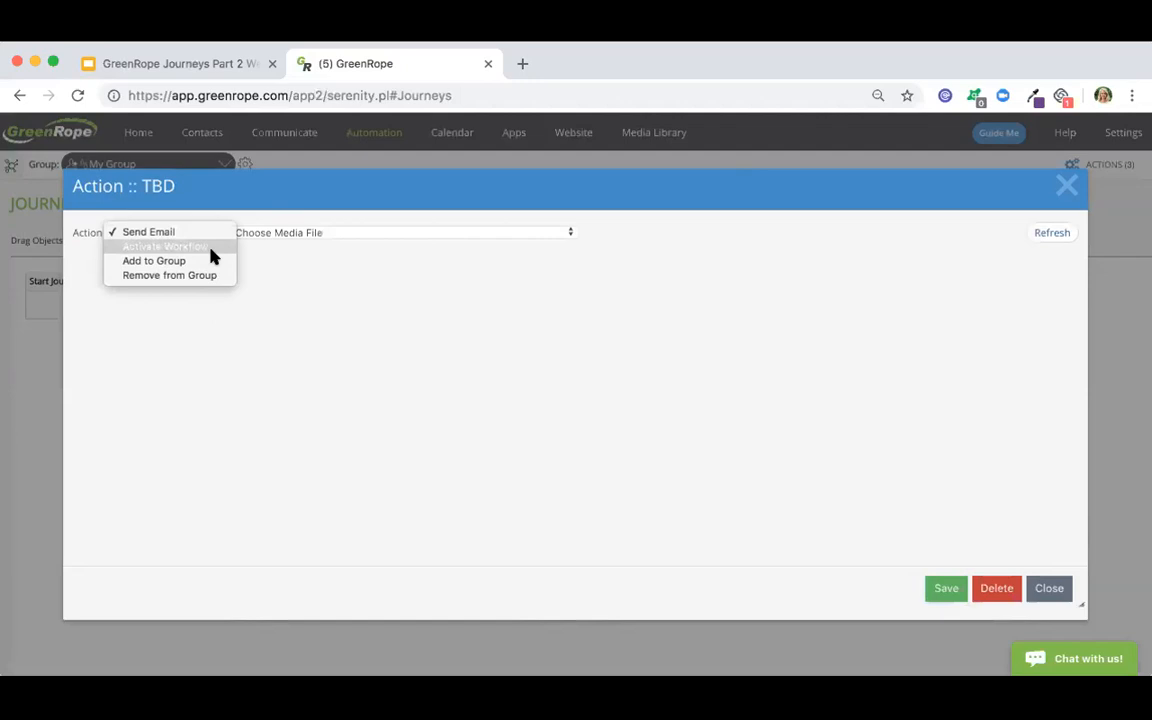
{"action": "left_click", "coordinate": [209, 231]}
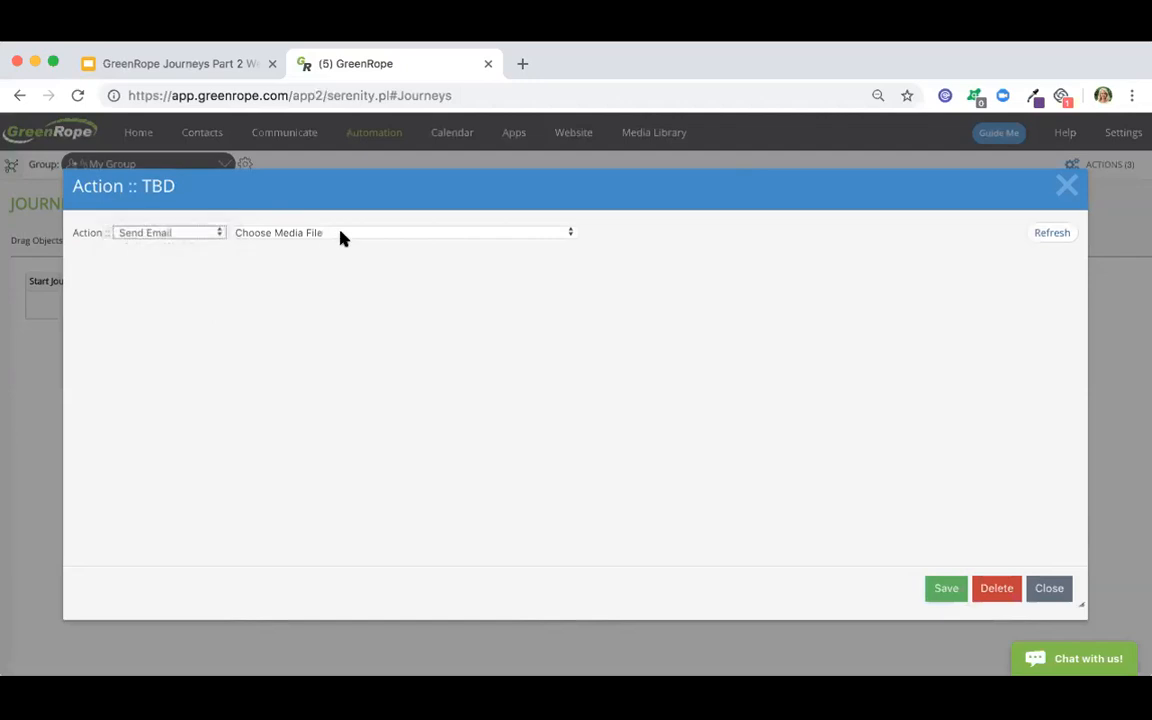
{"action": "left_click", "coordinate": [341, 238]}
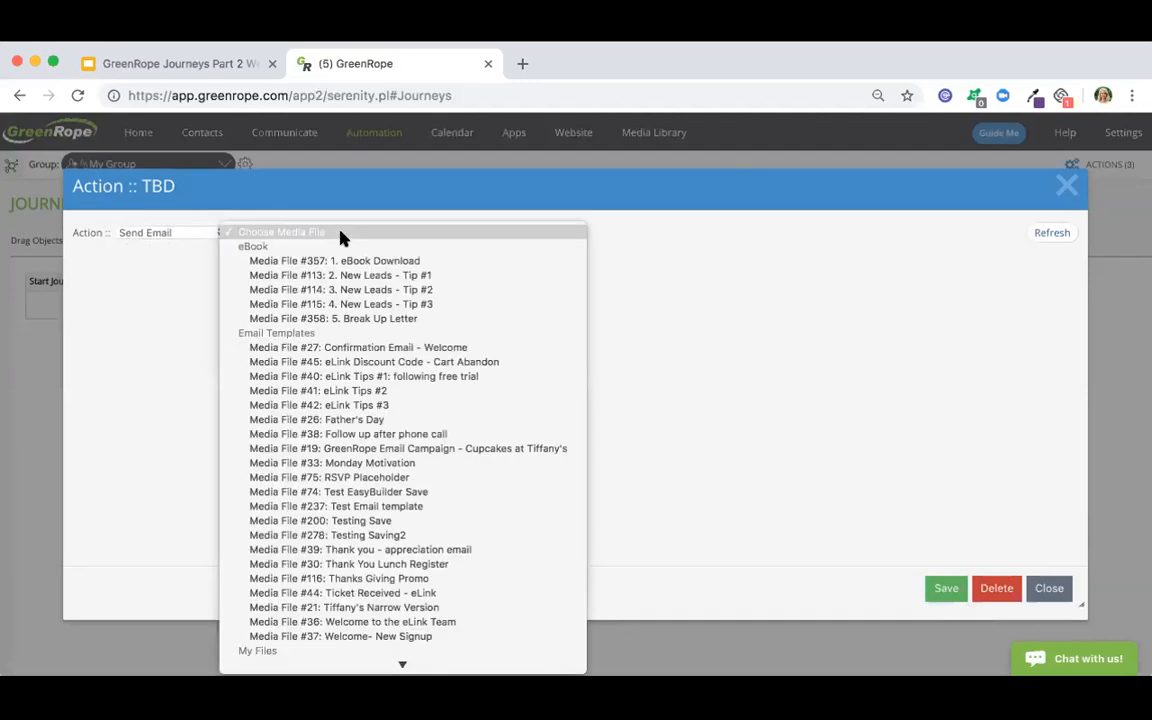
{"action": "left_click", "coordinate": [437, 276]}
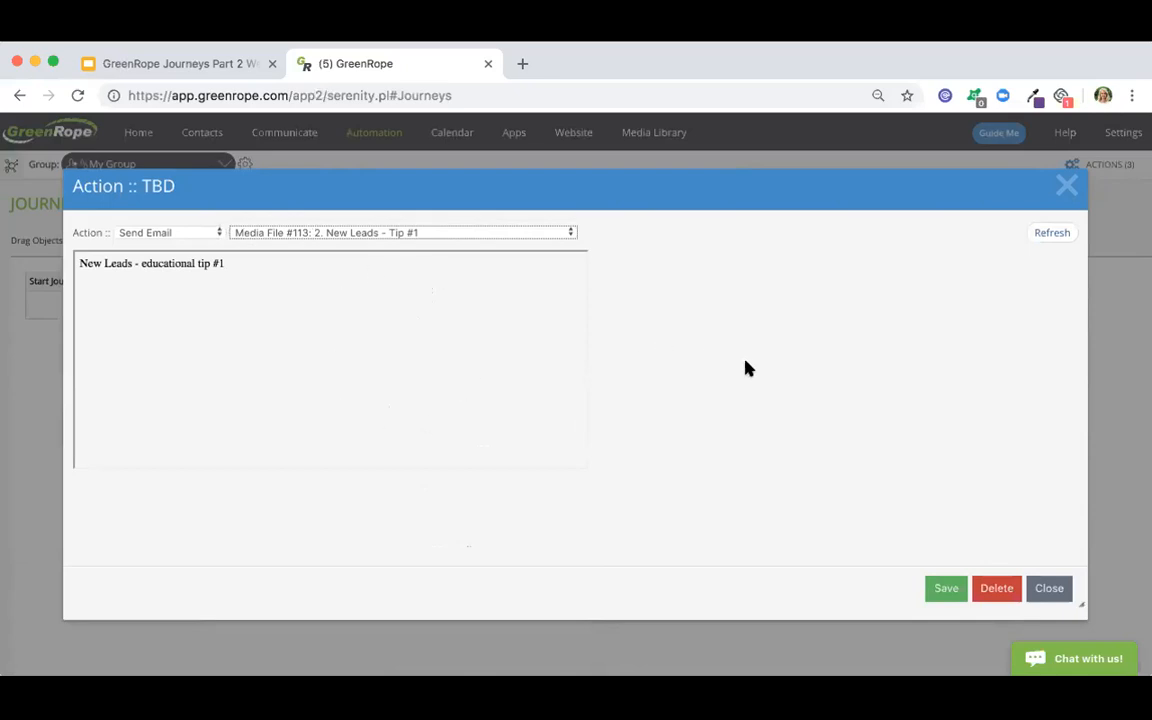
{"action": "left_click", "coordinate": [933, 590]}
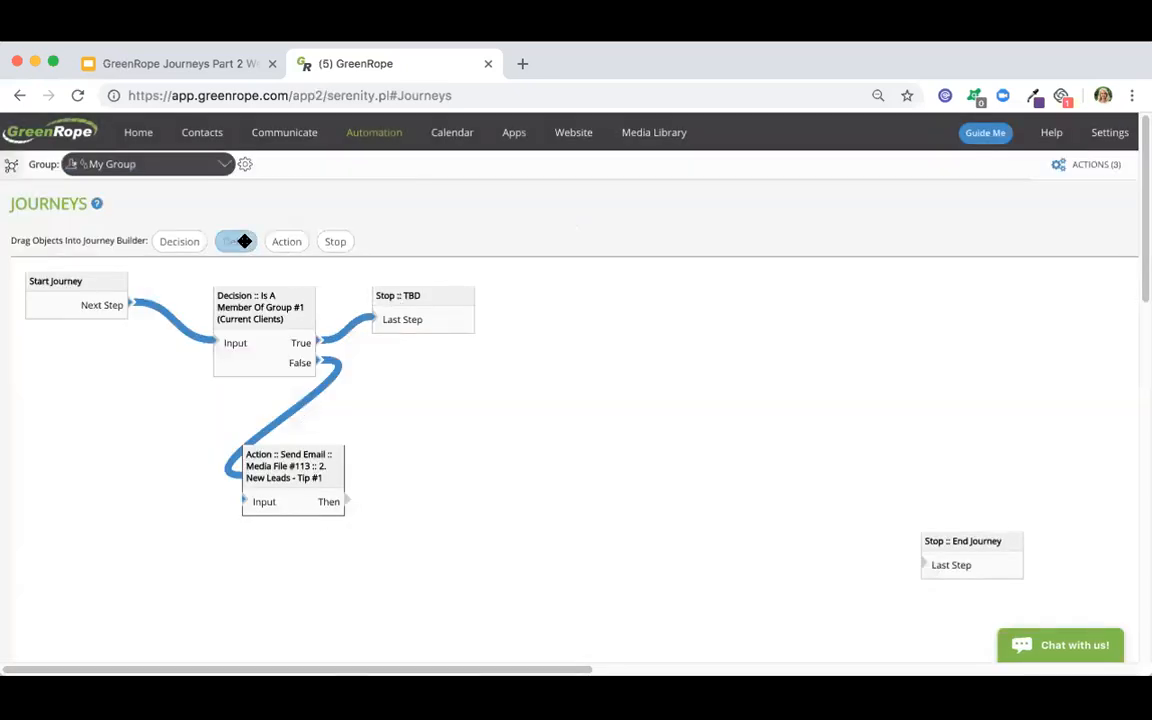
Step: Add a Delay block after the email action and a Decision block after the delay, connecting all three in sequence
{"action": "left_click_drag", "start_coordinate": [262, 242], "coordinate": [421, 481]}
{"action": "left_click_drag", "start_coordinate": [346, 500], "coordinate": [390, 507]}
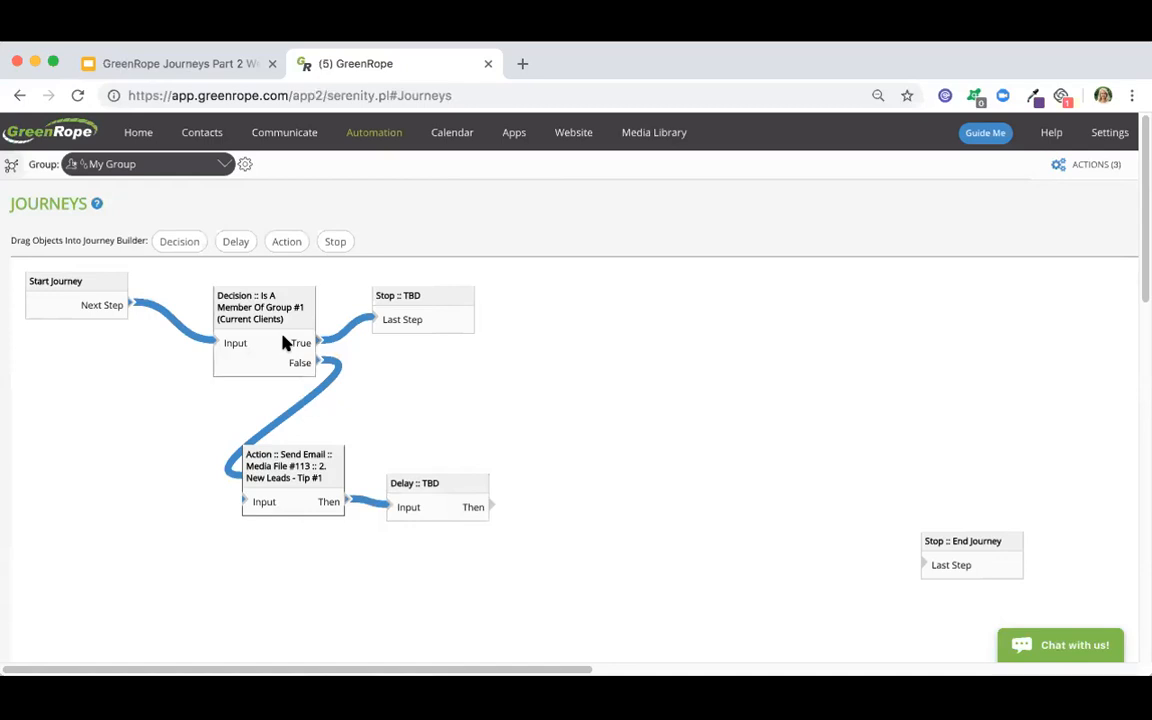
{"action": "left_click_drag", "start_coordinate": [163, 246], "coordinate": [560, 480]}
{"action": "left_click_drag", "start_coordinate": [489, 507], "coordinate": [550, 493]}
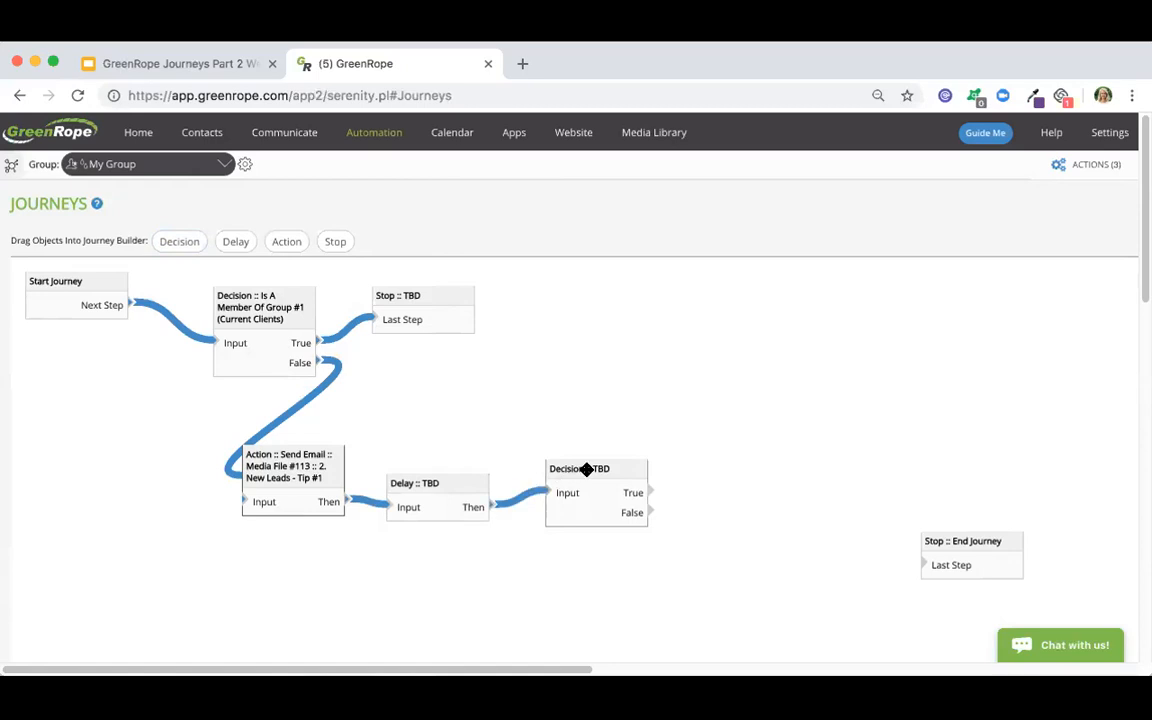
Step: Set the second Decision block's condition to Clicked On Previous Email, save it, and nudge the block to refresh its connector
{"action": "double_click", "coordinate": [588, 470]}
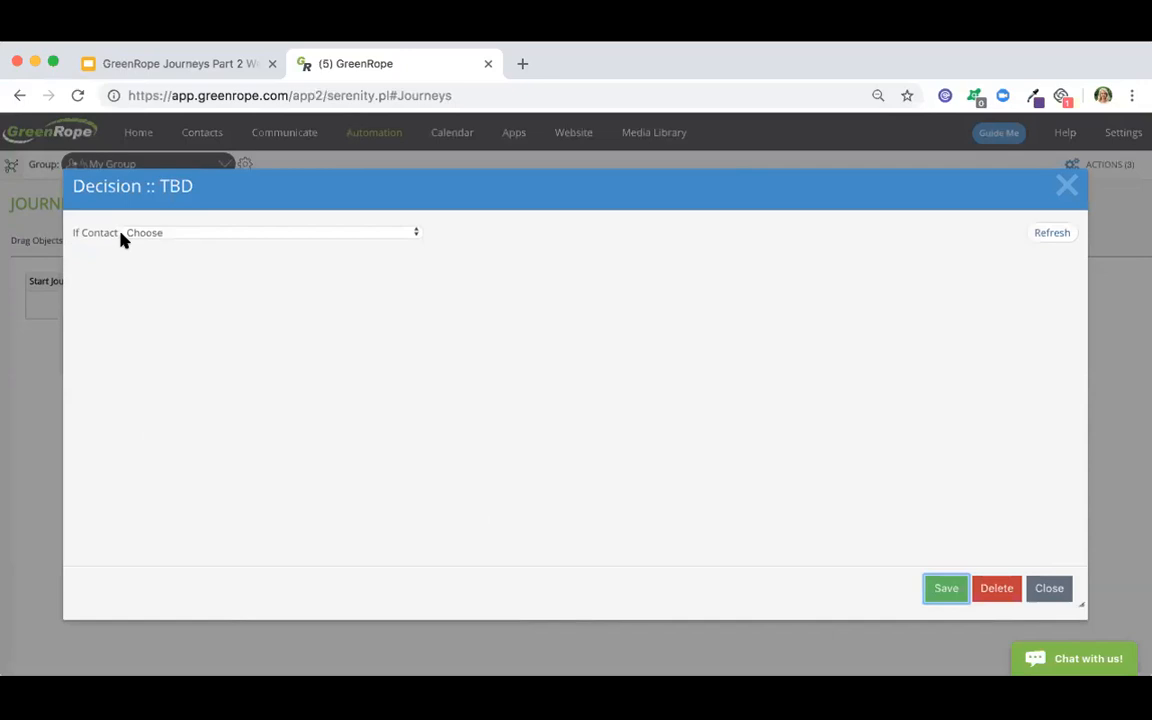
{"action": "left_click", "coordinate": [147, 232]}
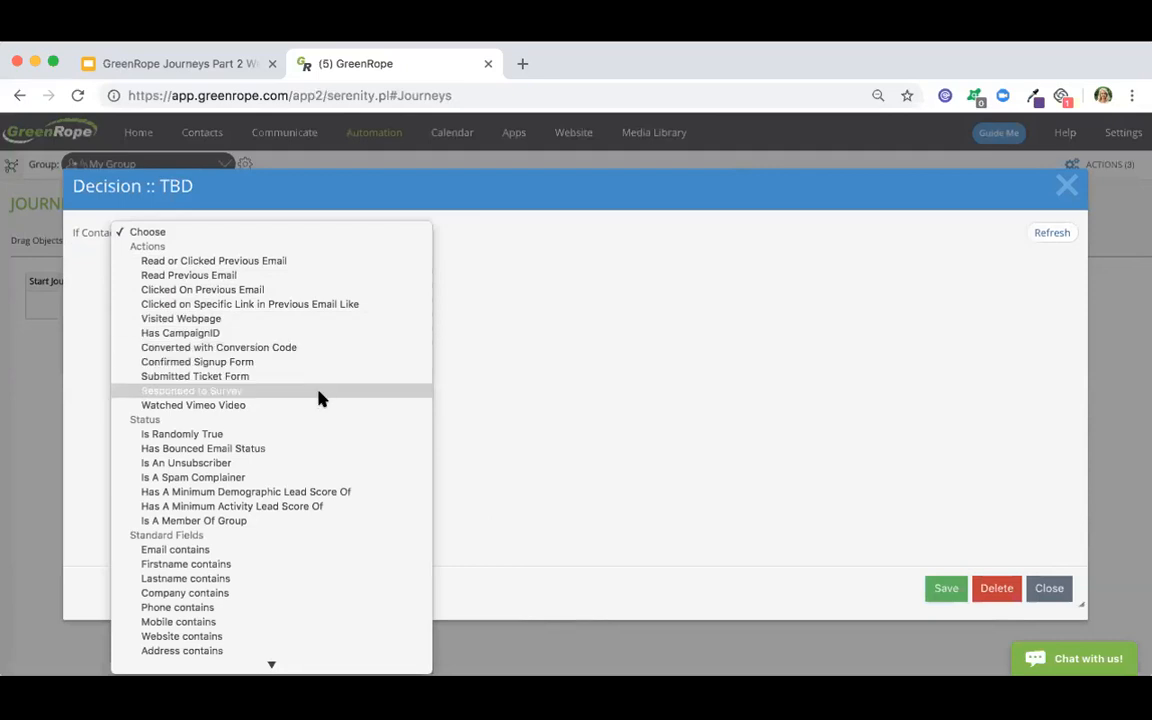
{"action": "scroll", "coordinate": [316, 400], "scroll_direction": "down", "scroll_amount": 2}
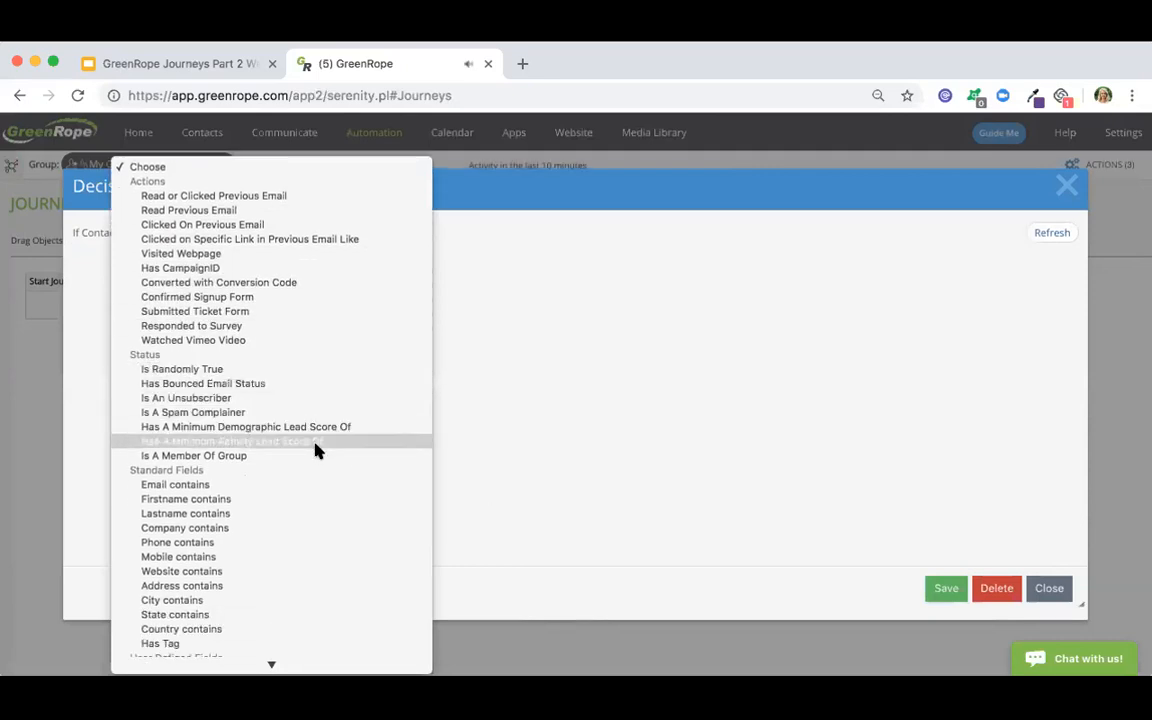
{"action": "scroll", "coordinate": [316, 450], "scroll_direction": "down", "scroll_amount": 4}
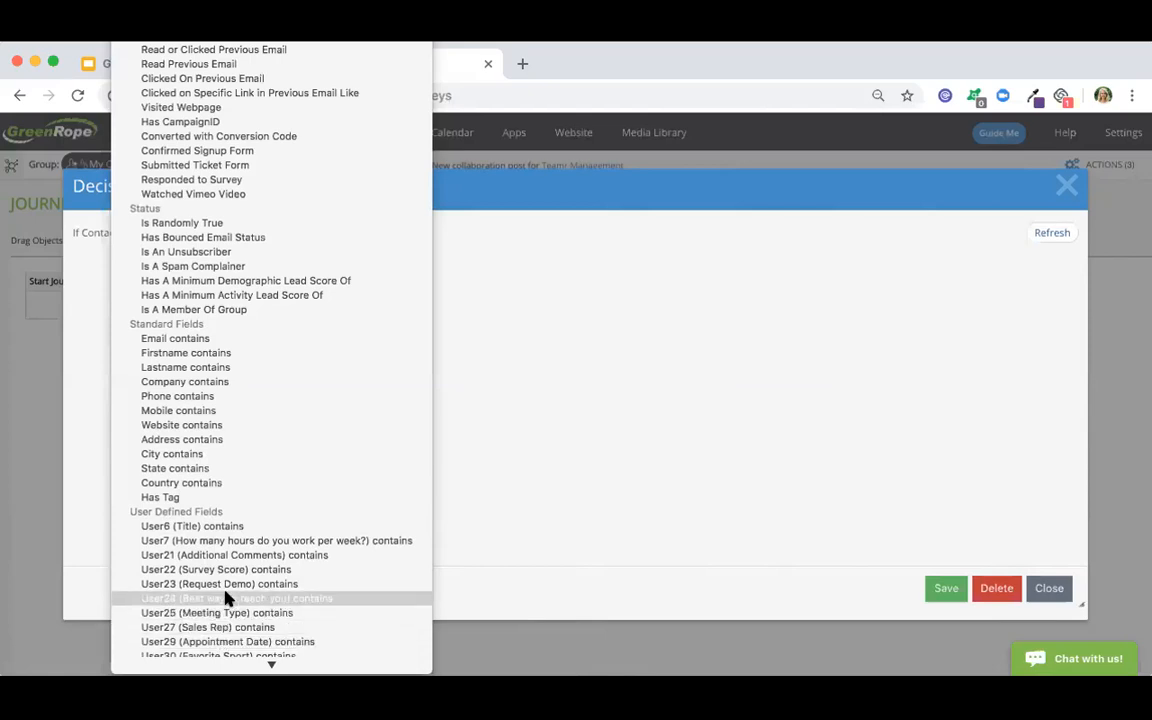
{"action": "scroll", "coordinate": [226, 545], "scroll_direction": "up", "scroll_amount": 1}
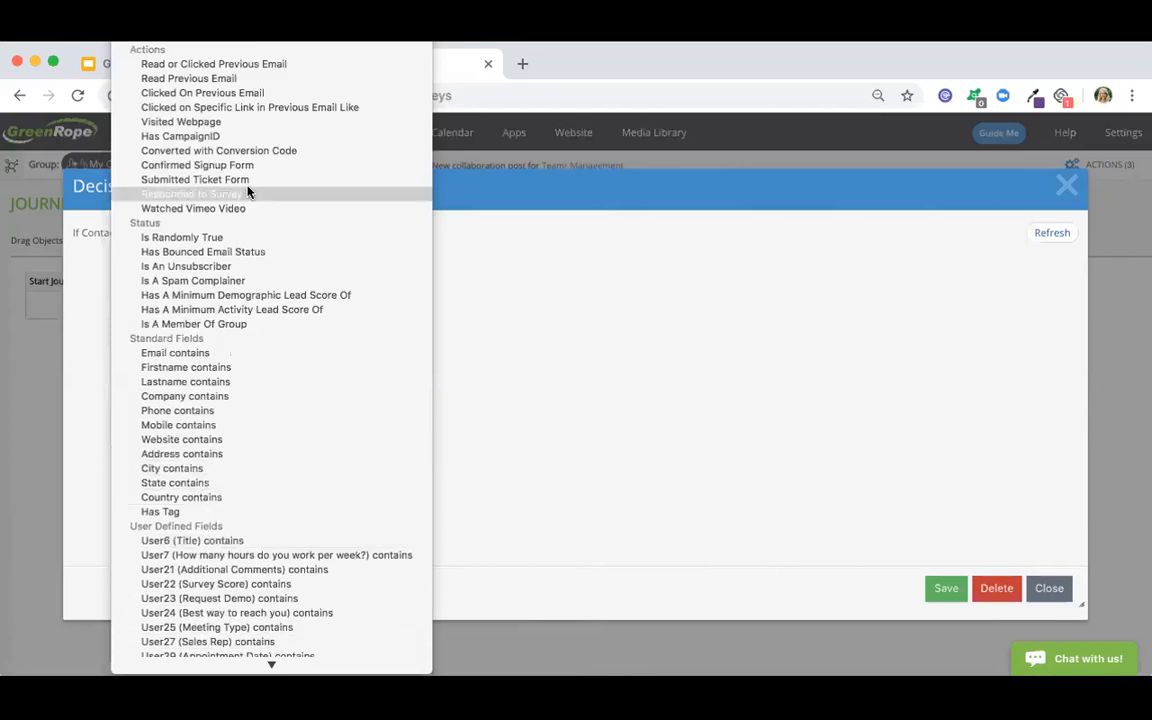
{"action": "left_click", "coordinate": [248, 94]}
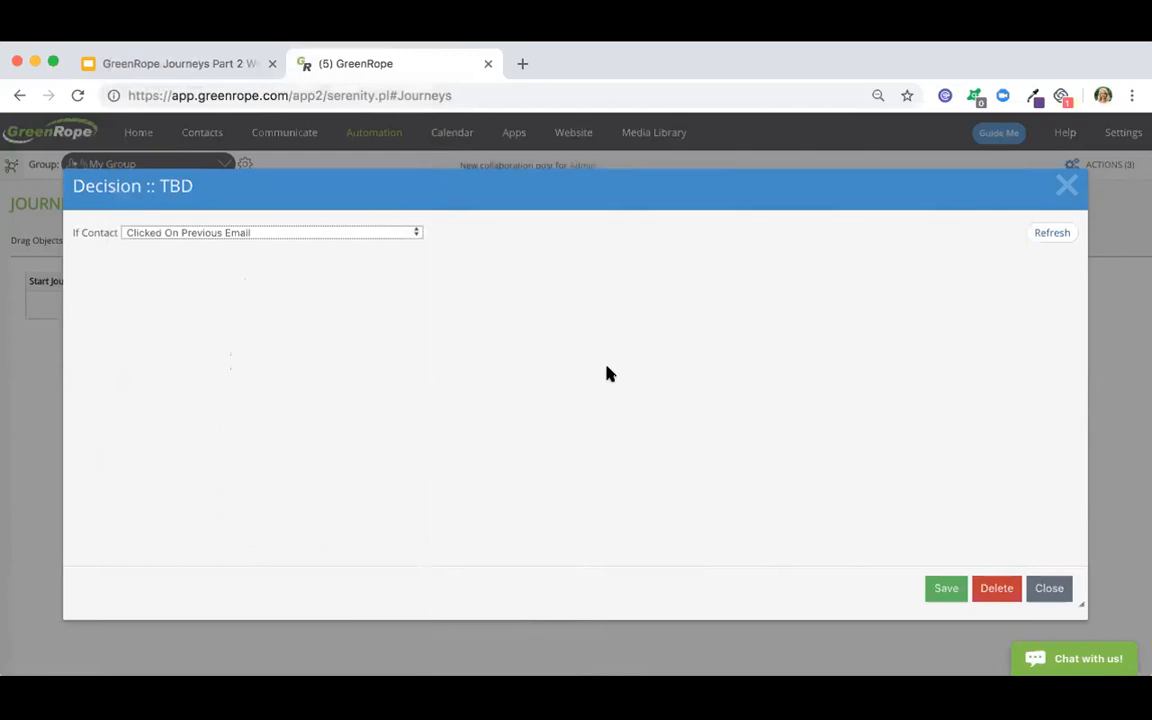
{"action": "left_click", "coordinate": [944, 588]}
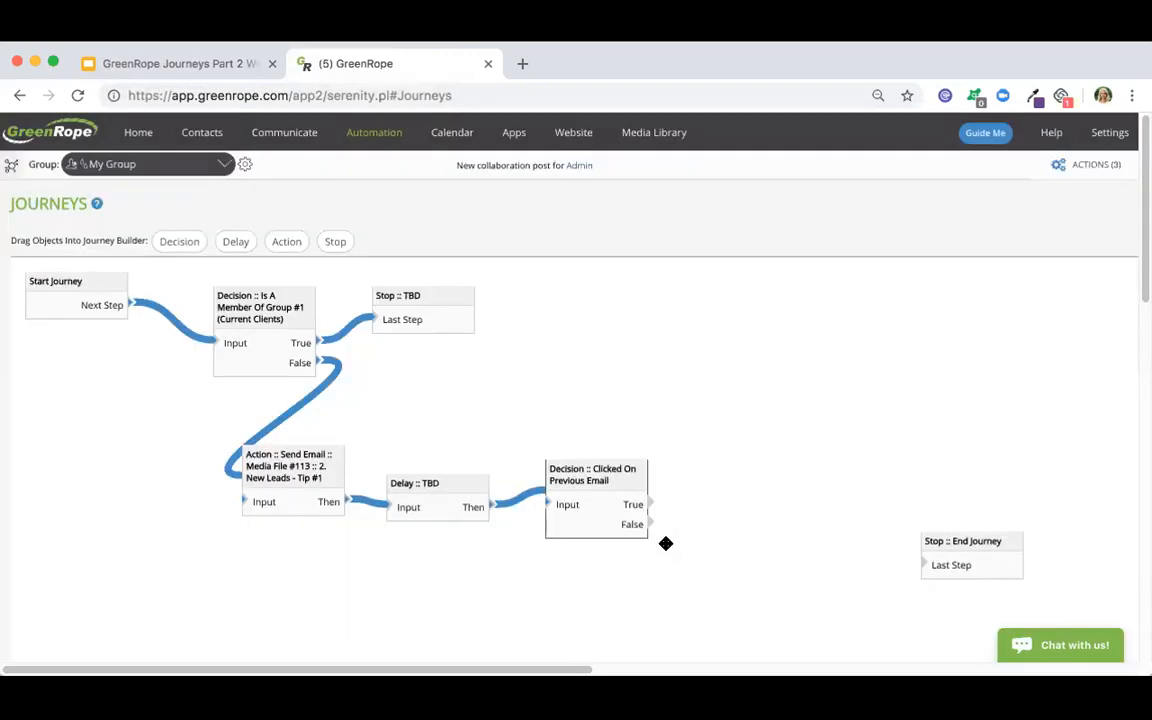
{"action": "left_click_drag", "start_coordinate": [614, 480], "coordinate": [613, 477]}
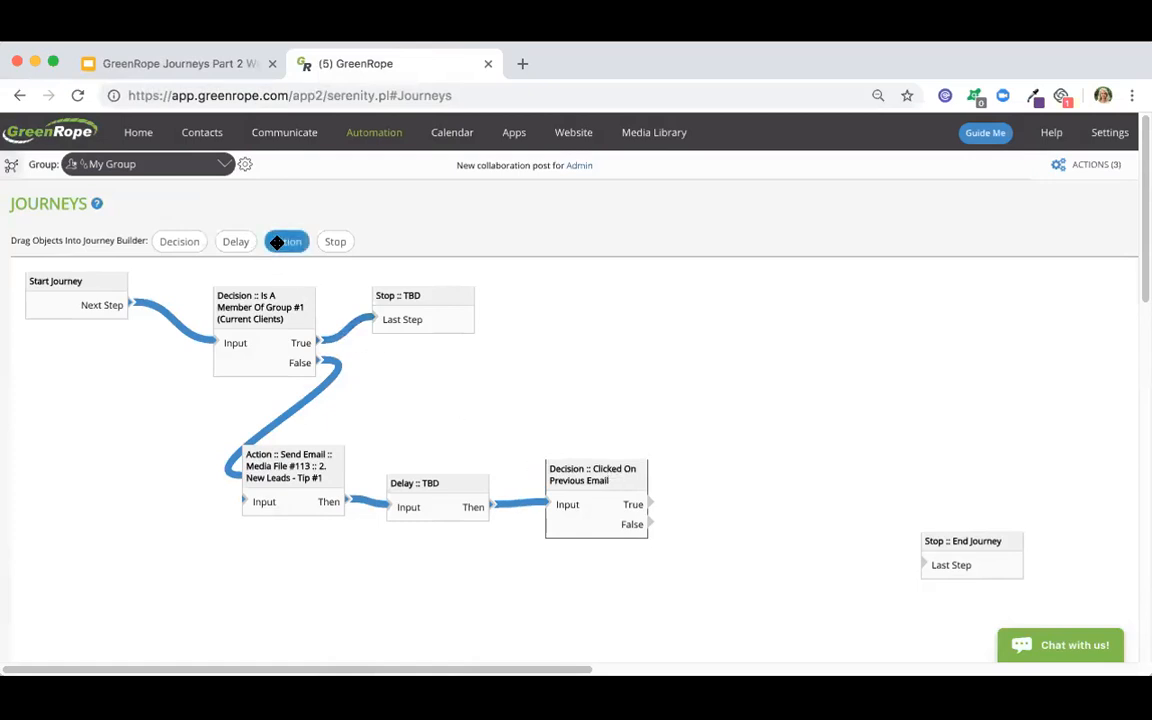
Step: Add an Action block connected to the click decision's True output and a Delay block connected to its False output
{"action": "left_click_drag", "start_coordinate": [277, 242], "coordinate": [700, 439]}
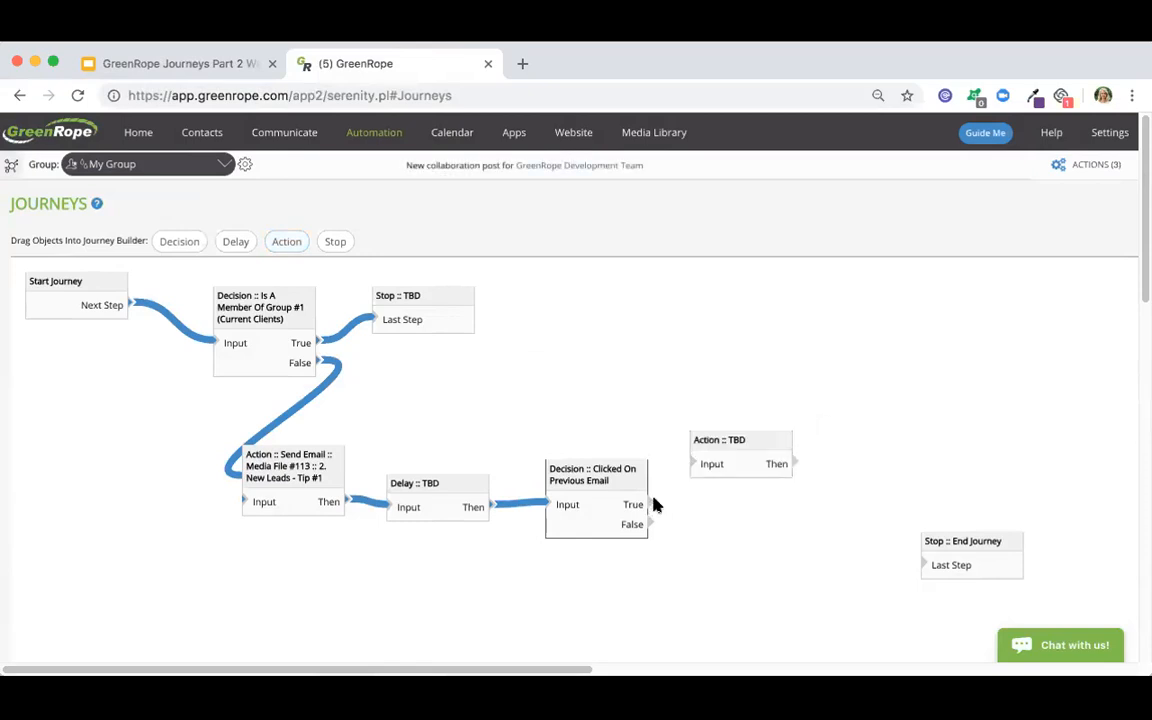
{"action": "left_click_drag", "start_coordinate": [648, 503], "coordinate": [700, 463]}
{"action": "left_click_drag", "start_coordinate": [233, 243], "coordinate": [712, 545]}
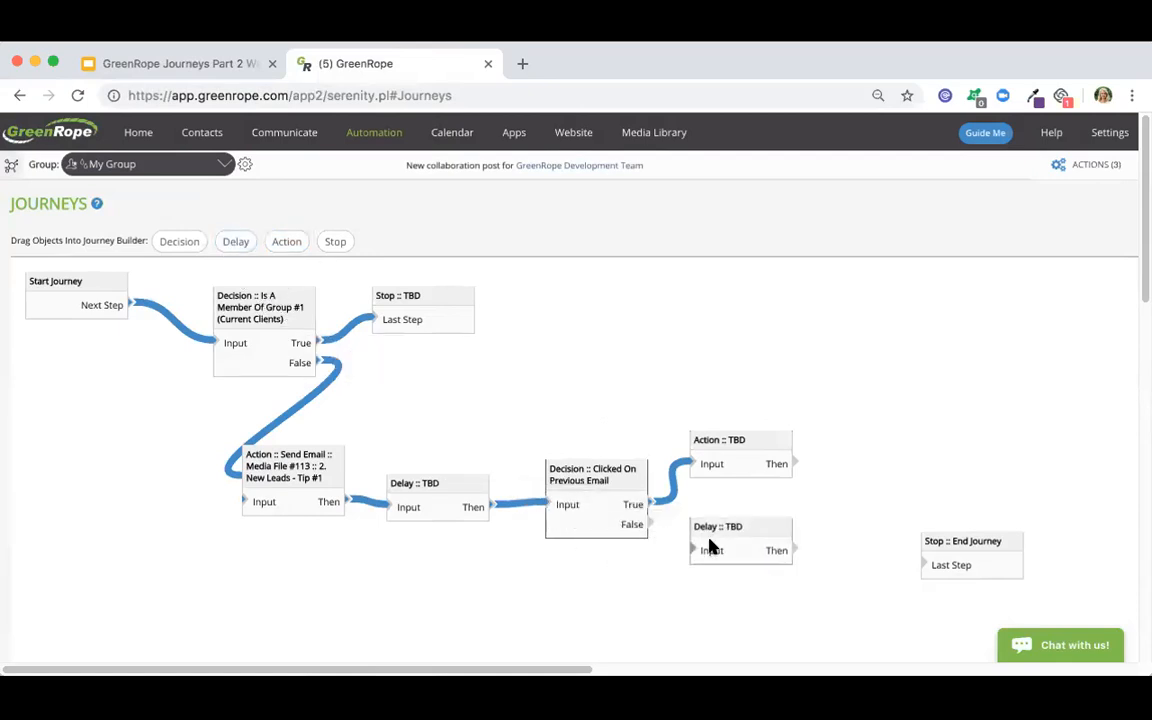
{"action": "left_click_drag", "start_coordinate": [648, 524], "coordinate": [692, 550]}
Step: Configure the True-branch Action block to Activate Workflow with Workflow #19 :: eBook Lead Follow up and save it
{"action": "double_click", "coordinate": [740, 440]}
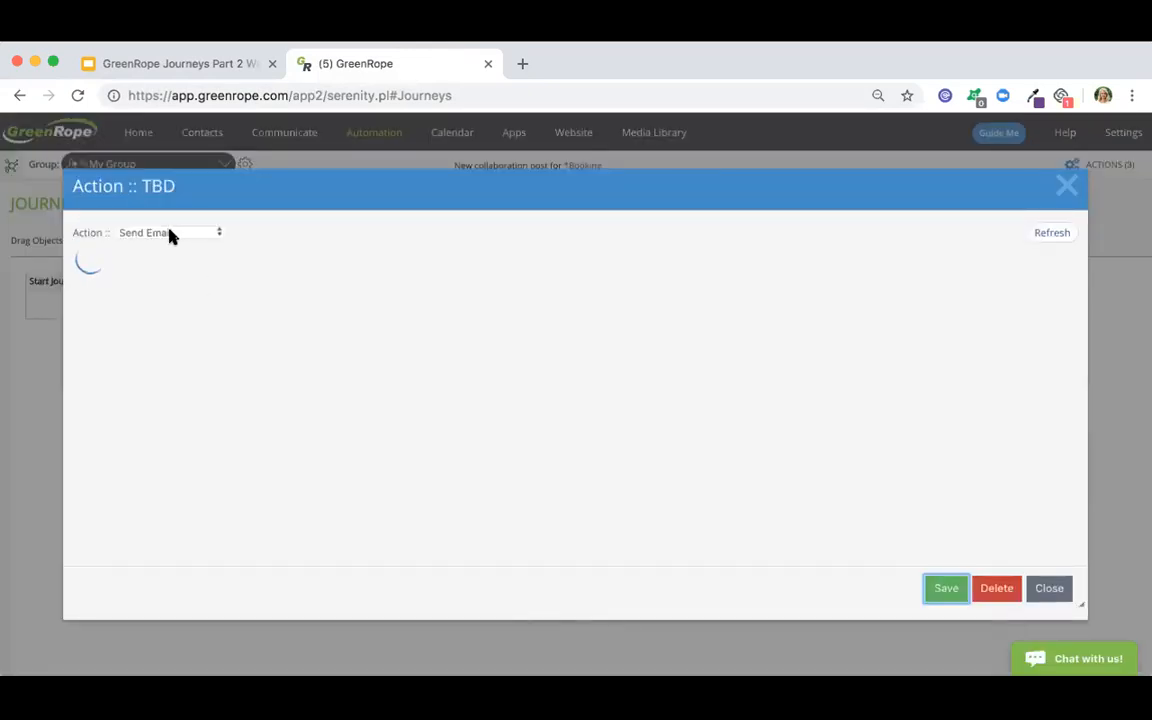
{"action": "left_click", "coordinate": [168, 232]}
{"action": "left_click", "coordinate": [168, 247]}
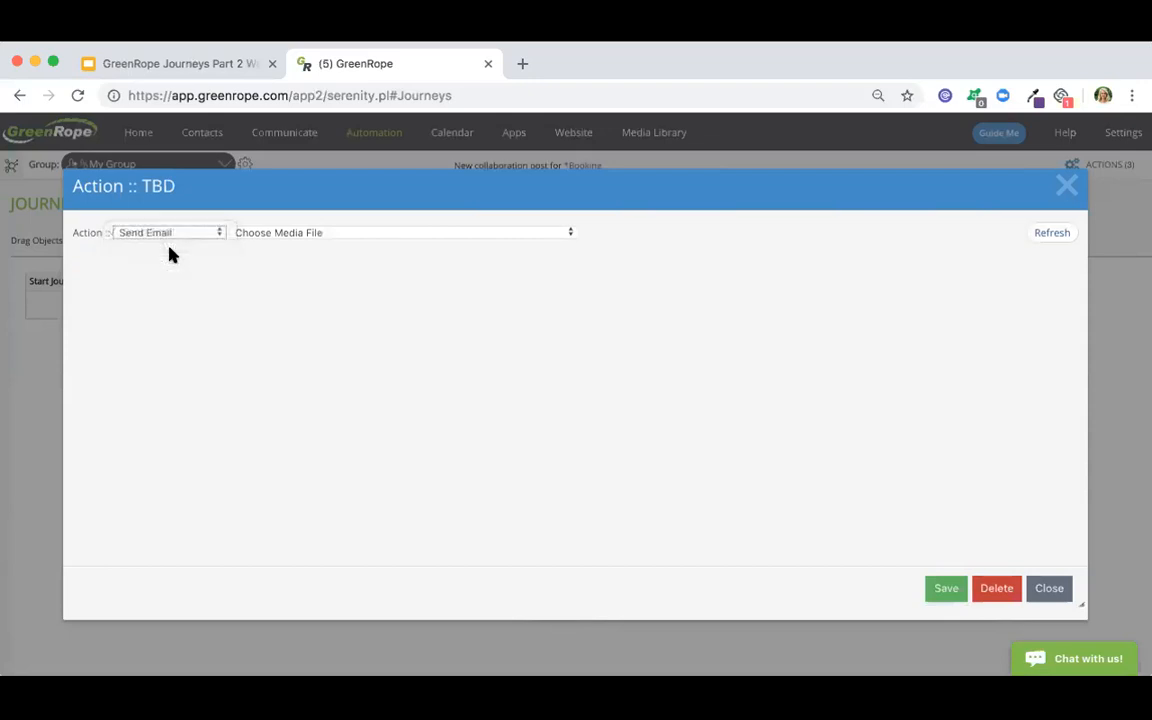
{"action": "left_click", "coordinate": [333, 233]}
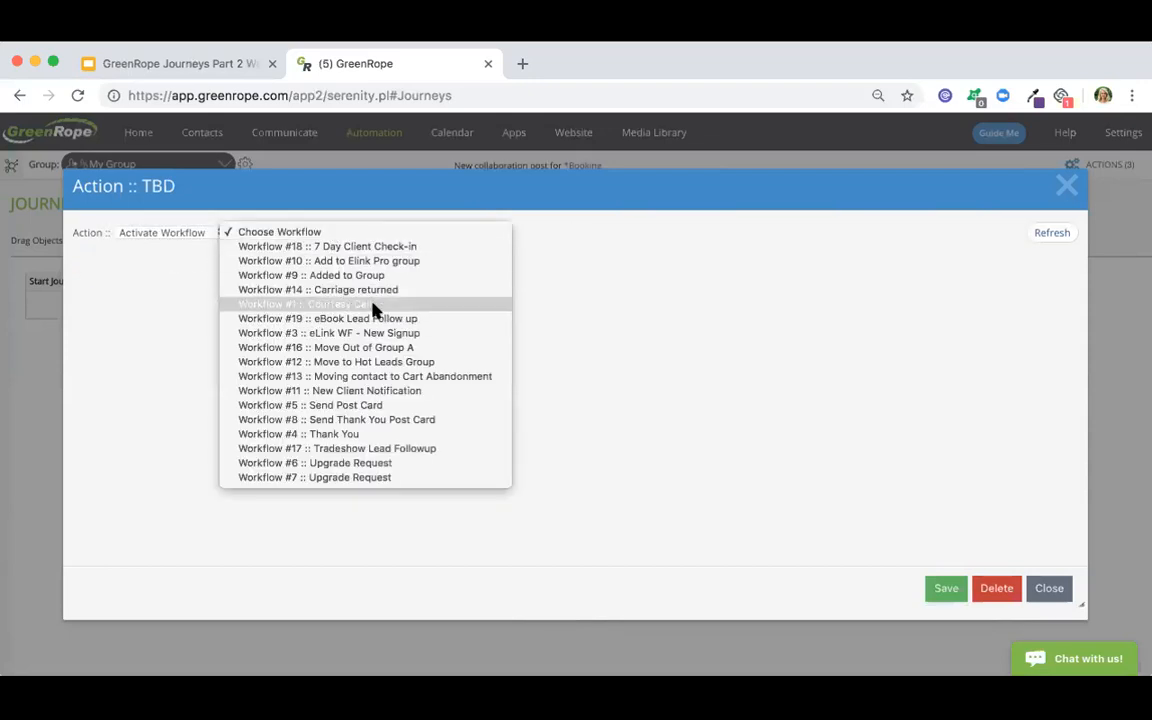
{"action": "left_click", "coordinate": [396, 319]}
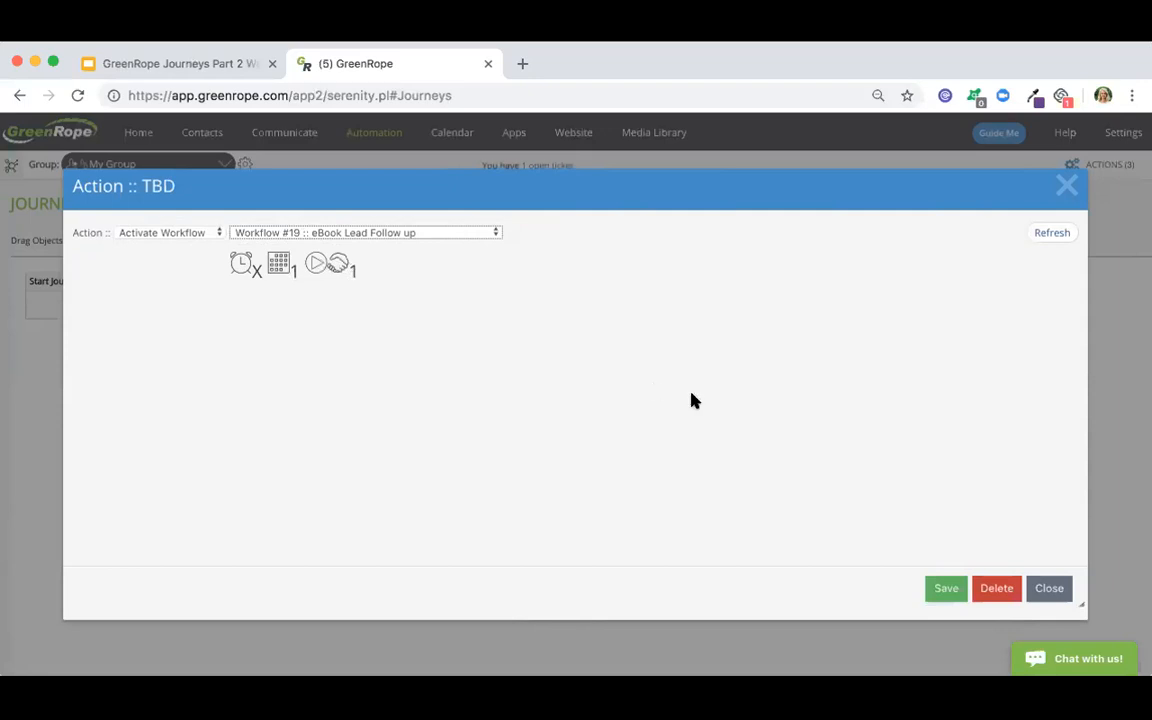
{"action": "left_click", "coordinate": [934, 590]}
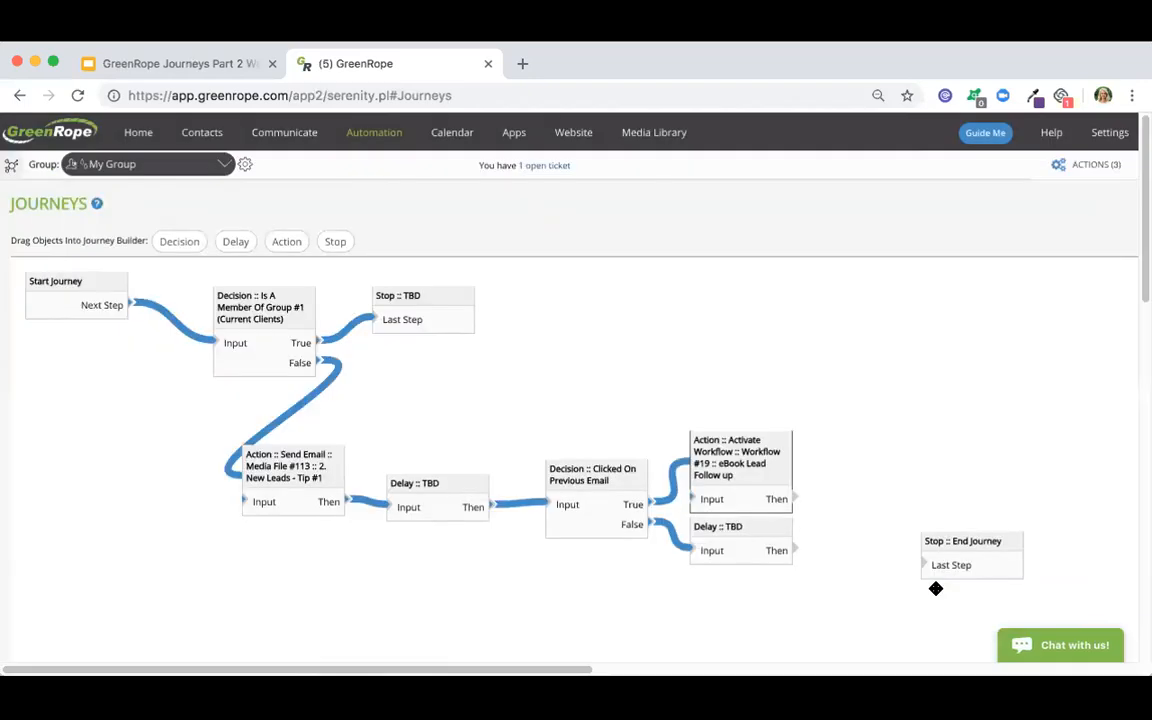
Step: Move the workflow Action block up clear of the Delay block, and connect its Then output to a new Stop block beside it
{"action": "left_click_drag", "start_coordinate": [740, 433], "coordinate": [742, 392]}
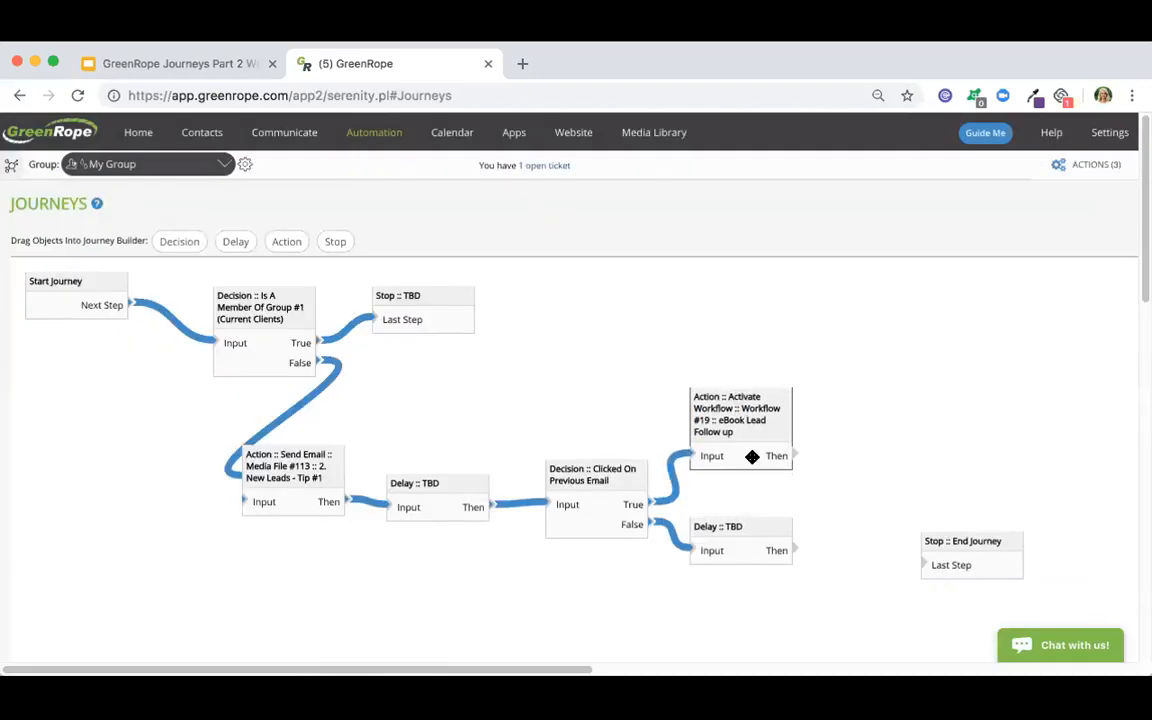
{"action": "left_click_drag", "start_coordinate": [337, 242], "coordinate": [860, 424]}
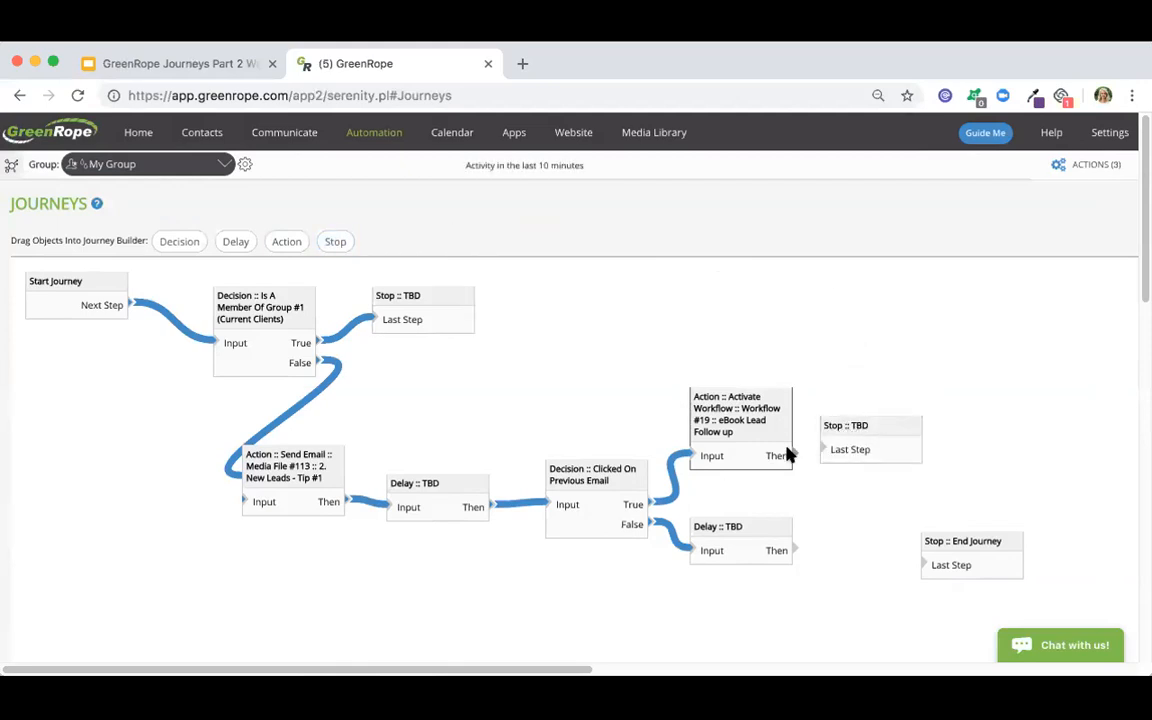
{"action": "left_click_drag", "start_coordinate": [792, 456], "coordinate": [824, 450]}
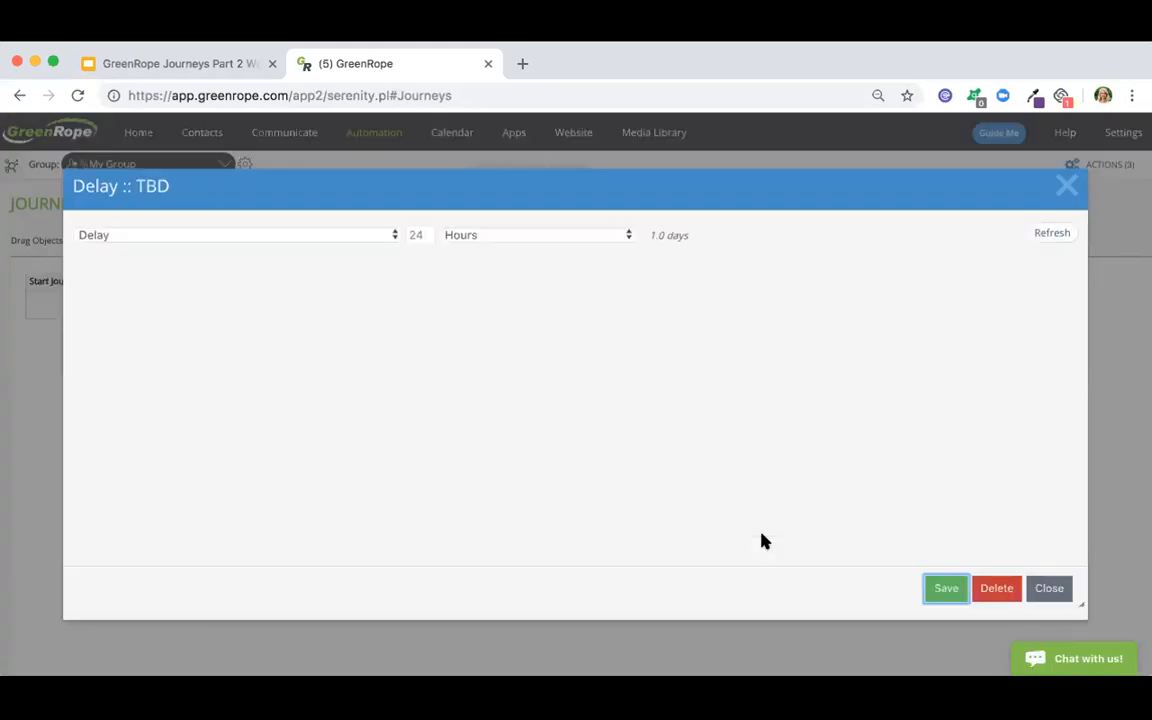
Step: Set the False-branch Delay block to a plain Delay of 48 Hours and save it
{"action": "left_click", "coordinate": [410, 234]}
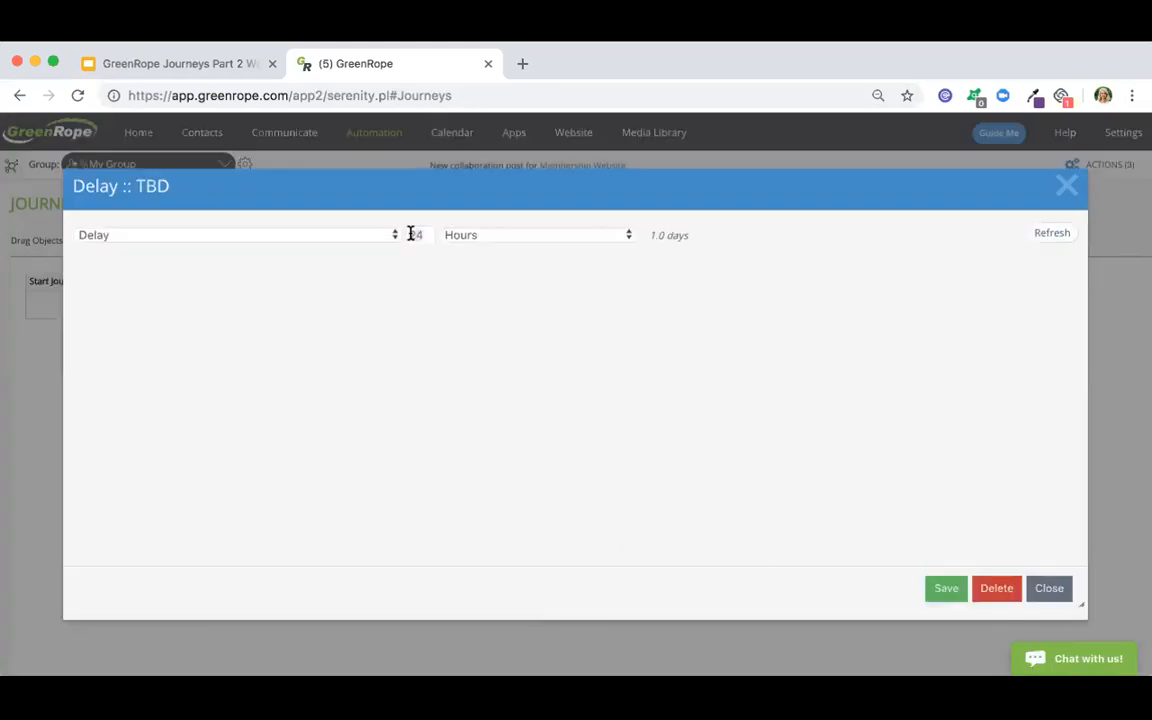
{"action": "key", "text": "BackSpace"}
{"action": "key", "text": "BackSpace"}
{"action": "type", "text": "48"}
{"action": "left_click", "coordinate": [610, 238]}
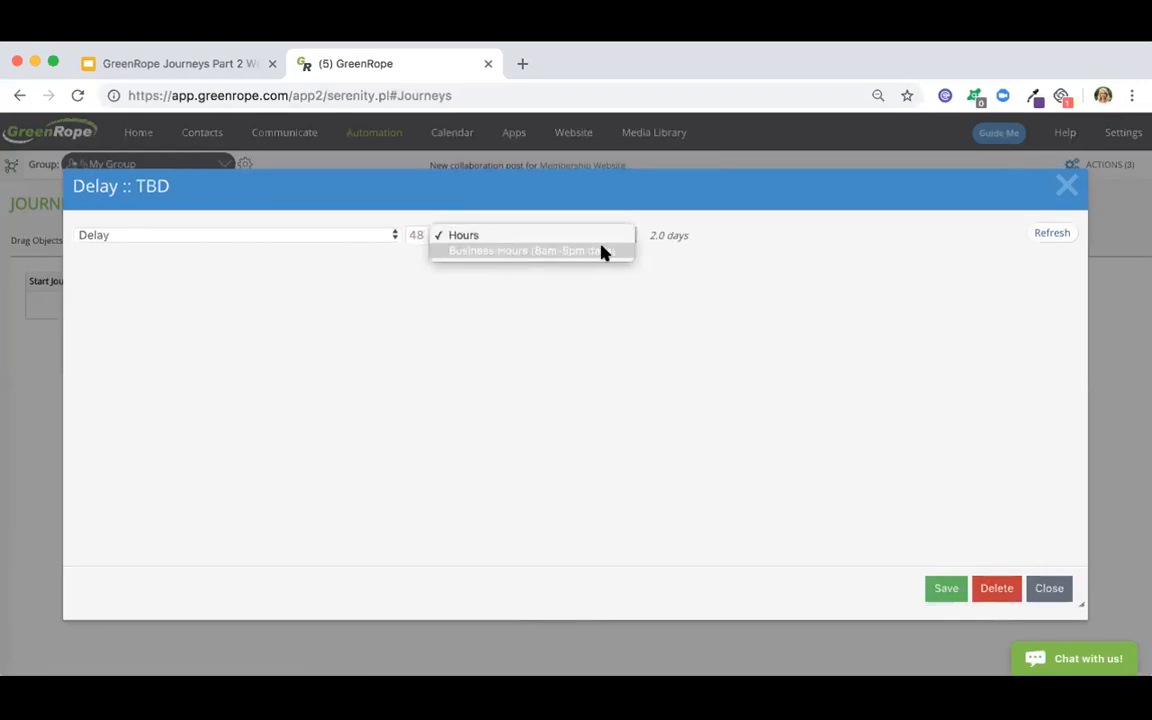
{"action": "left_click", "coordinate": [592, 288]}
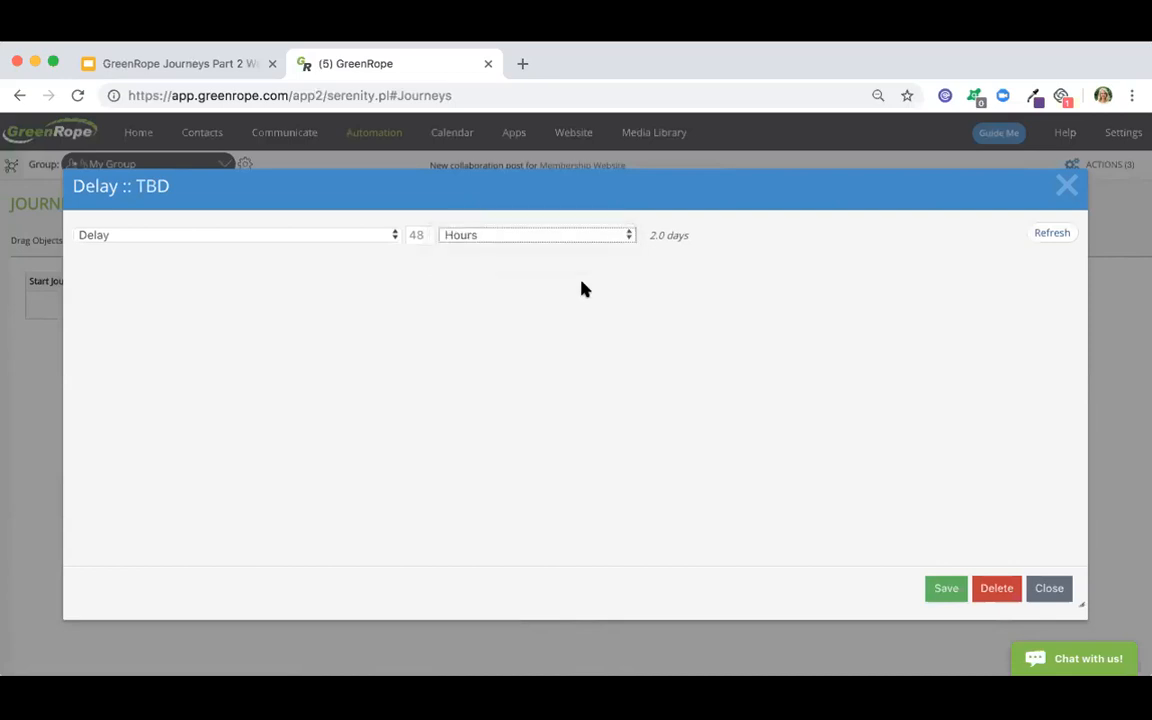
{"action": "left_click", "coordinate": [368, 239]}
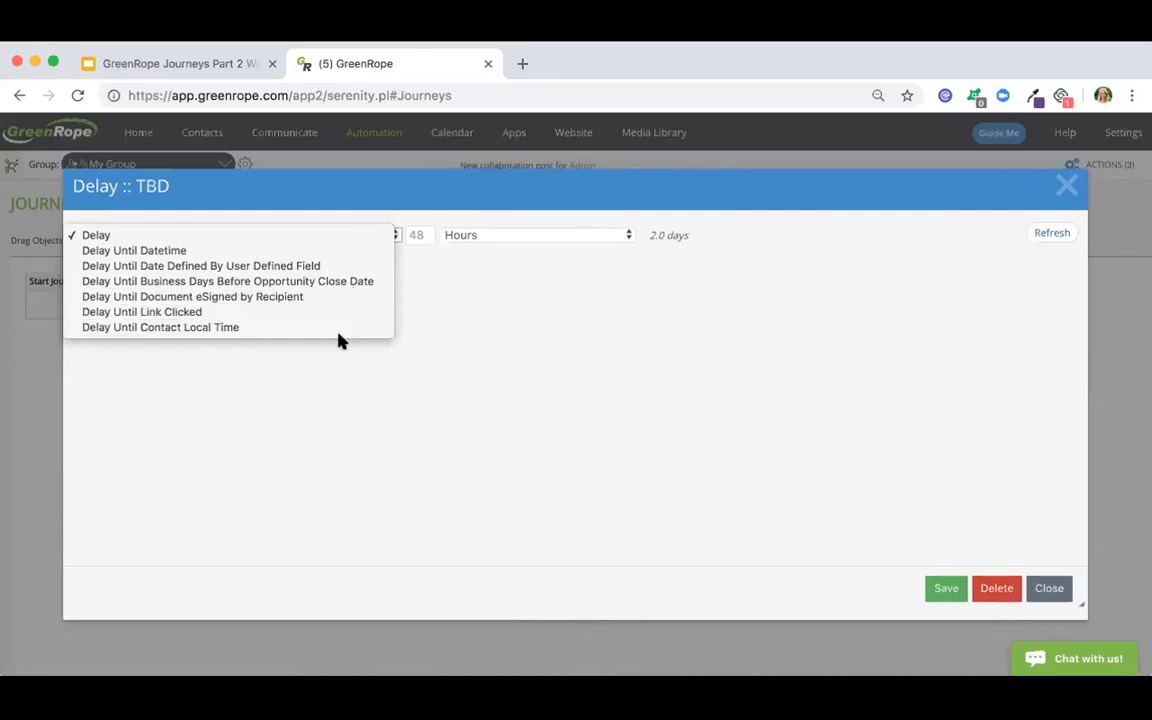
{"action": "left_click", "coordinate": [346, 238]}
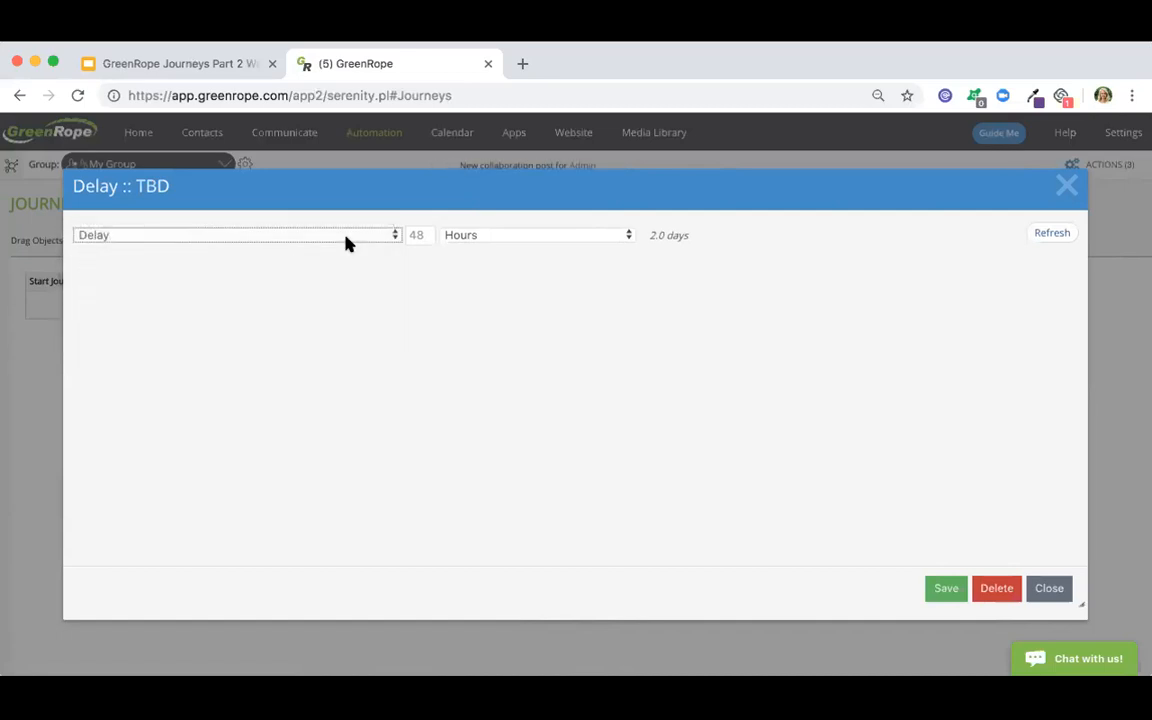
{"action": "left_click", "coordinate": [947, 586]}
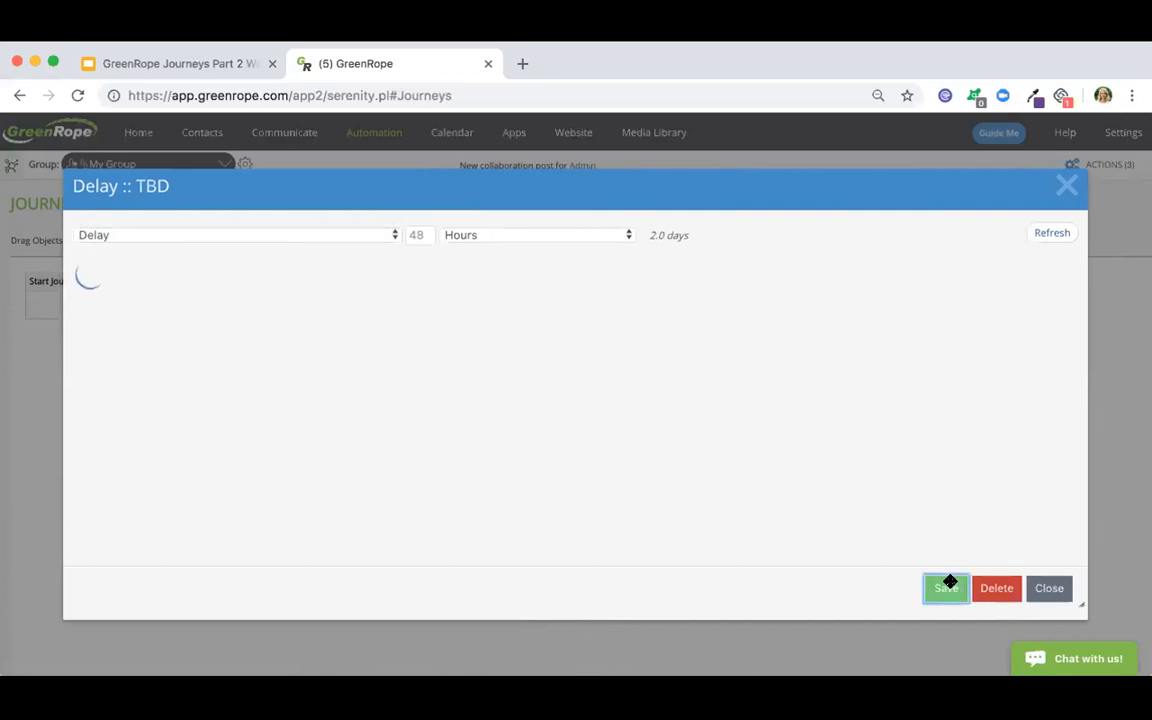
Step: Move the unconnected End Journey Stop block out of the way and connect a new Action block to the 48-hour Delay block's Then output
{"action": "left_click_drag", "start_coordinate": [817, 579], "coordinate": [437, 487]}
{"action": "left_click_drag", "start_coordinate": [501, 437], "coordinate": [864, 345]}
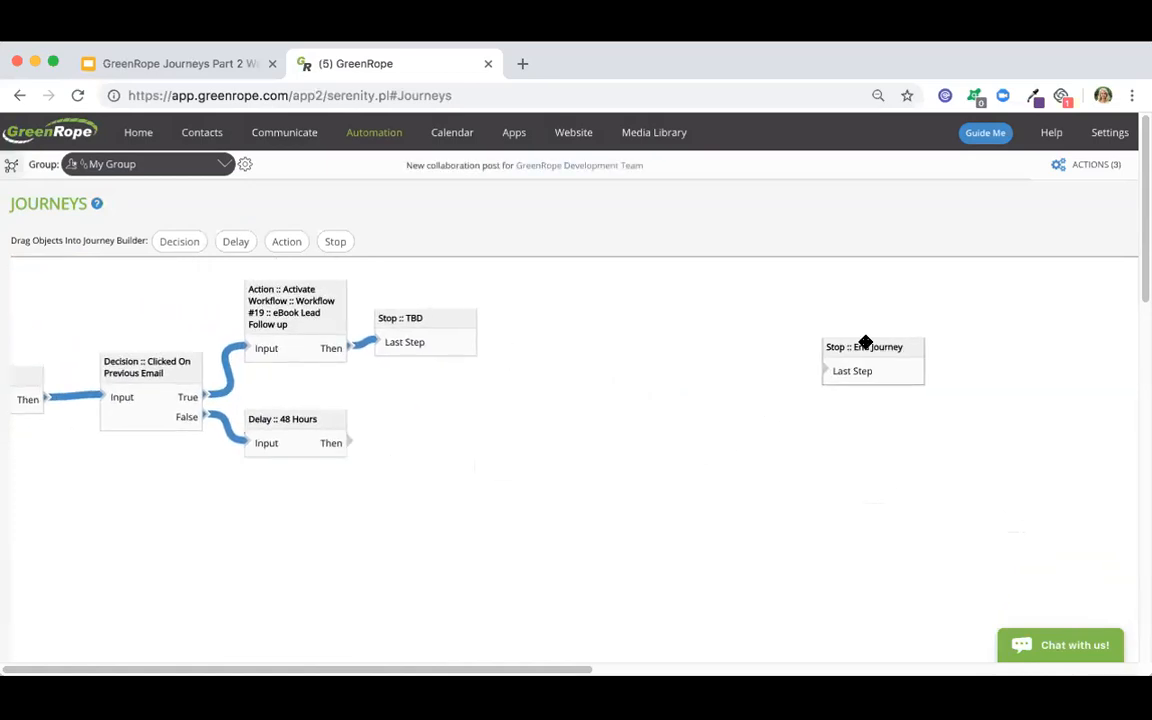
{"action": "left_click_drag", "start_coordinate": [290, 242], "coordinate": [410, 443]}
Step: Configure the new Action block to Send Email with Media File #114: 3. New Leads - Tip #2 and save it
{"action": "left_click", "coordinate": [430, 423]}
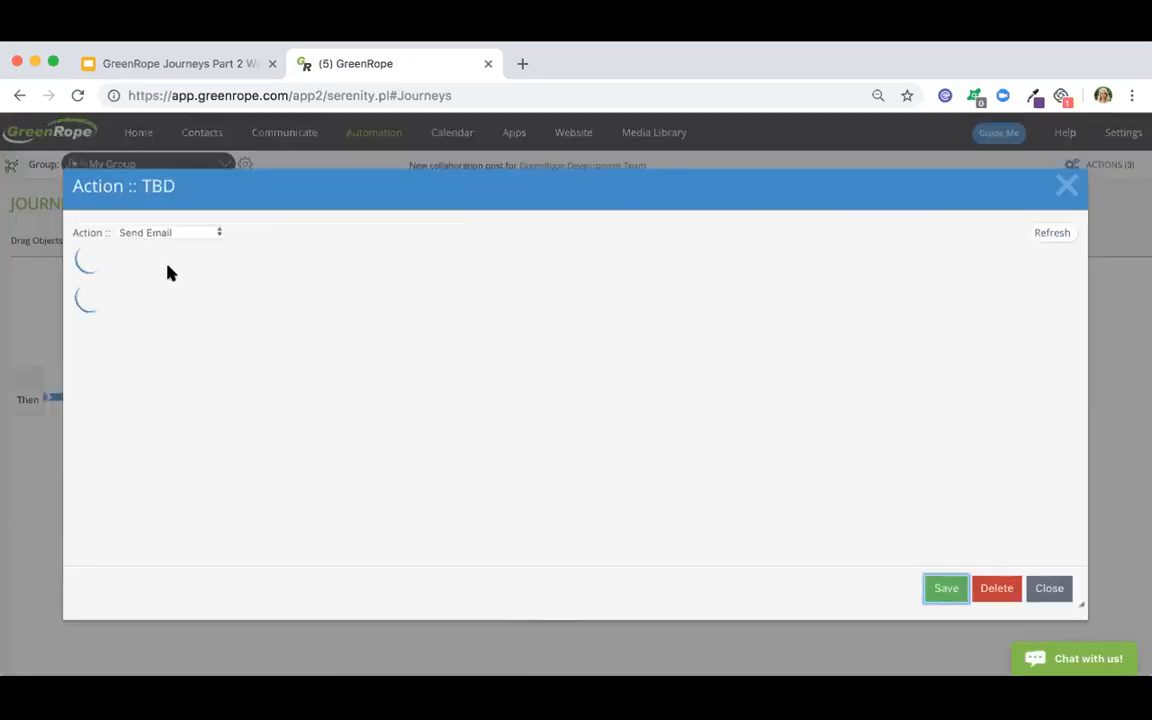
{"action": "left_click", "coordinate": [362, 231]}
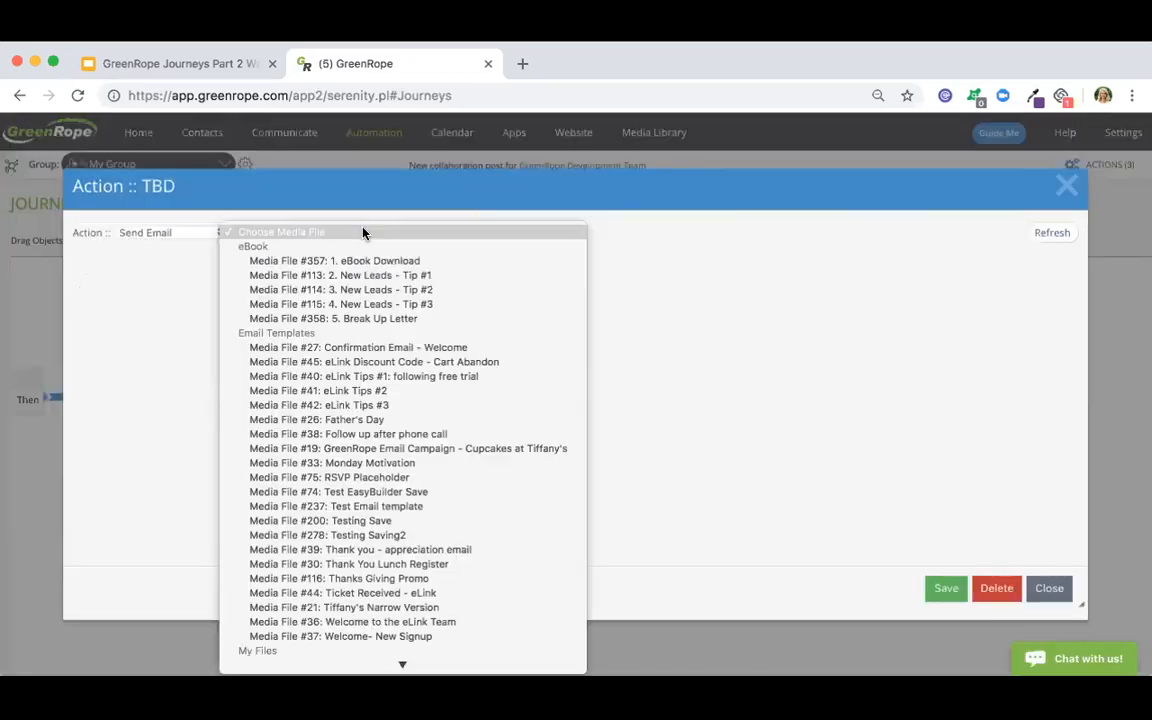
{"action": "left_click", "coordinate": [368, 289]}
{"action": "left_click", "coordinate": [941, 588]}
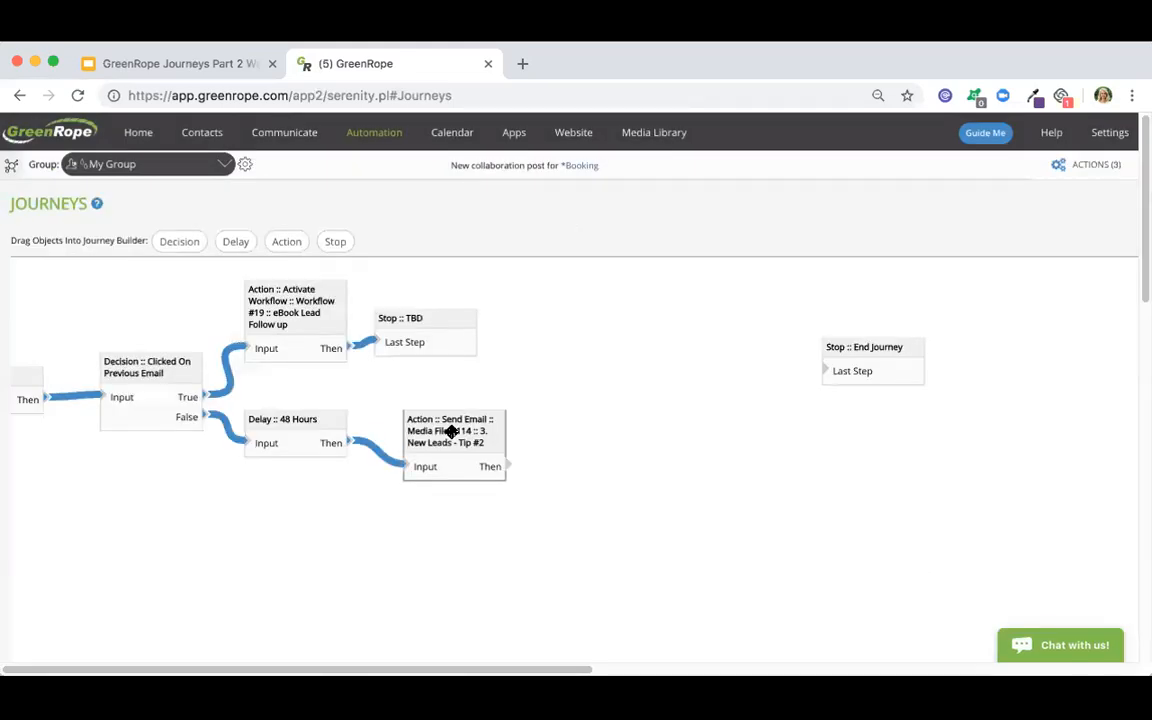
Step: Connect a new Delay block to the Tip #2 email action's Then output, set it to 48 Hours and save it
{"action": "left_click_drag", "start_coordinate": [648, 437], "coordinate": [495, 437]}
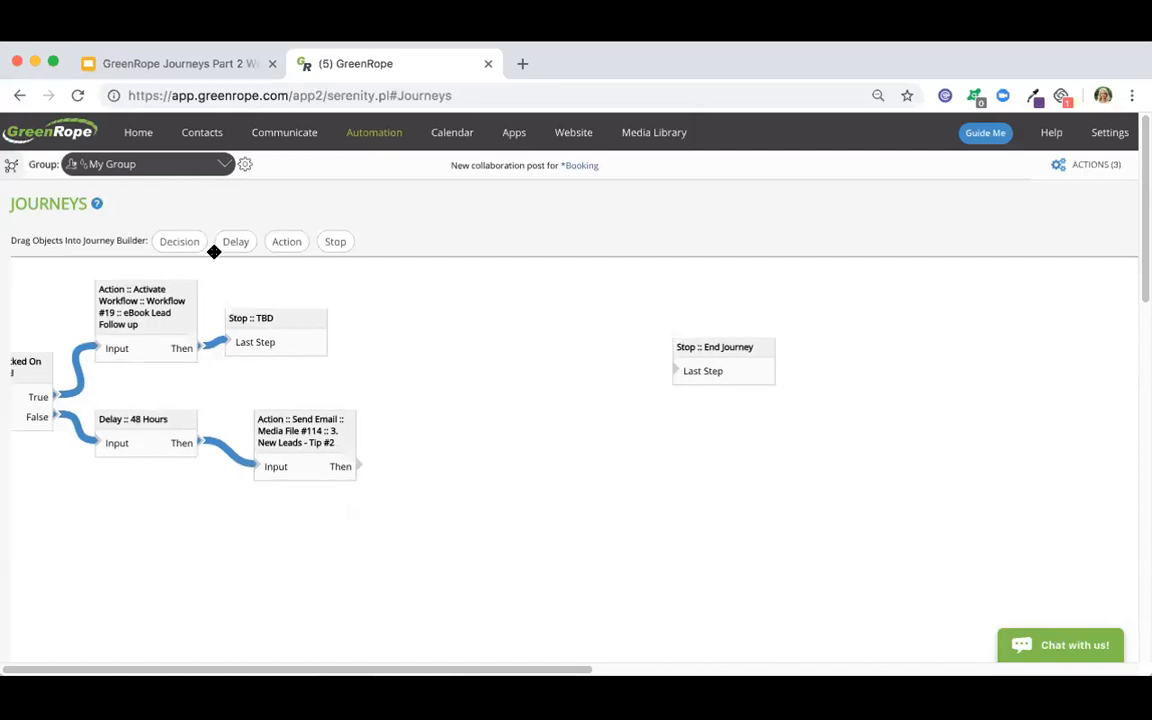
{"action": "left_click_drag", "start_coordinate": [243, 242], "coordinate": [443, 440]}
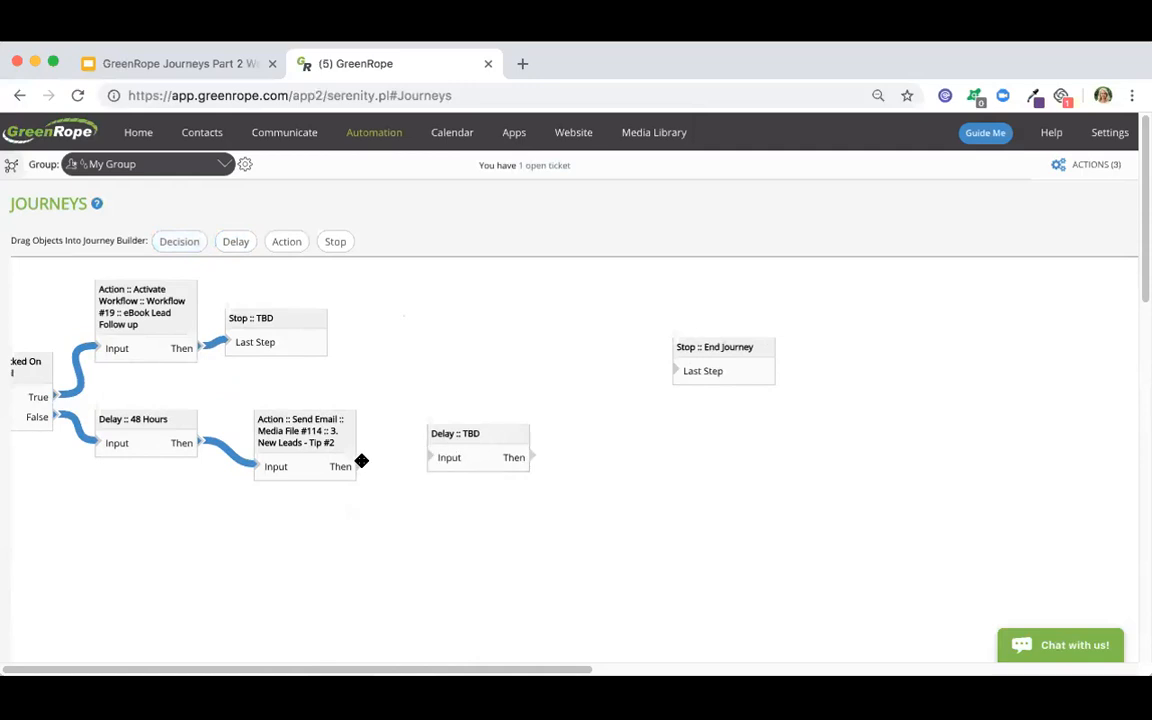
{"action": "left_click_drag", "start_coordinate": [361, 462], "coordinate": [442, 450]}
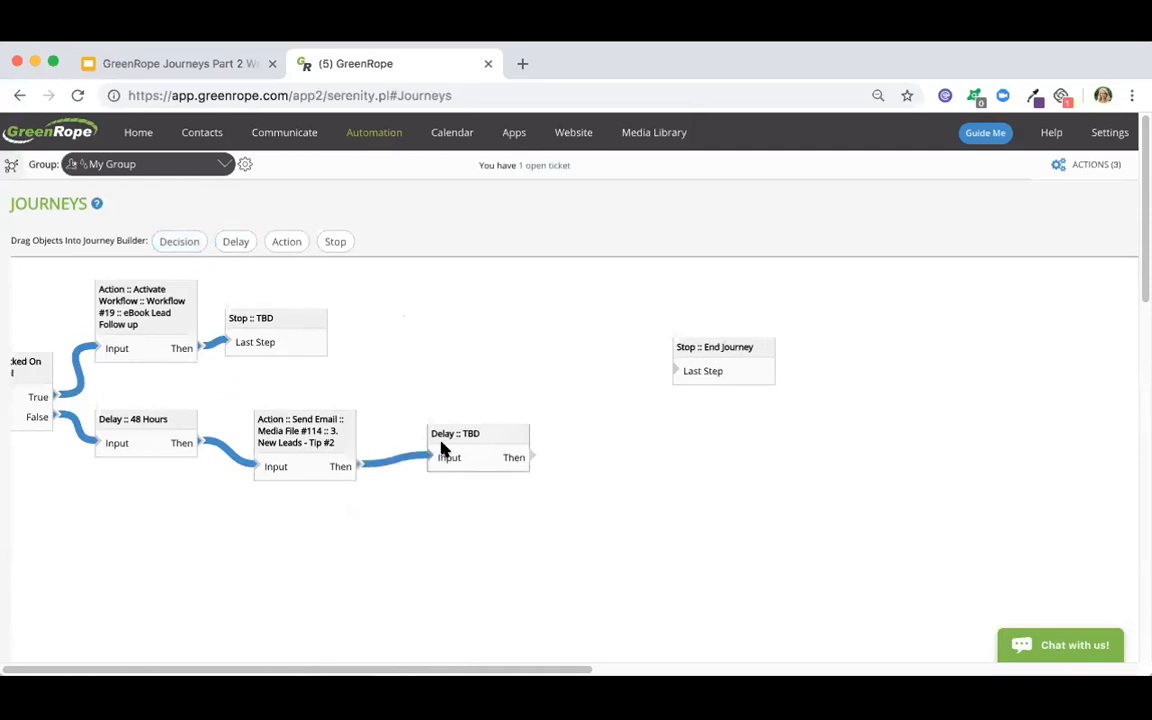
{"action": "double_click", "coordinate": [442, 438]}
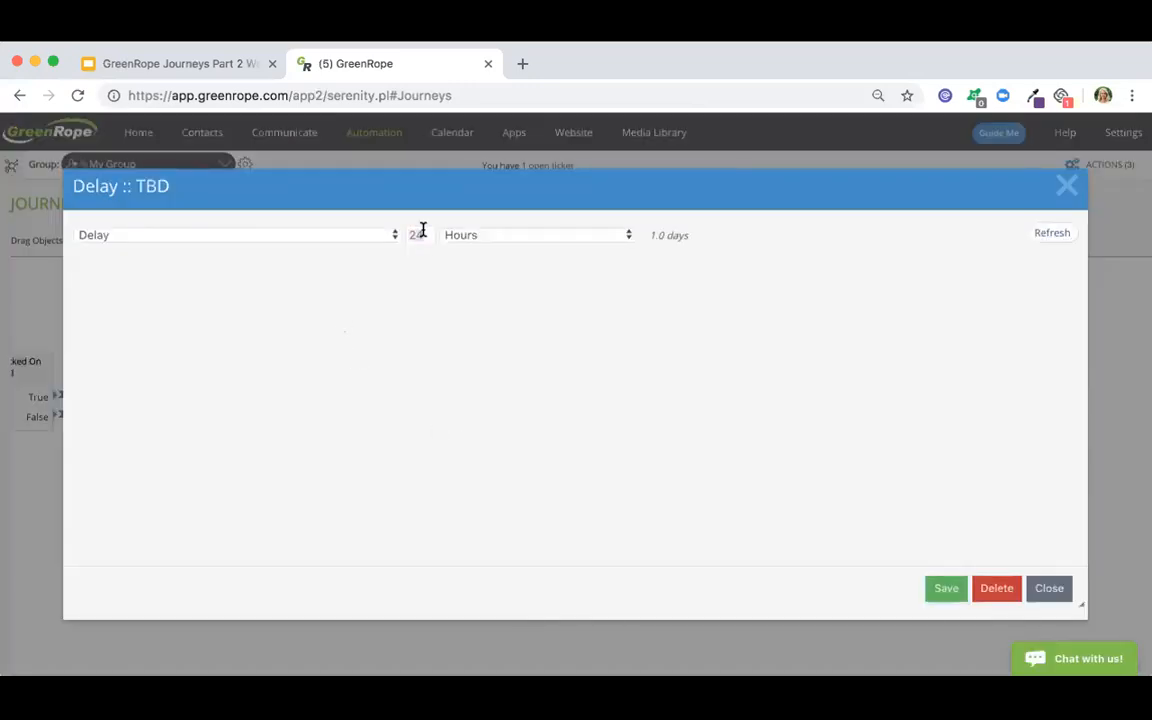
{"action": "type", "text": "48"}
{"action": "left_click", "coordinate": [945, 589]}
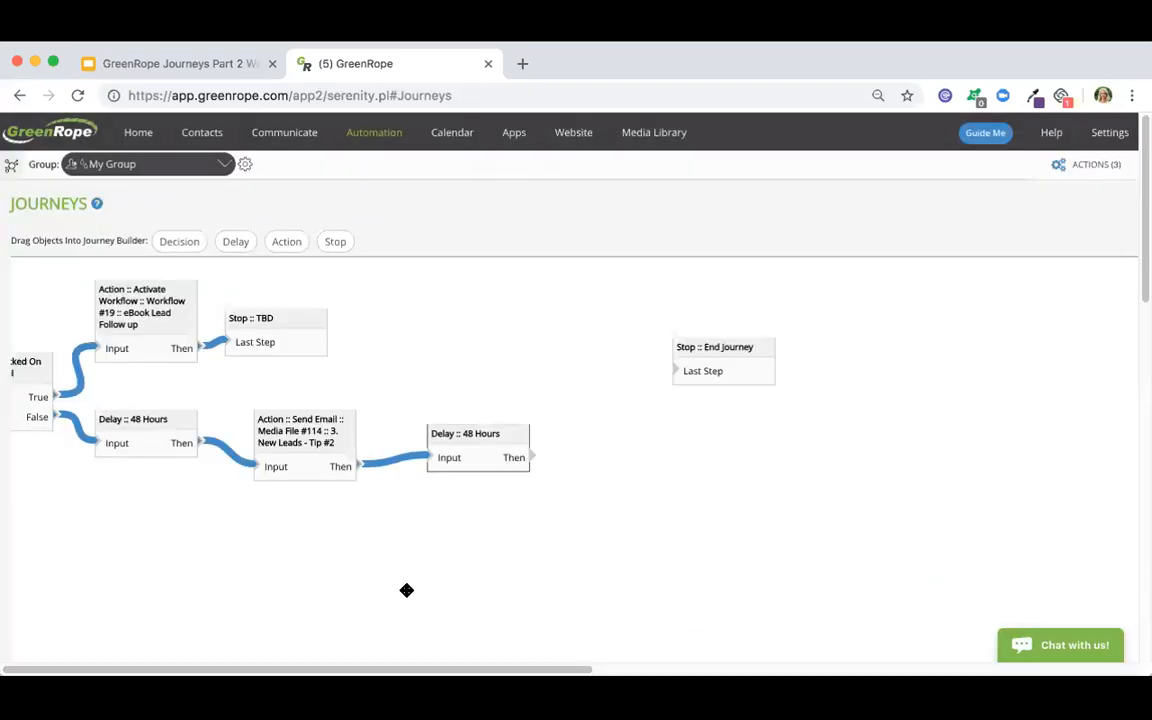
Step: Add a Decision block after the second 48-hour Delay block and connect the delay's Then output to its input
{"action": "left_click_drag", "start_coordinate": [321, 571], "coordinate": [545, 576]}
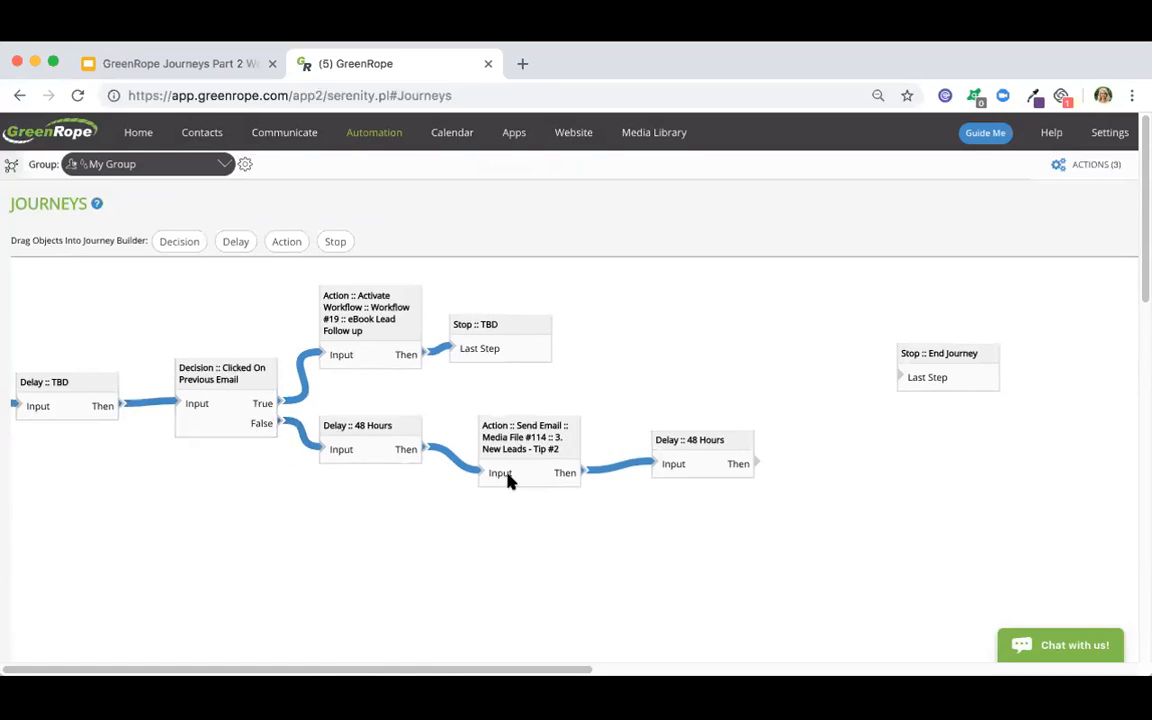
{"action": "left_click_drag", "start_coordinate": [595, 525], "coordinate": [316, 523]}
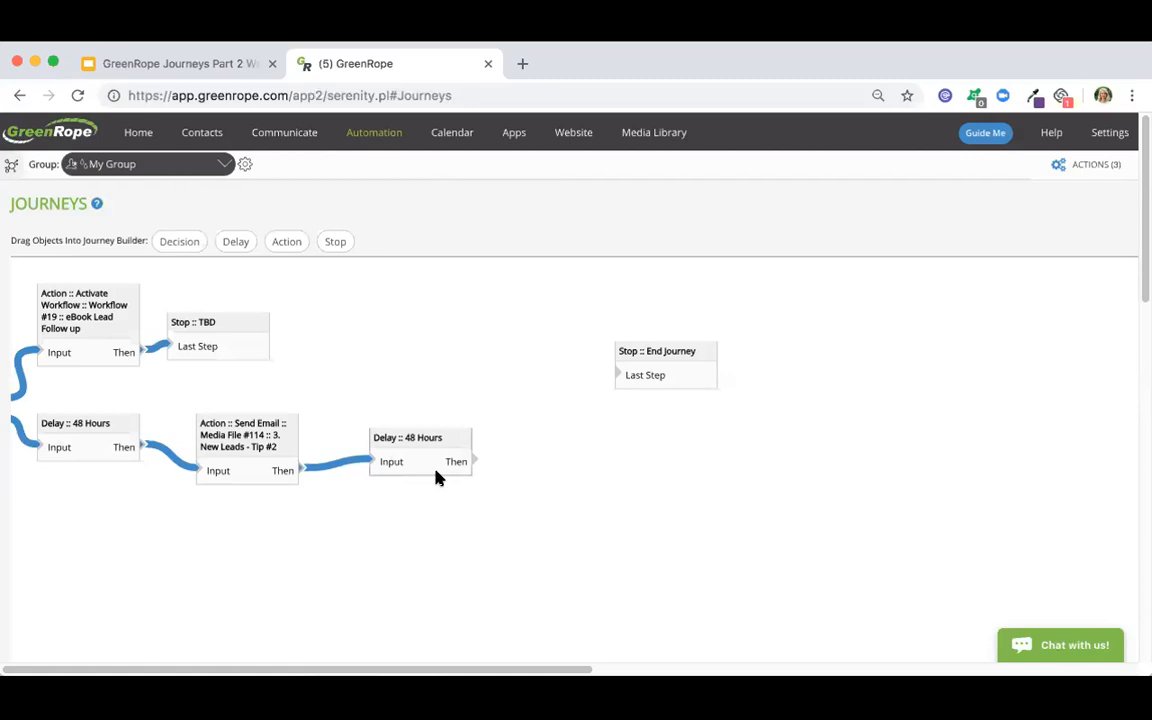
{"action": "left_click_drag", "start_coordinate": [188, 241], "coordinate": [564, 442]}
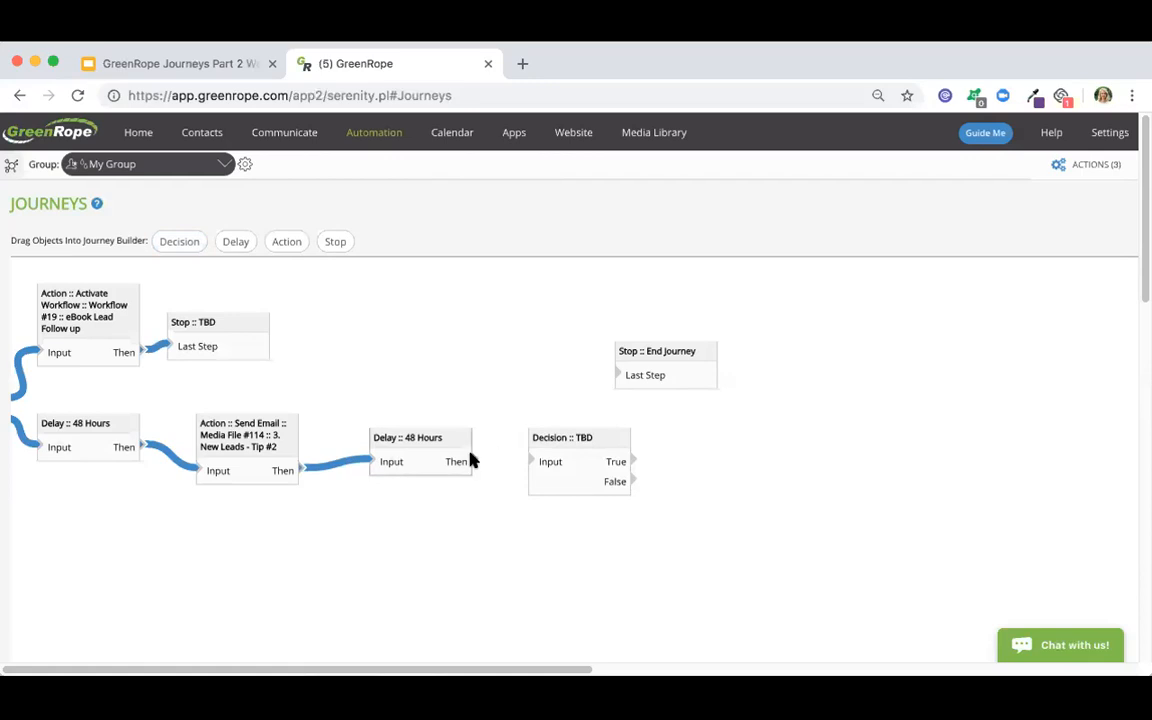
{"action": "left_click_drag", "start_coordinate": [474, 461], "coordinate": [533, 463]}
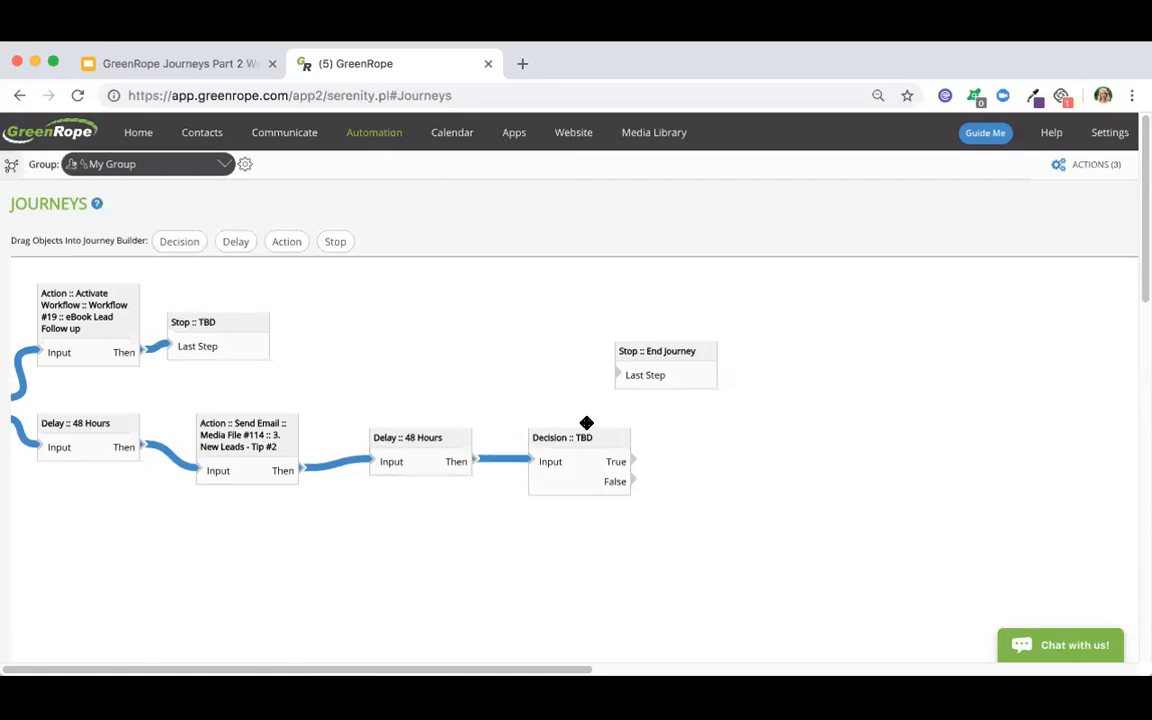
Step: Set the new Decision block's condition to Read or Clicked Previous Email and save it
{"action": "double_click", "coordinate": [566, 437]}
{"action": "left_click", "coordinate": [248, 234]}
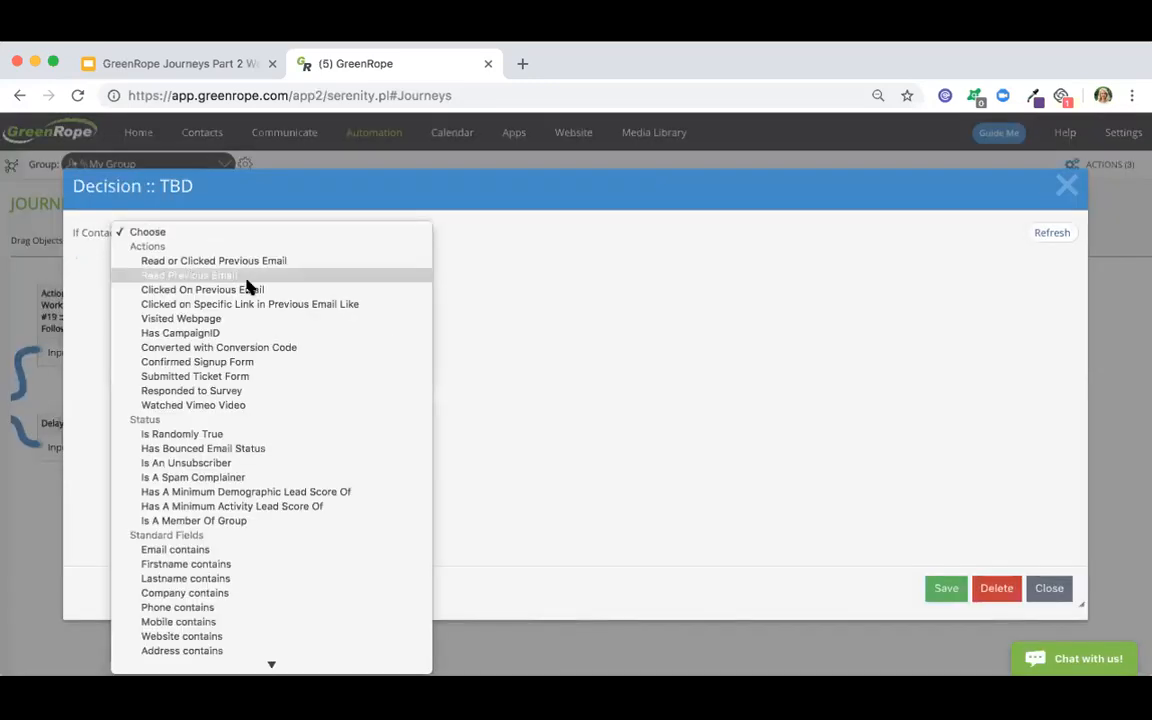
{"action": "left_click", "coordinate": [249, 260]}
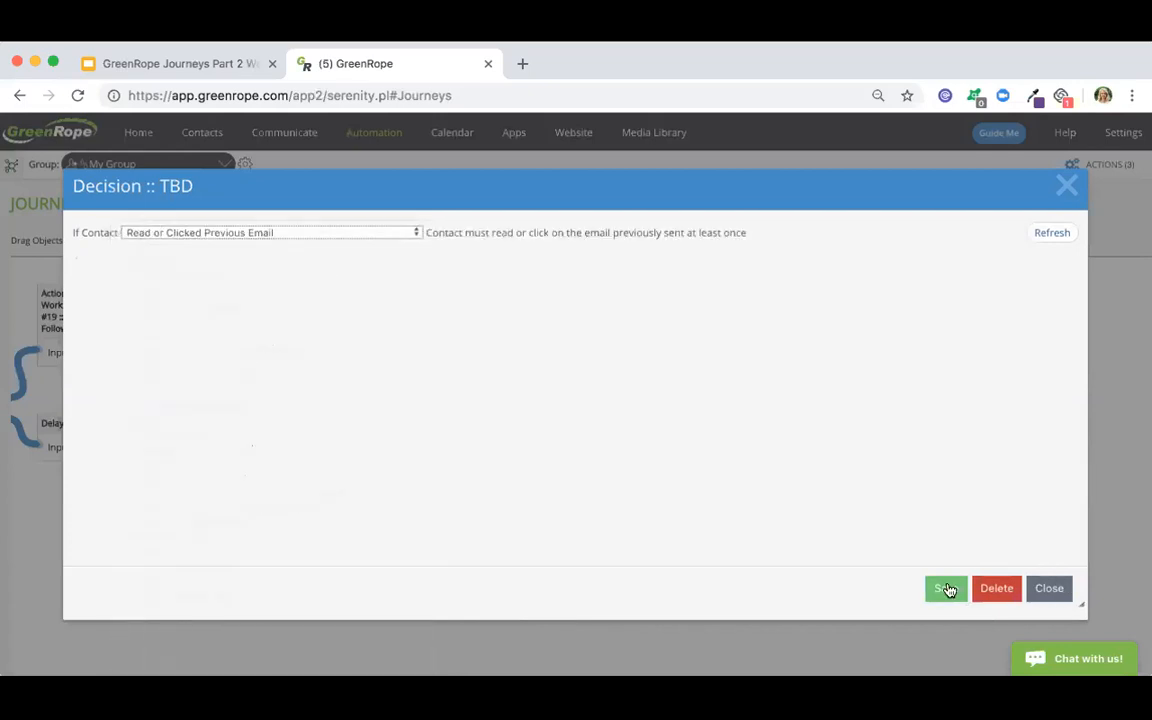
{"action": "left_click", "coordinate": [946, 588]}
{"action": "double_click", "coordinate": [597, 452]}
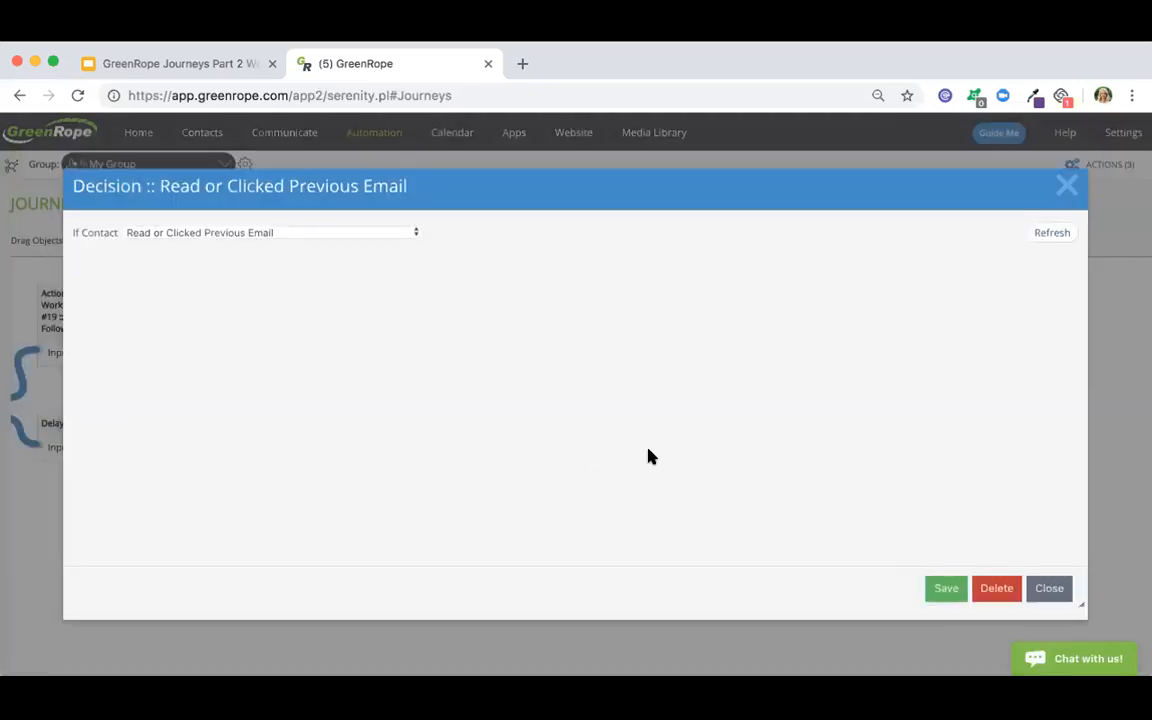
{"action": "left_click", "coordinate": [1046, 589]}
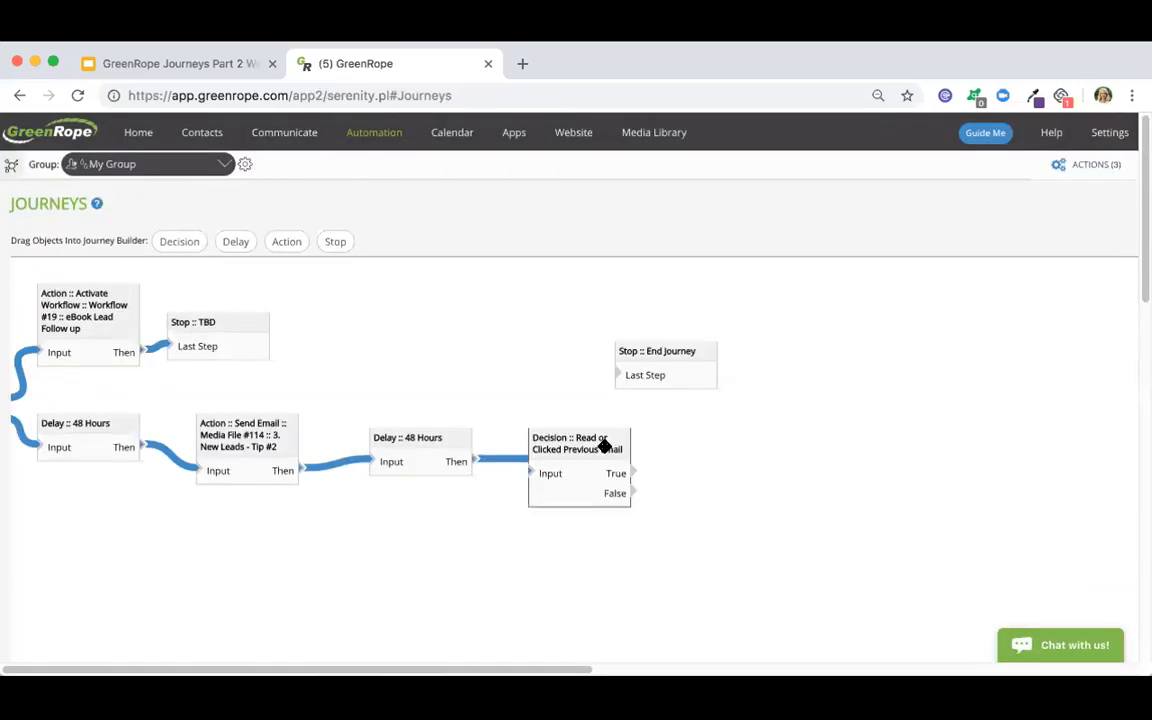
Step: Connect a new Action block to that decision's True output, set it to Activate Workflow with Workflow #19 :: eBook Lead Follow up, and save it
{"action": "left_click_drag", "start_coordinate": [288, 246], "coordinate": [720, 414]}
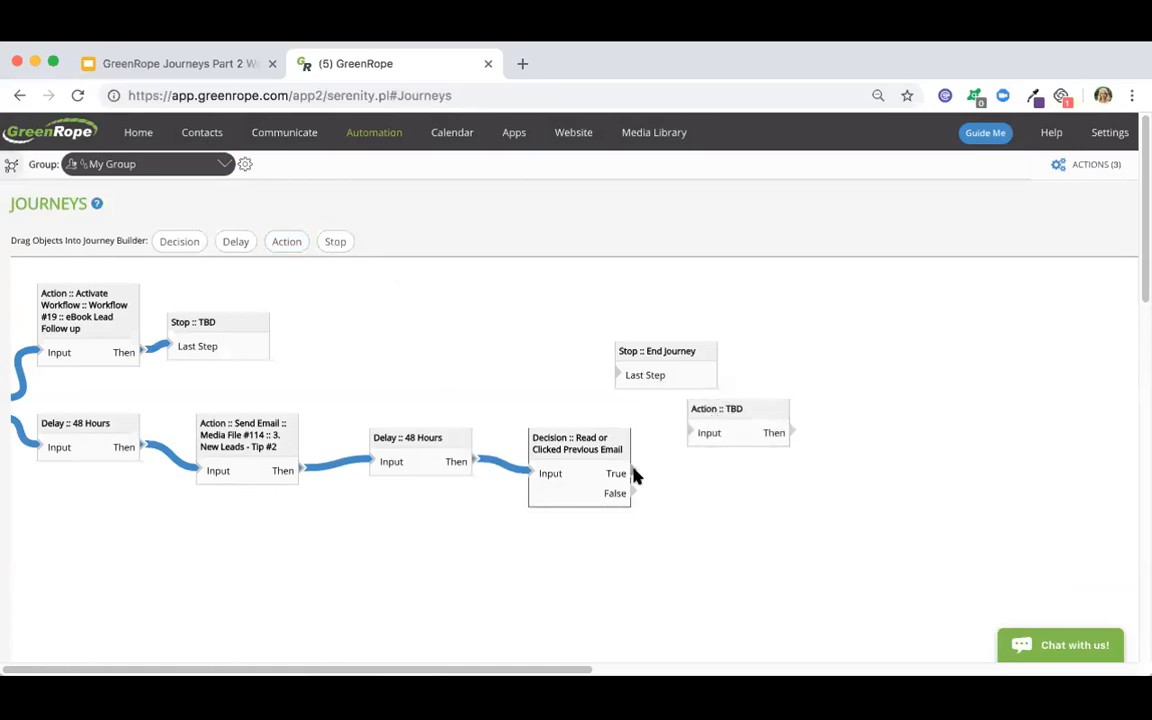
{"action": "left_click_drag", "start_coordinate": [636, 473], "coordinate": [692, 433]}
{"action": "double_click", "coordinate": [718, 415]}
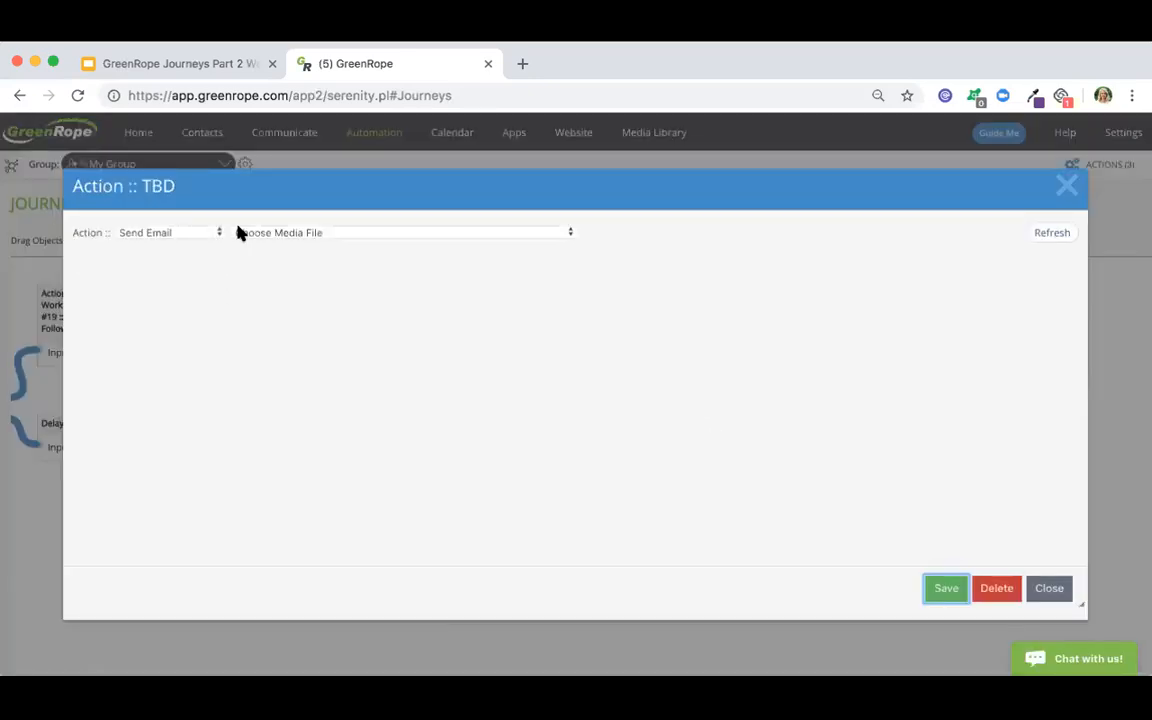
{"action": "left_click", "coordinate": [216, 234]}
{"action": "left_click", "coordinate": [214, 249]}
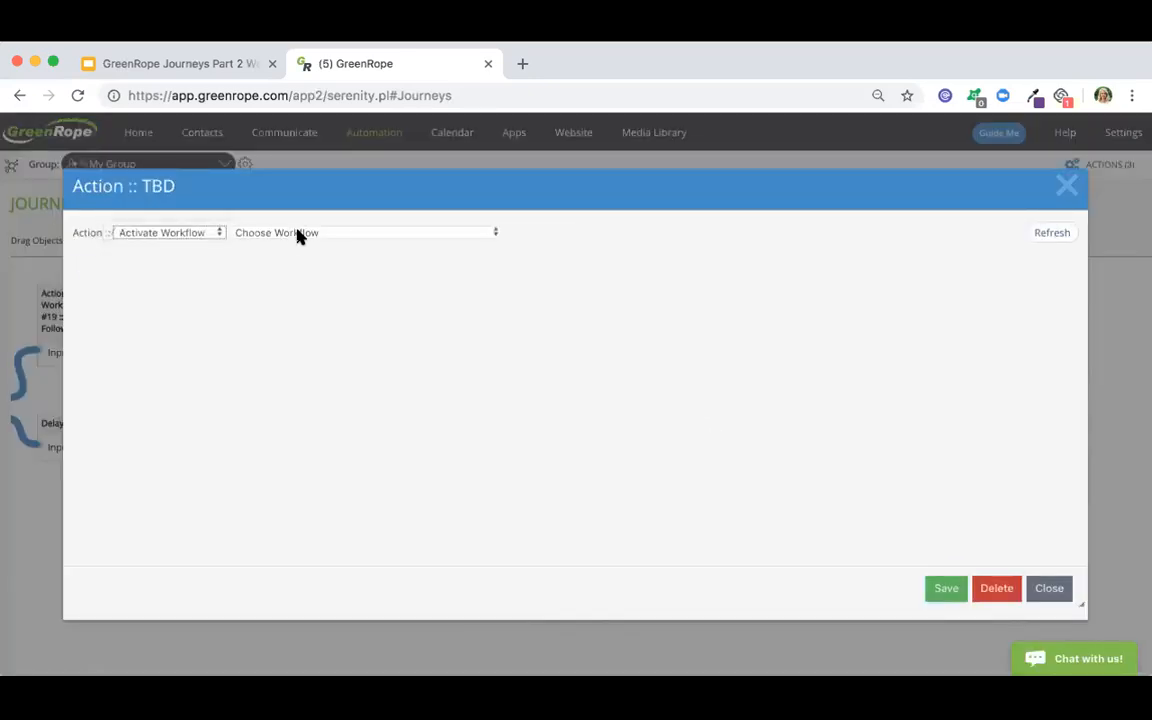
{"action": "left_click", "coordinate": [297, 233]}
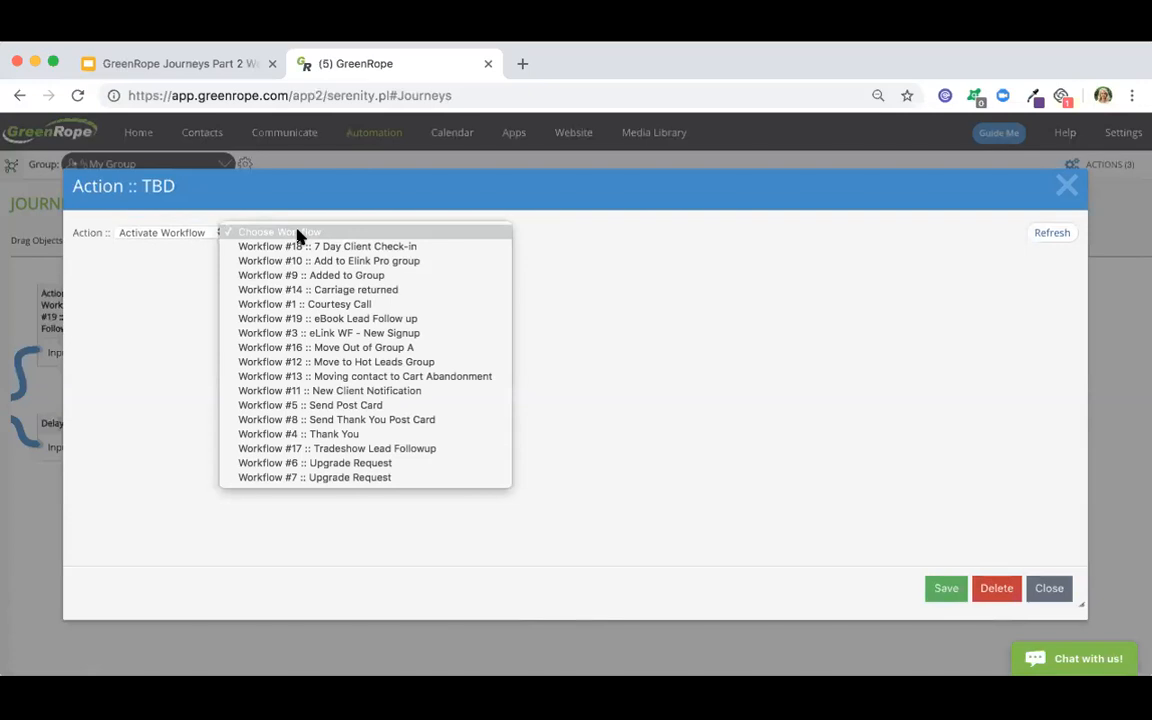
{"action": "left_click", "coordinate": [310, 318]}
{"action": "left_click", "coordinate": [945, 590]}
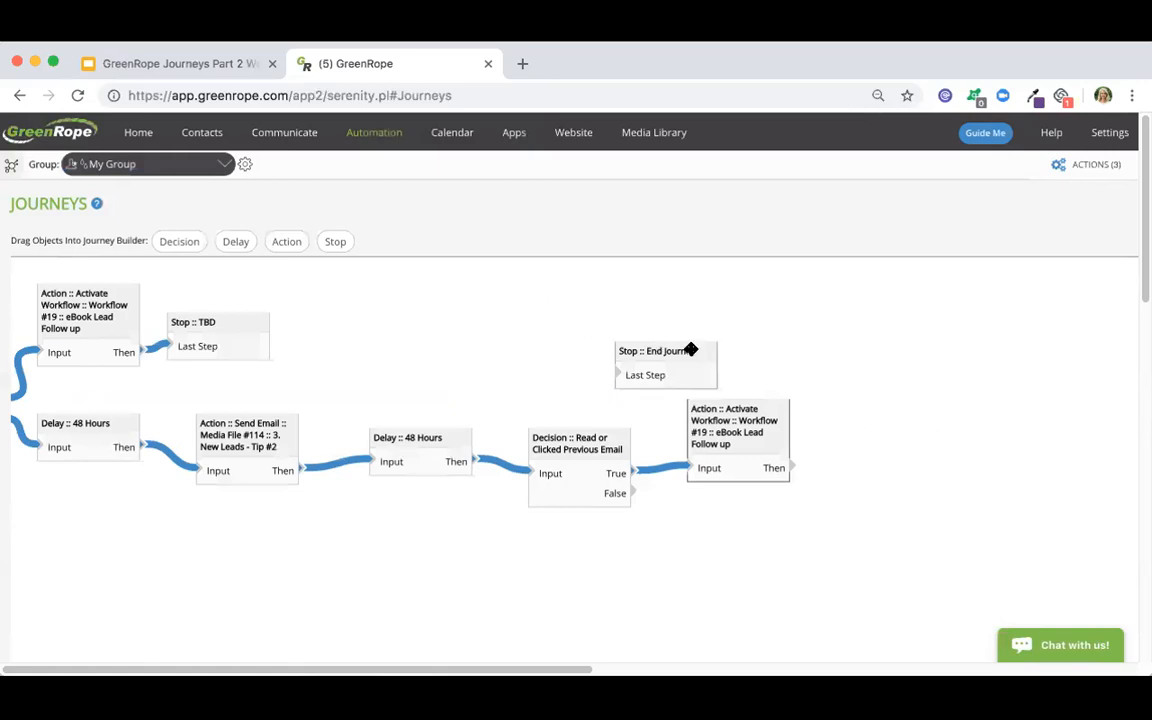
Step: Move the End Journey Stop block beside the new workflow action and connect it, and link a new Action block to the decision's False output
{"action": "left_click_drag", "start_coordinate": [686, 347], "coordinate": [932, 424]}
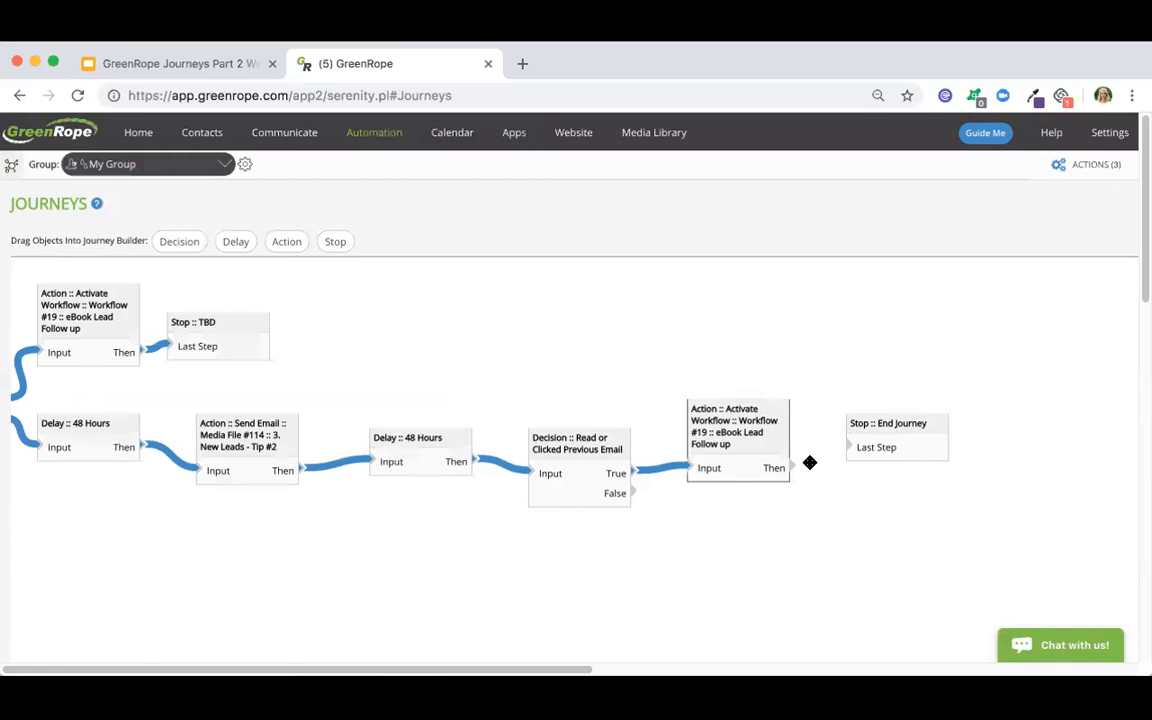
{"action": "left_click_drag", "start_coordinate": [790, 468], "coordinate": [850, 447]}
{"action": "left_click_drag", "start_coordinate": [277, 241], "coordinate": [704, 537]}
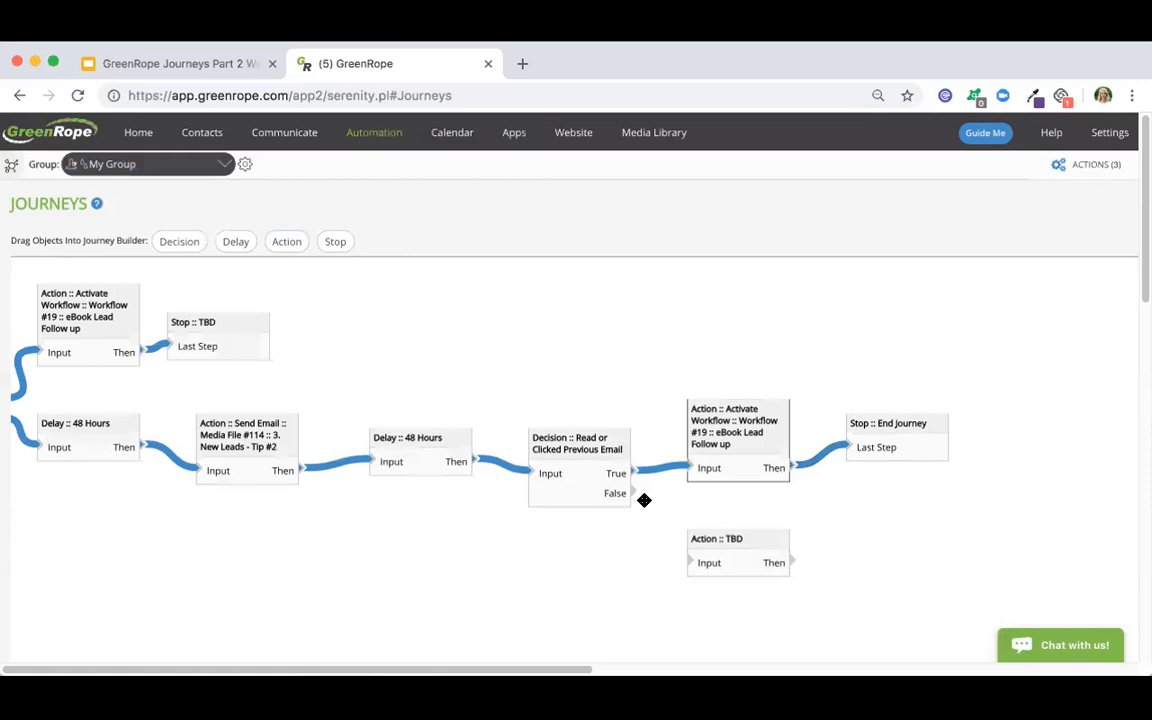
{"action": "left_click_drag", "start_coordinate": [634, 493], "coordinate": [689, 562]}
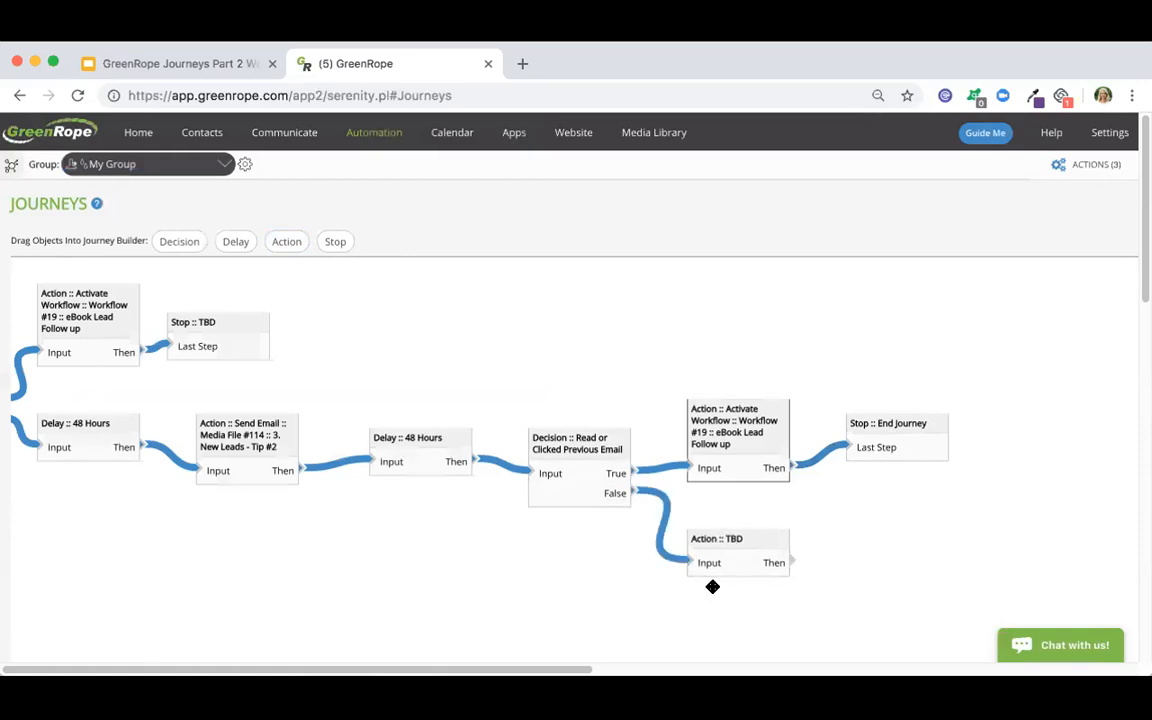
Step: Save the journey as a new journey with the description "eBook Download Journey", in no folder
{"action": "left_click_drag", "start_coordinate": [362, 526], "coordinate": [705, 535]}
{"action": "left_click_drag", "start_coordinate": [380, 524], "coordinate": [478, 592]}
{"action": "left_click_drag", "start_coordinate": [391, 406], "coordinate": [428, 399]}
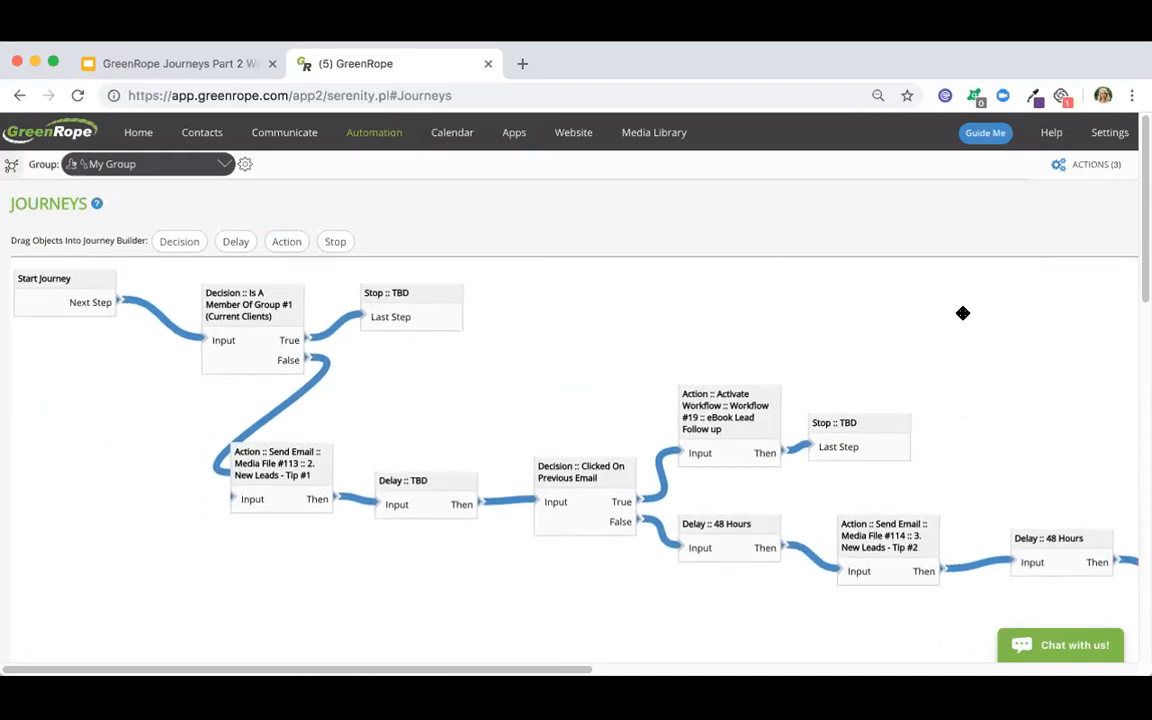
{"action": "mouse_move", "coordinate": [1107, 172]}
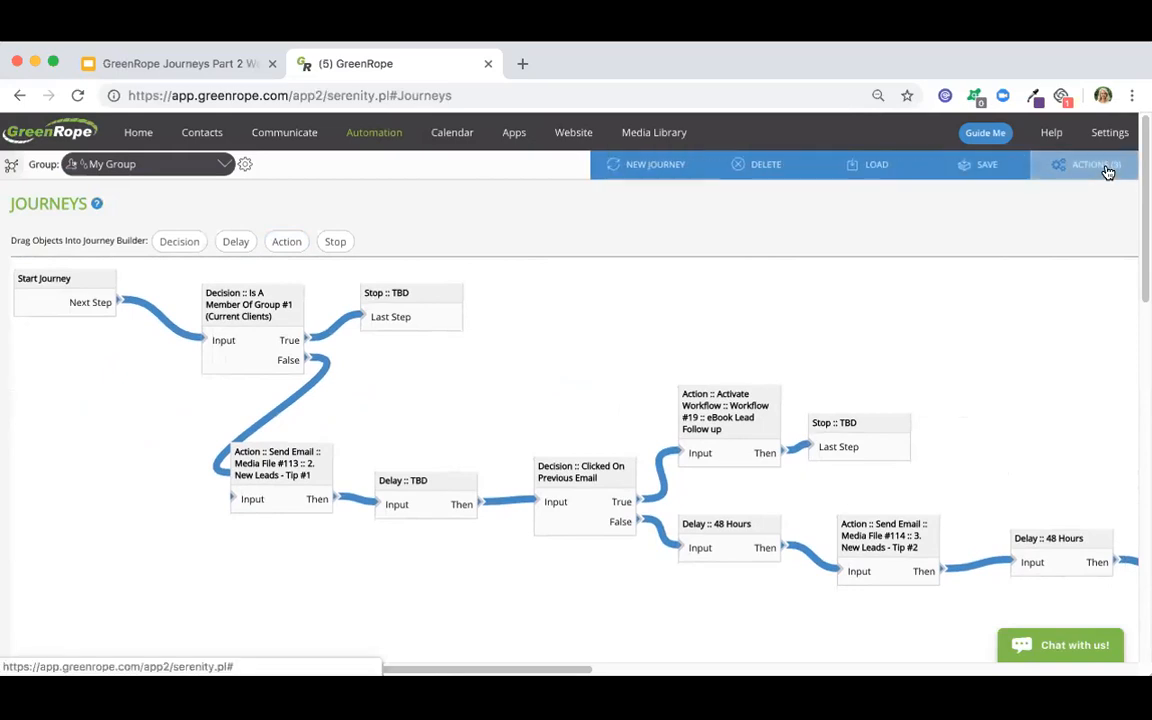
{"action": "left_click", "coordinate": [987, 166]}
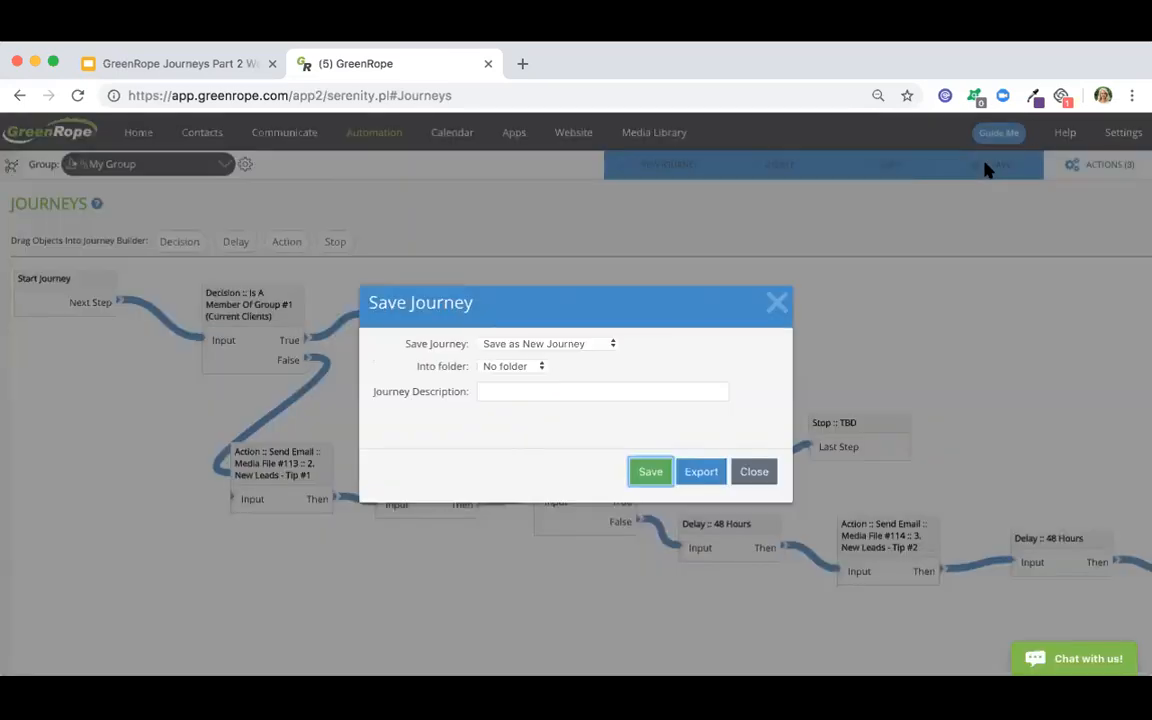
{"action": "left_click", "coordinate": [578, 346]}
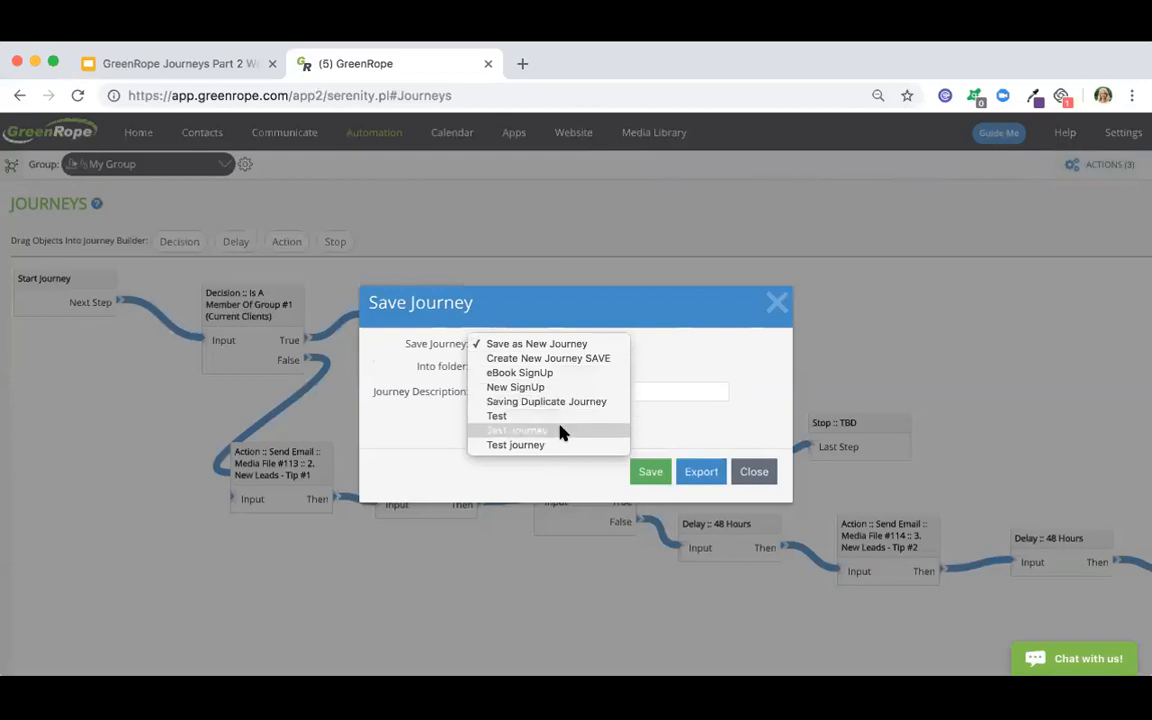
{"action": "left_click", "coordinate": [560, 343]}
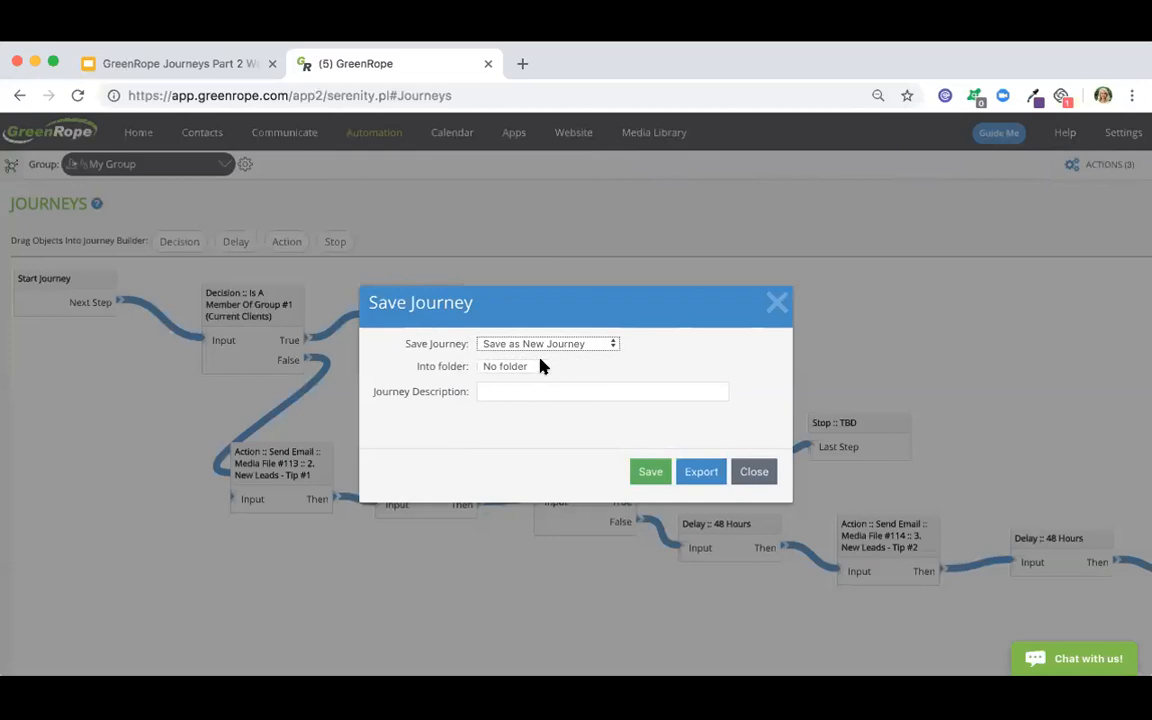
{"action": "left_click", "coordinate": [534, 395]}
{"action": "type", "text": "eBook Download Journey"}
{"action": "left_click", "coordinate": [645, 474]}
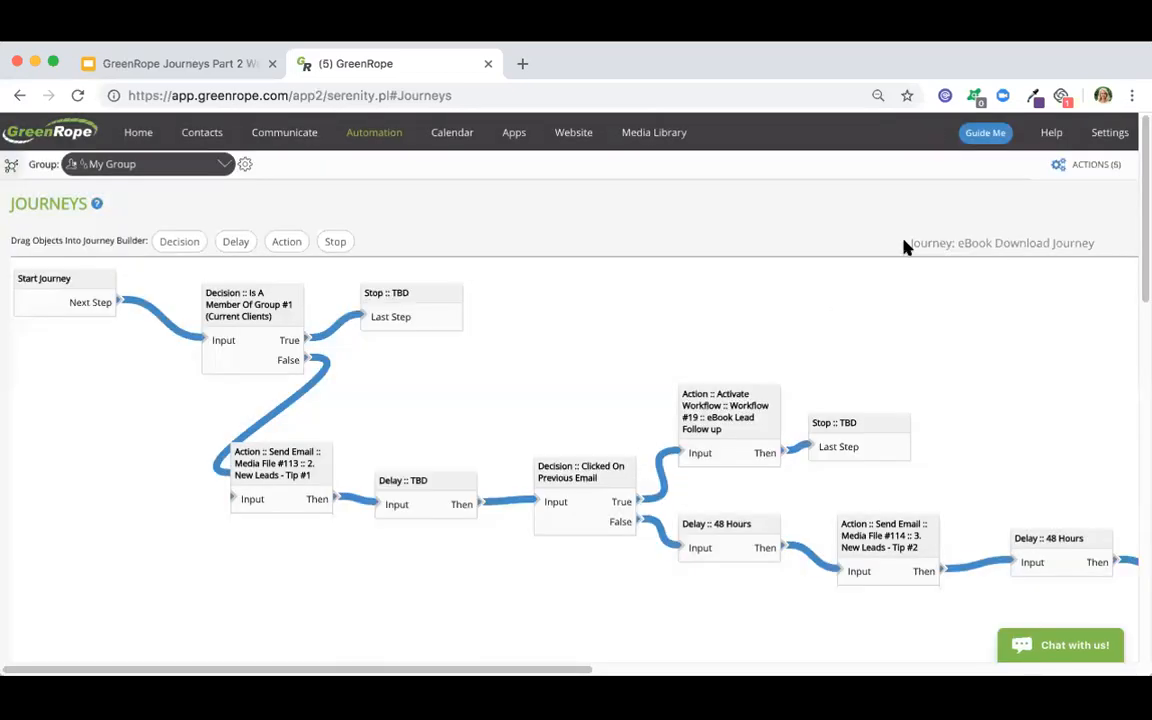
{"action": "left_click_drag", "start_coordinate": [908, 242], "coordinate": [1095, 250]}
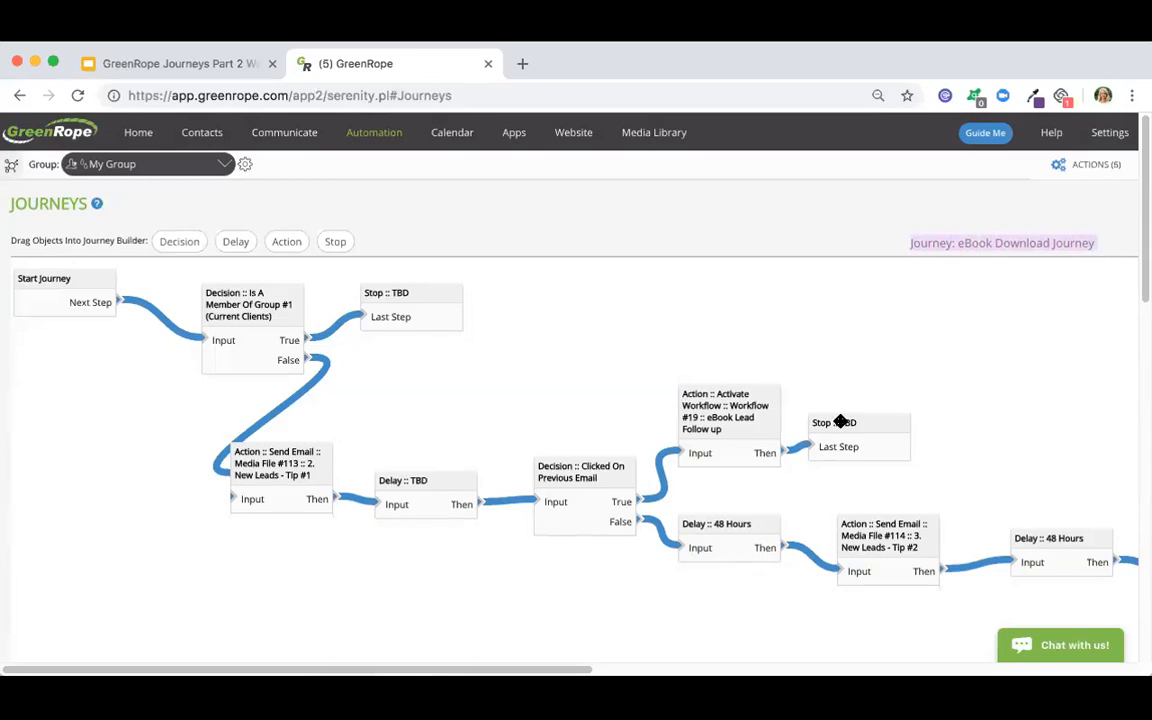
Step: Set the Action block on the last decision's False branch to Send Email with Media File #358: 5. Break Up Letter, and save it
{"action": "scroll", "coordinate": [840, 421], "scroll_direction": "right", "scroll_amount": 4}
{"action": "scroll", "coordinate": [840, 421], "scroll_direction": "down", "scroll_amount": 1}
{"action": "scroll", "coordinate": [903, 525], "scroll_direction": "right", "scroll_amount": 3}
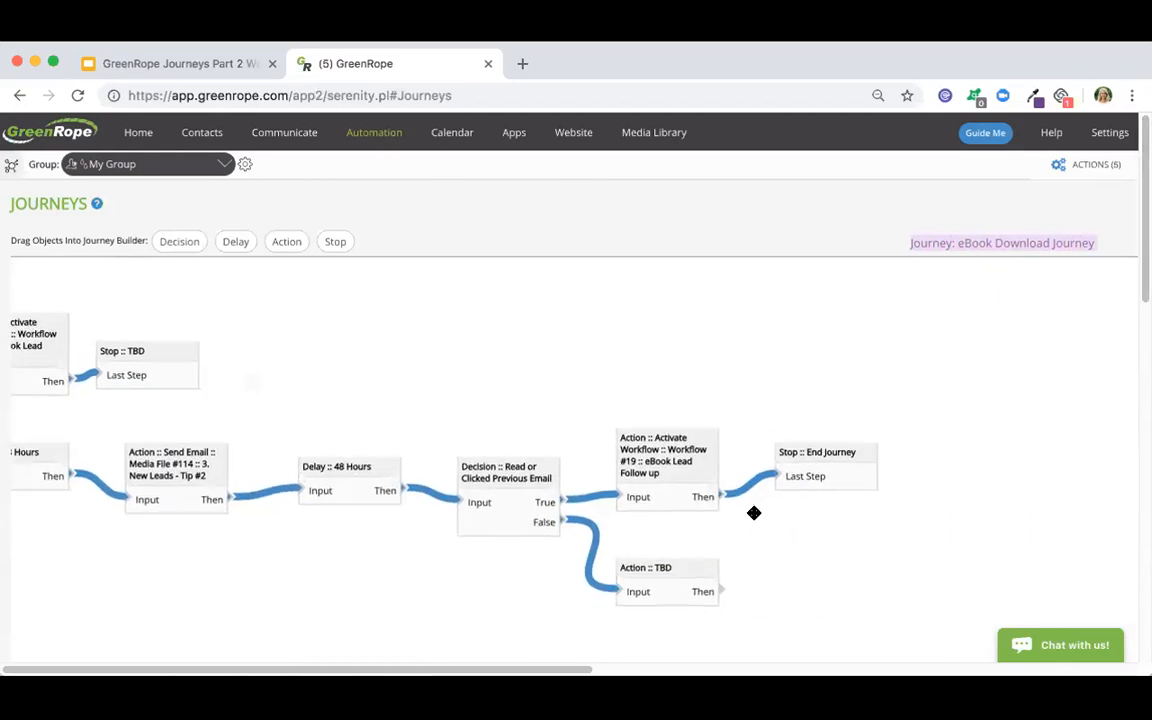
{"action": "scroll", "coordinate": [754, 513], "scroll_direction": "right", "scroll_amount": 2}
{"action": "left_click", "coordinate": [632, 561]}
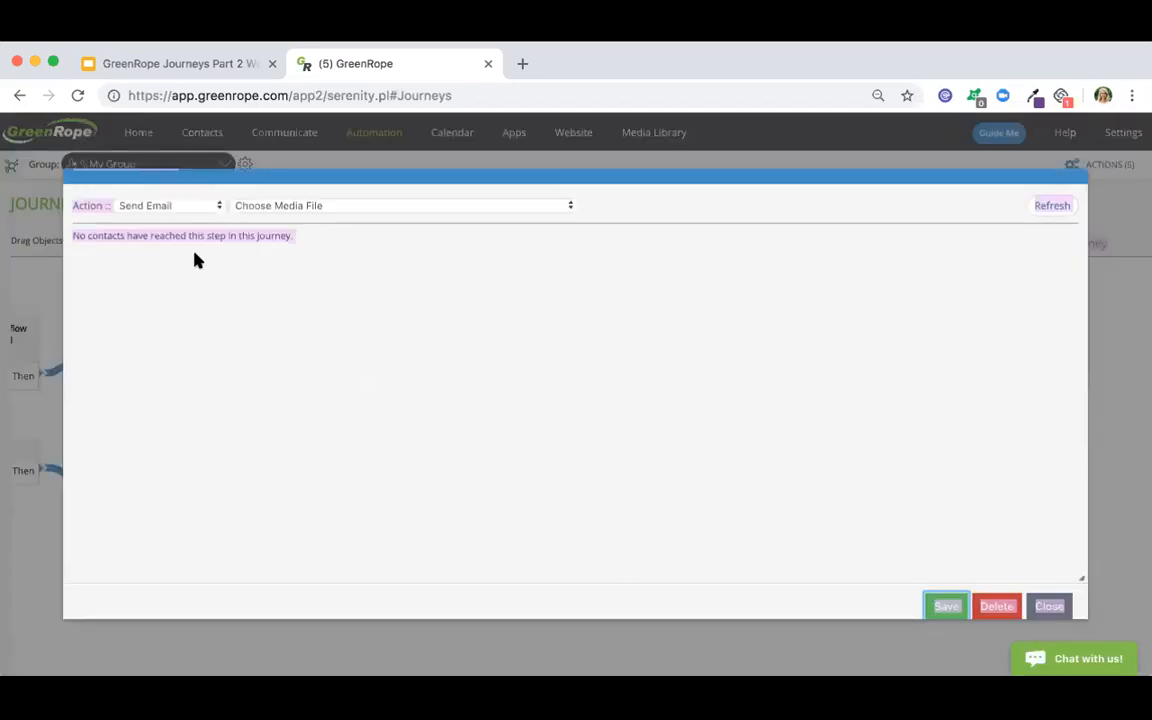
{"action": "left_click", "coordinate": [288, 205]}
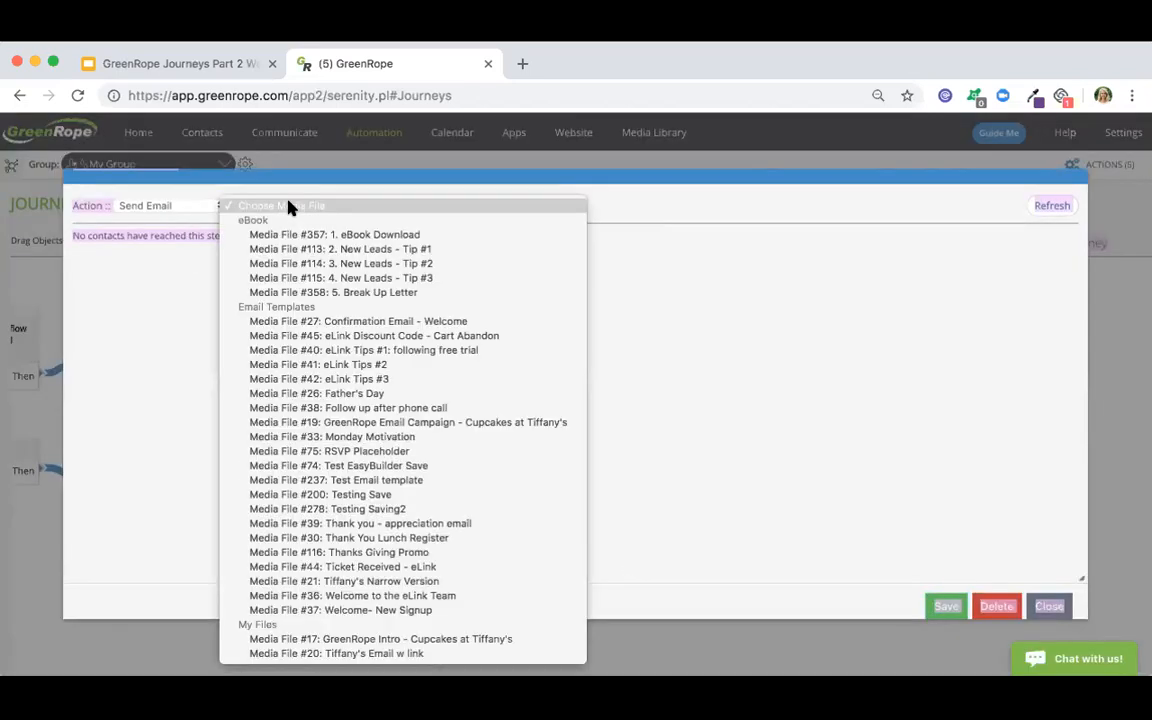
{"action": "left_click", "coordinate": [298, 291]}
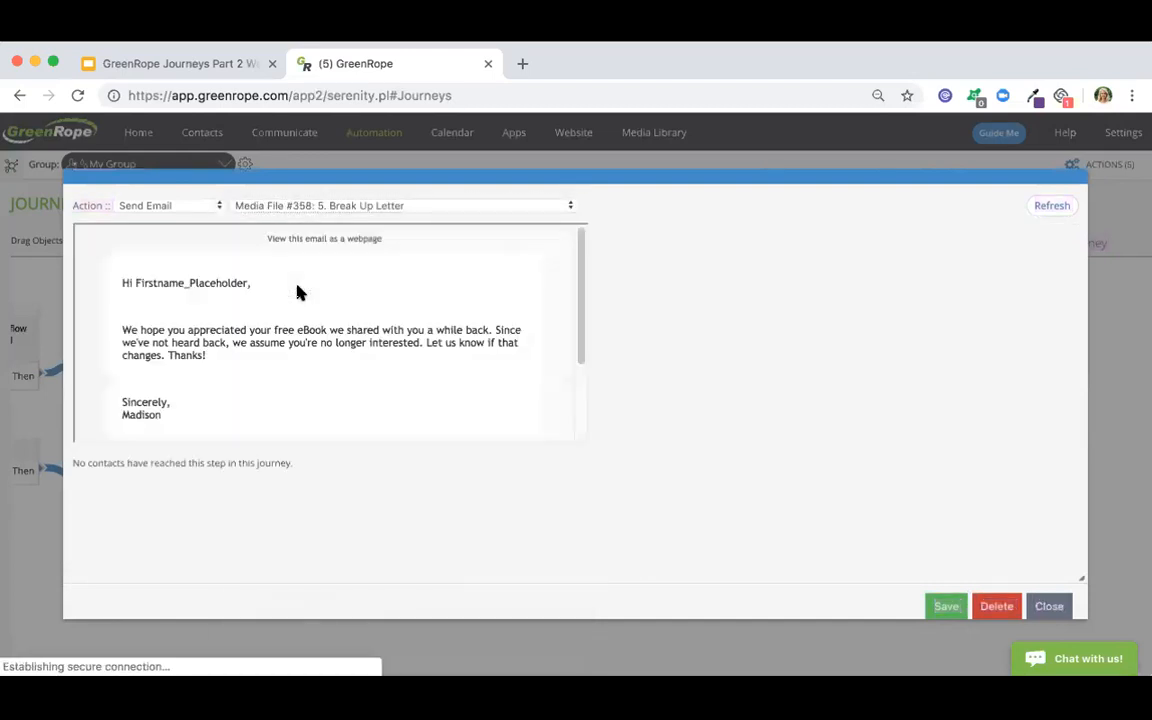
{"action": "left_click", "coordinate": [946, 605]}
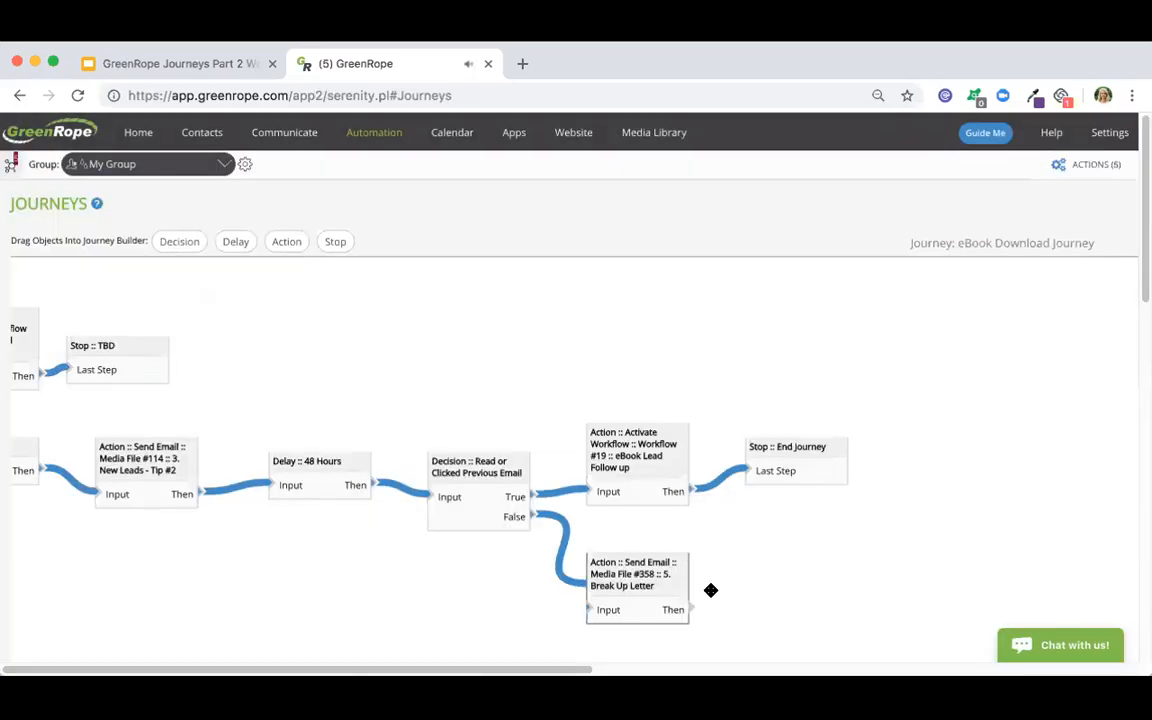
{"action": "left_click_drag", "start_coordinate": [665, 578], "coordinate": [679, 578]}
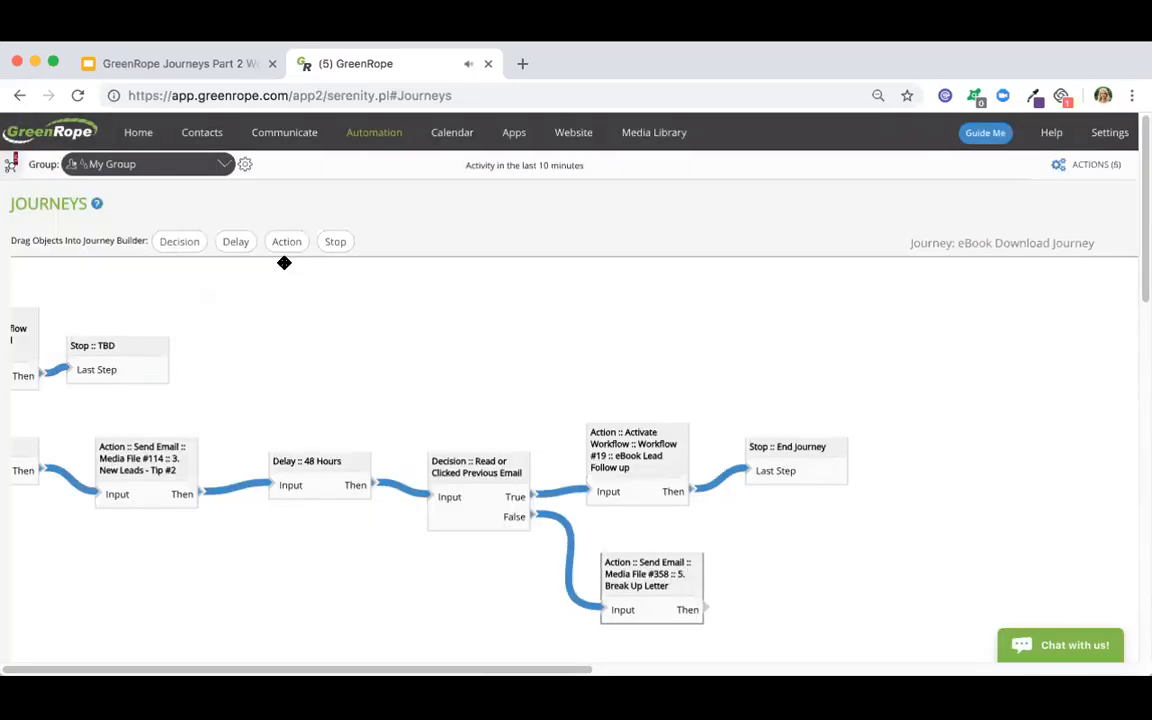
Step: Add a new Action block beside the Break Up Letter email action and connect the email's Then output to its input
{"action": "left_click_drag", "start_coordinate": [336, 242], "coordinate": [314, 226]}
{"action": "left_click_drag", "start_coordinate": [270, 244], "coordinate": [765, 585]}
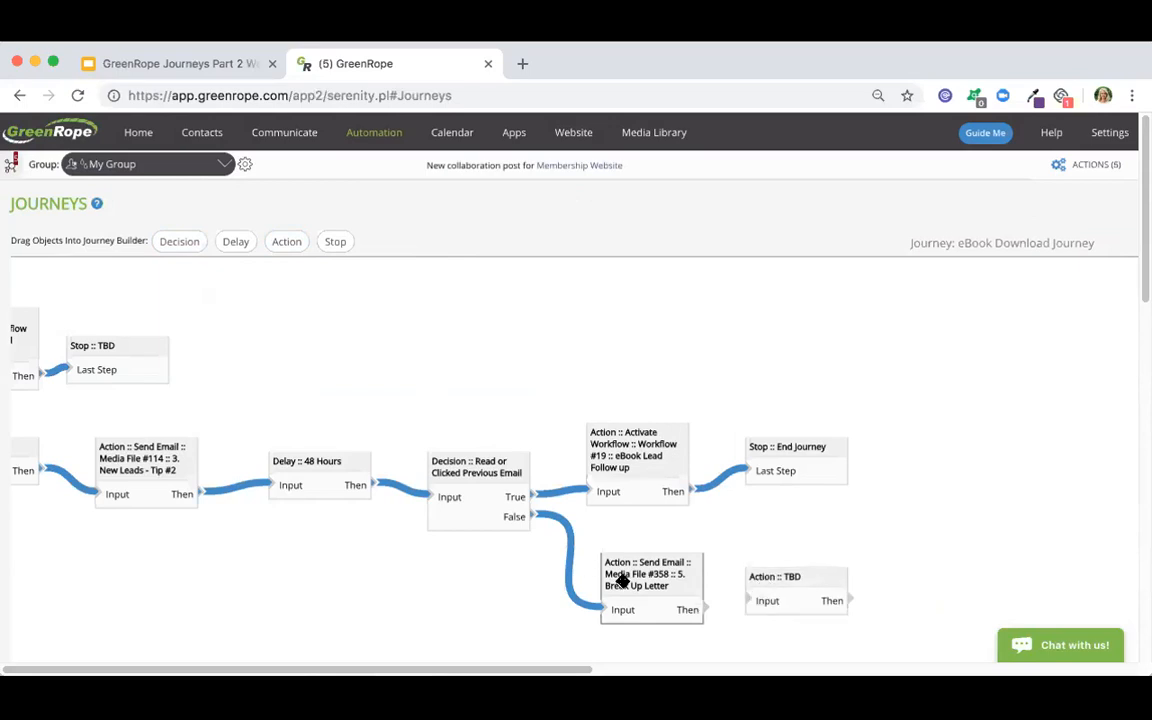
{"action": "left_click", "coordinate": [707, 603]}
{"action": "left_click", "coordinate": [750, 598]}
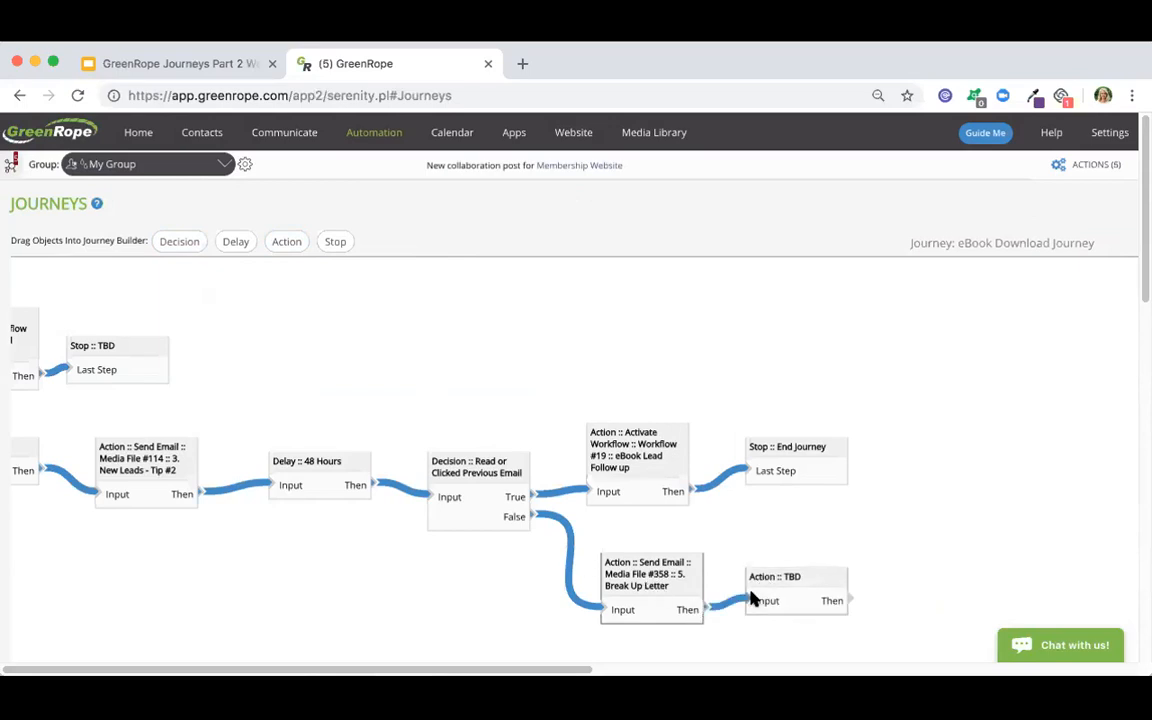
Step: Set the new Action block to Add to Group with Group #5 :: Cart Abandonment, save it, and align it with the email block
{"action": "double_click", "coordinate": [773, 579]}
{"action": "left_click", "coordinate": [187, 208]}
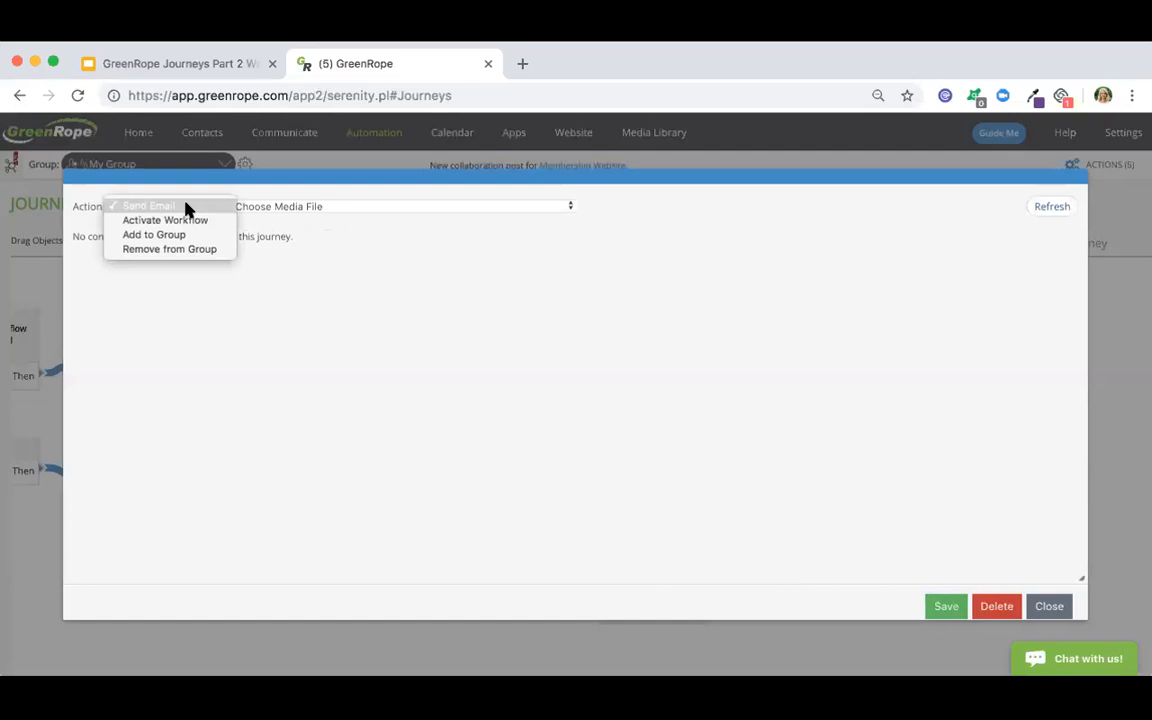
{"action": "left_click", "coordinate": [186, 240]}
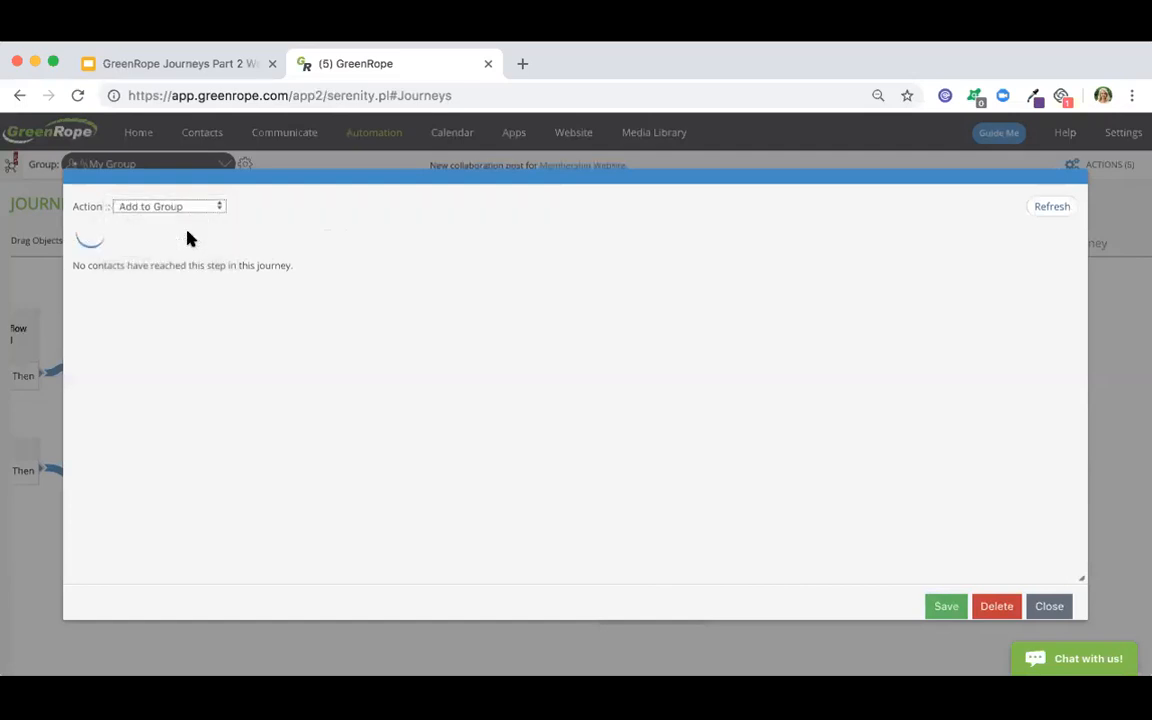
{"action": "left_click", "coordinate": [298, 207]}
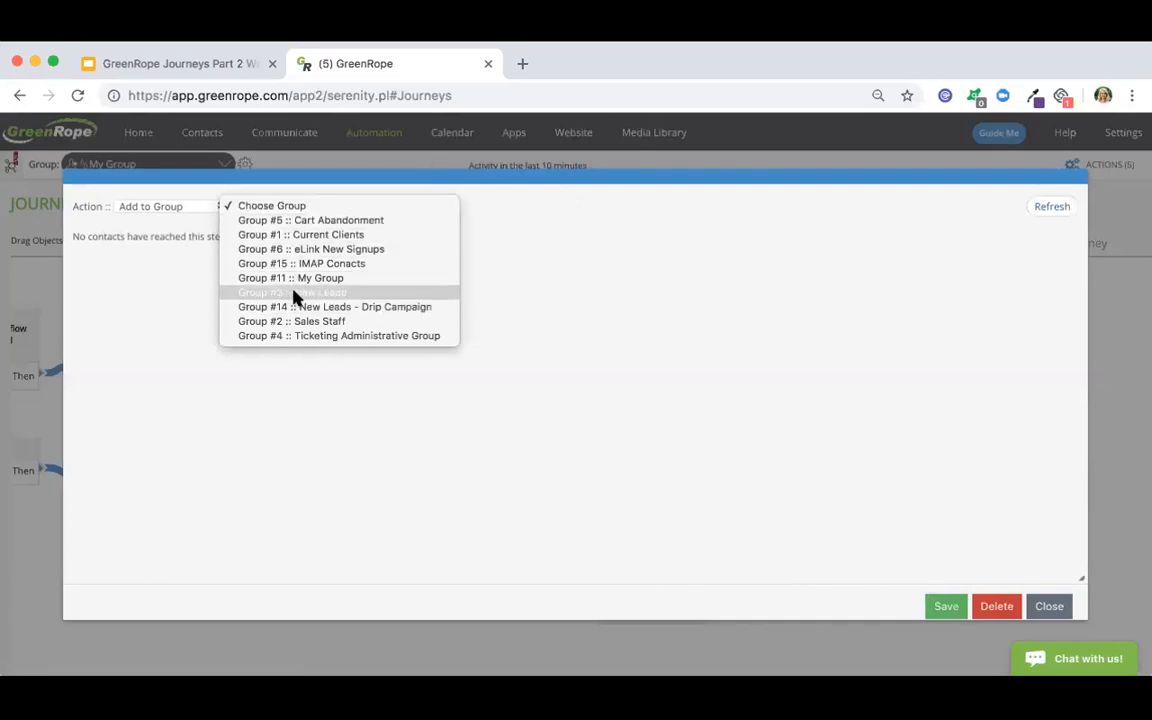
{"action": "left_click", "coordinate": [296, 221]}
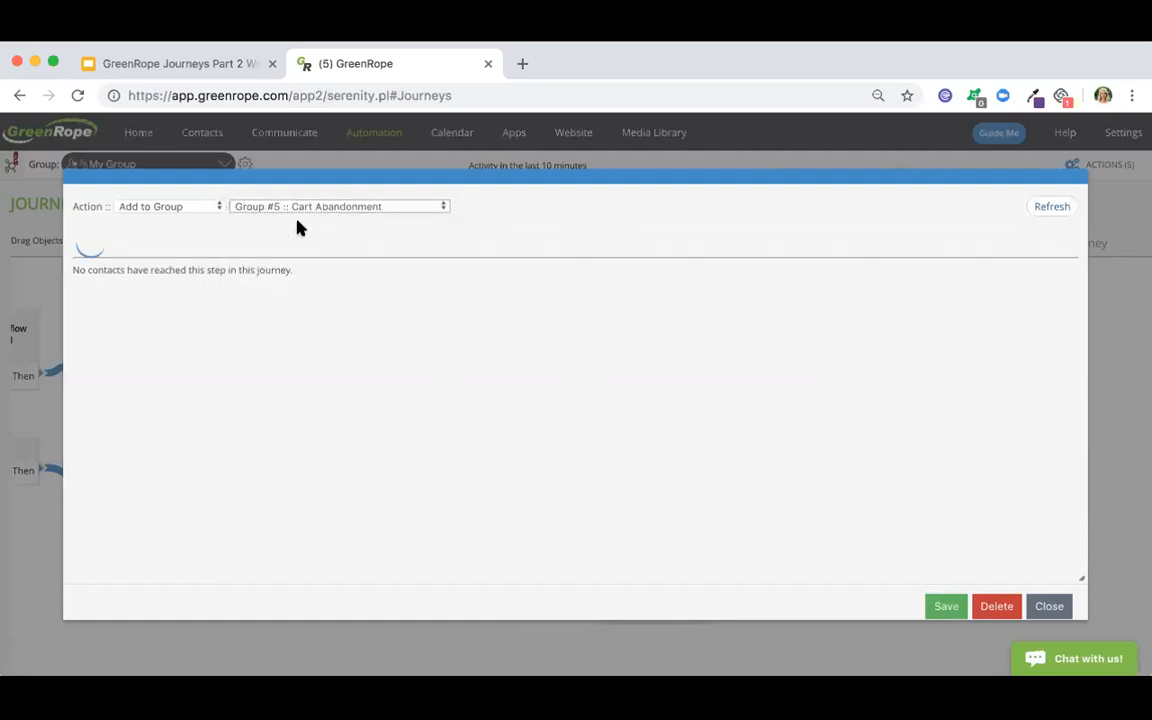
{"action": "left_click", "coordinate": [931, 606]}
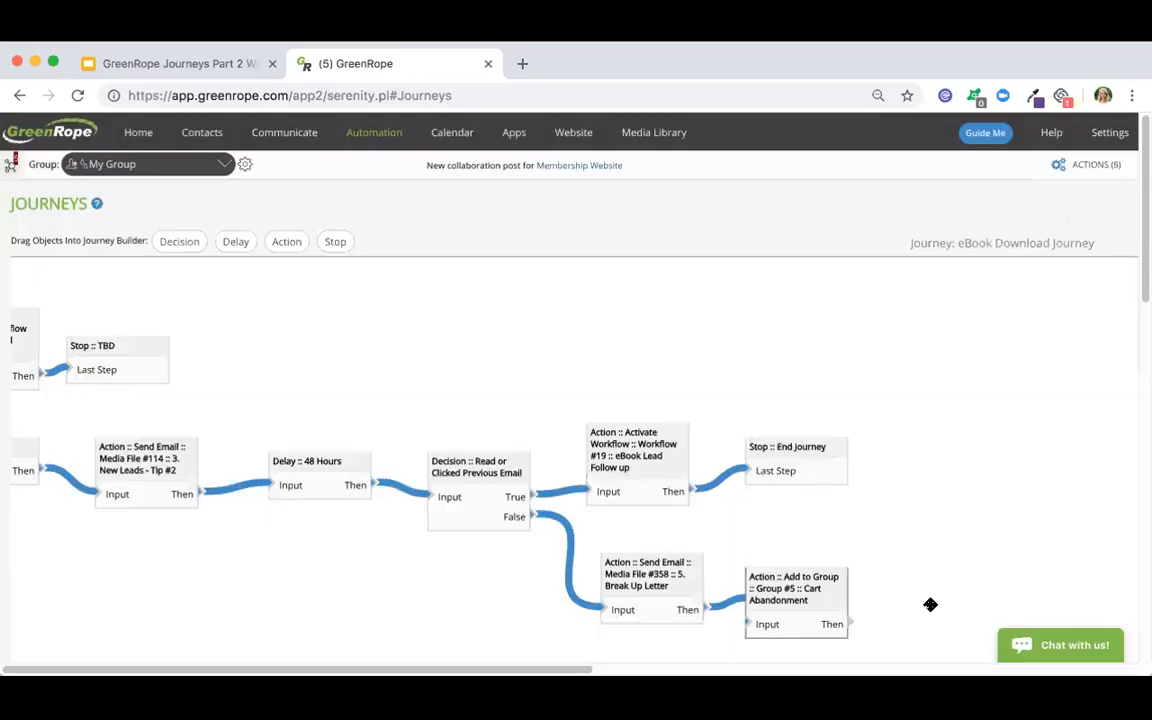
{"action": "left_click_drag", "start_coordinate": [804, 598], "coordinate": [817, 585]}
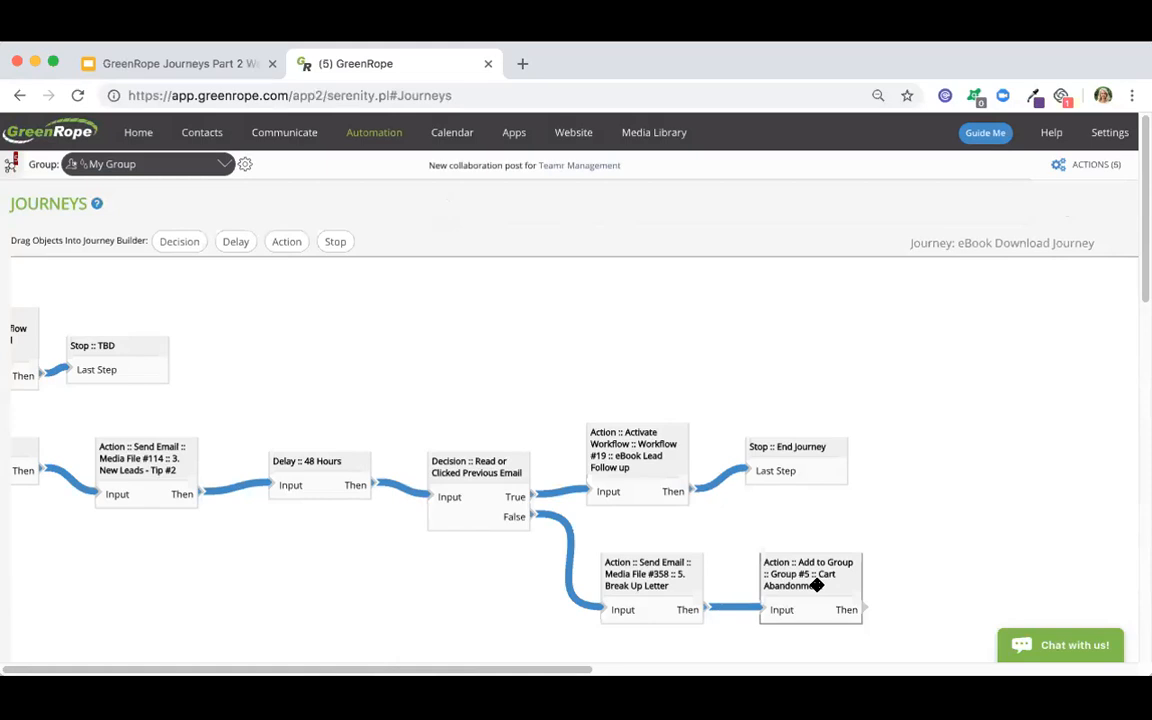
Step: Add a Stop block beside the Add to Group action and connect the action's Then output to it
{"action": "left_click_drag", "start_coordinate": [932, 596], "coordinate": [824, 513]}
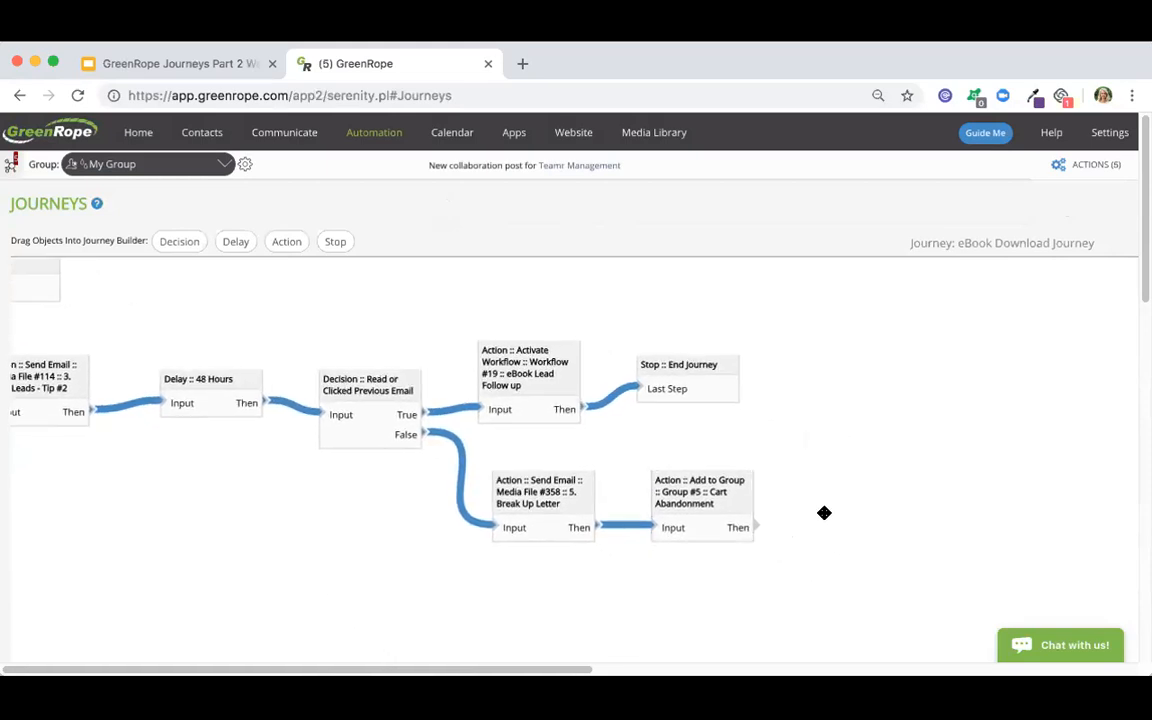
{"action": "left_click_drag", "start_coordinate": [333, 240], "coordinate": [840, 507]}
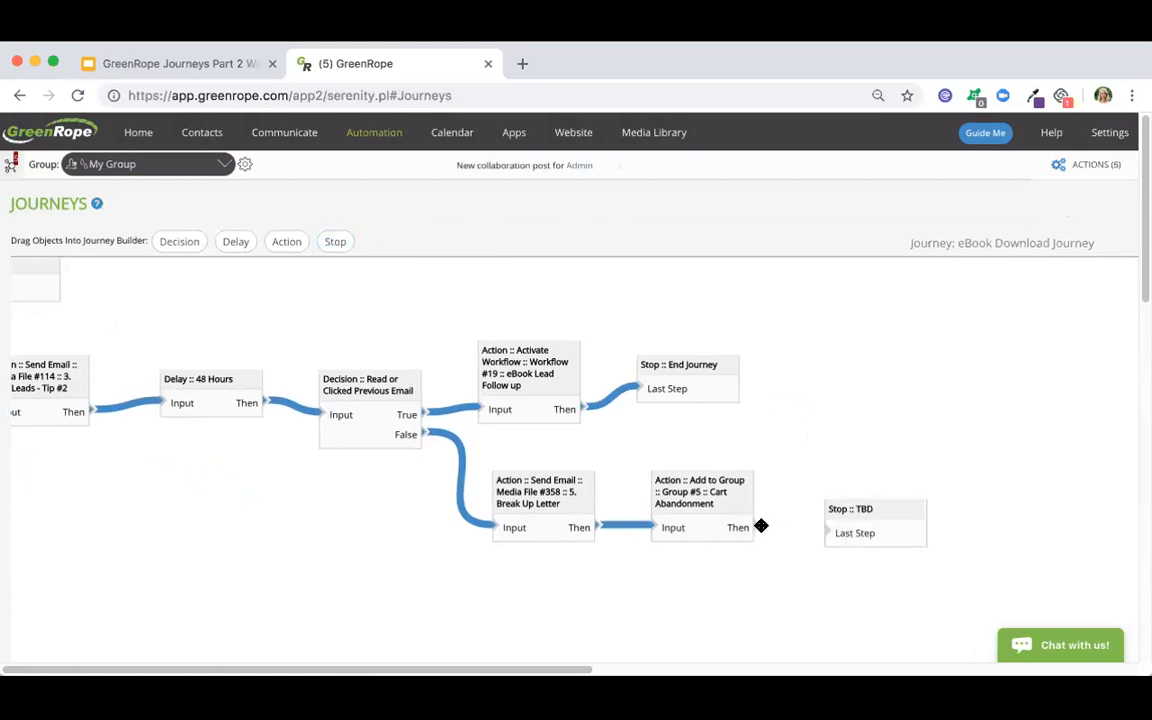
{"action": "left_click_drag", "start_coordinate": [756, 524], "coordinate": [828, 532]}
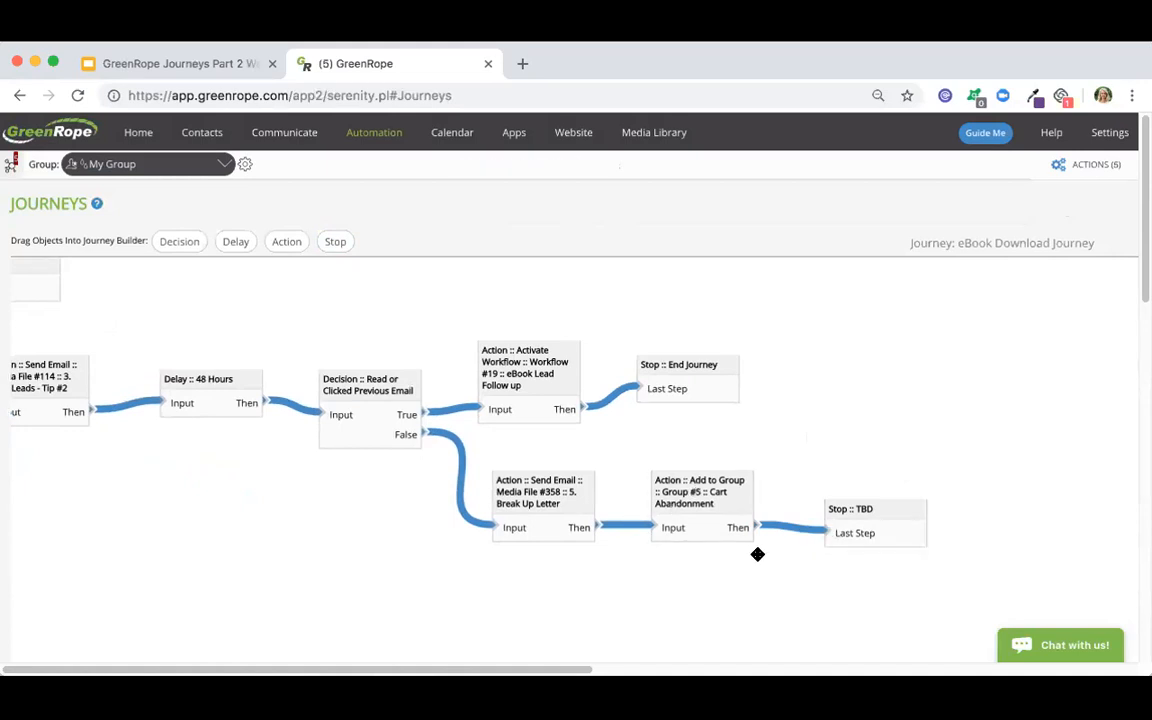
Step: Save the updated journey over the existing eBook Download Journey and close the save dialog
{"action": "left_click", "coordinate": [1100, 165]}
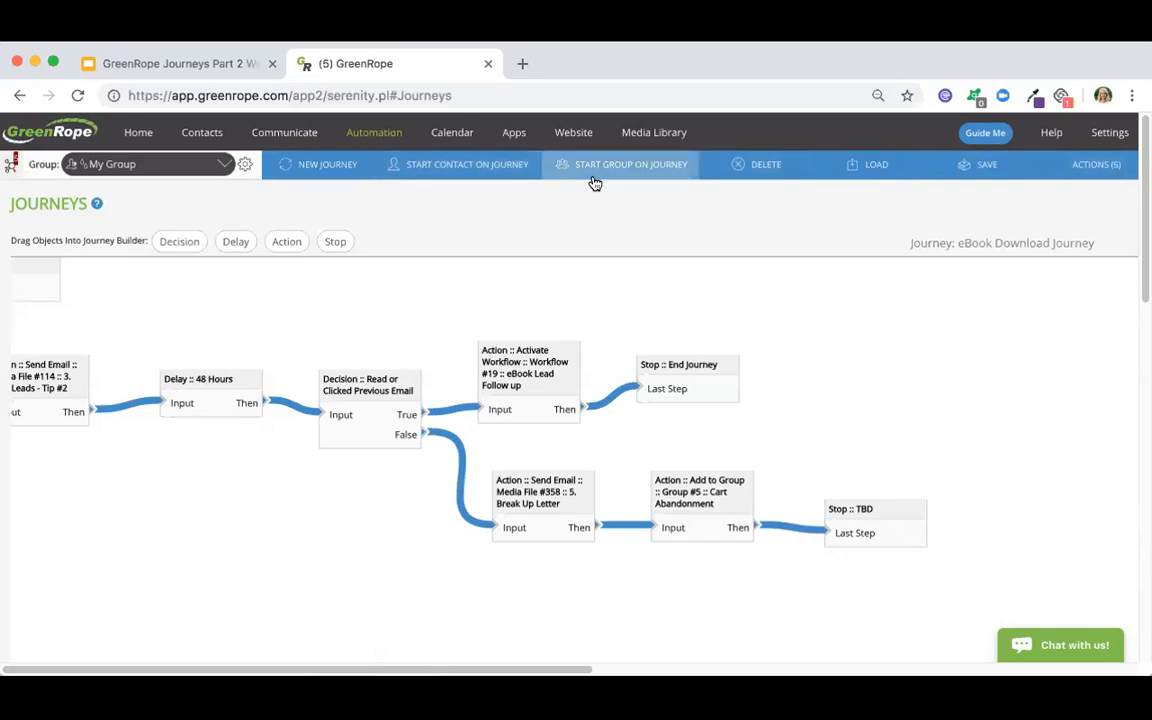
{"action": "left_click", "coordinate": [943, 168]}
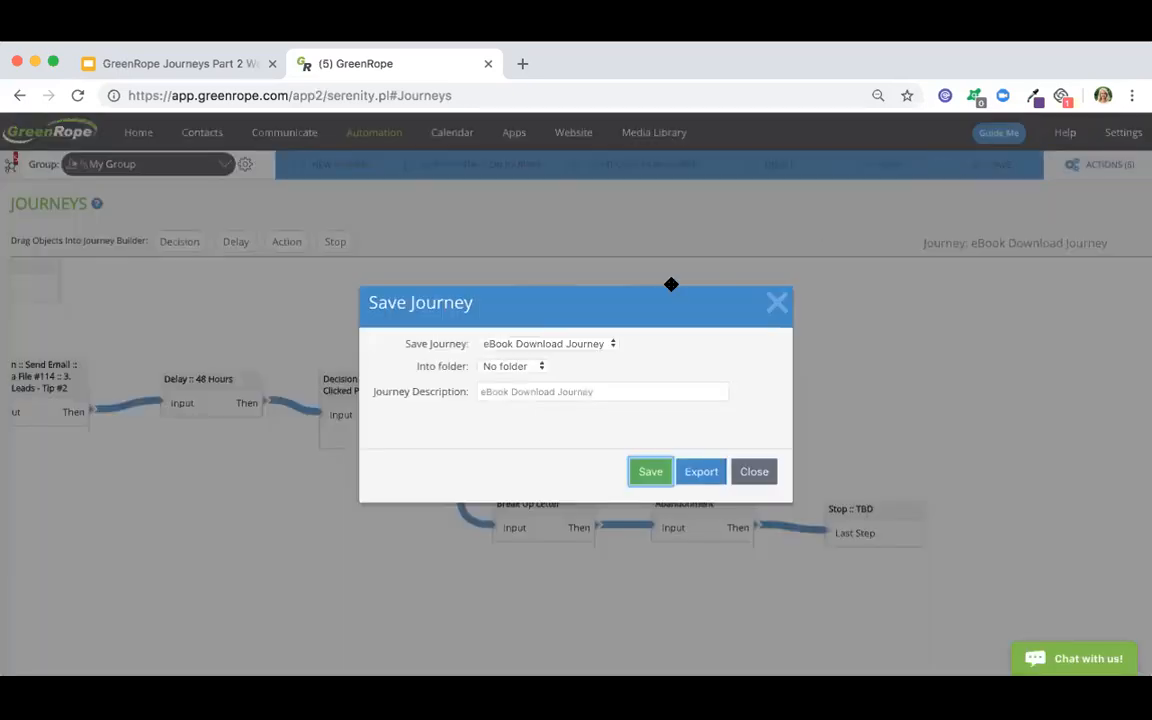
{"action": "left_click", "coordinate": [548, 344]}
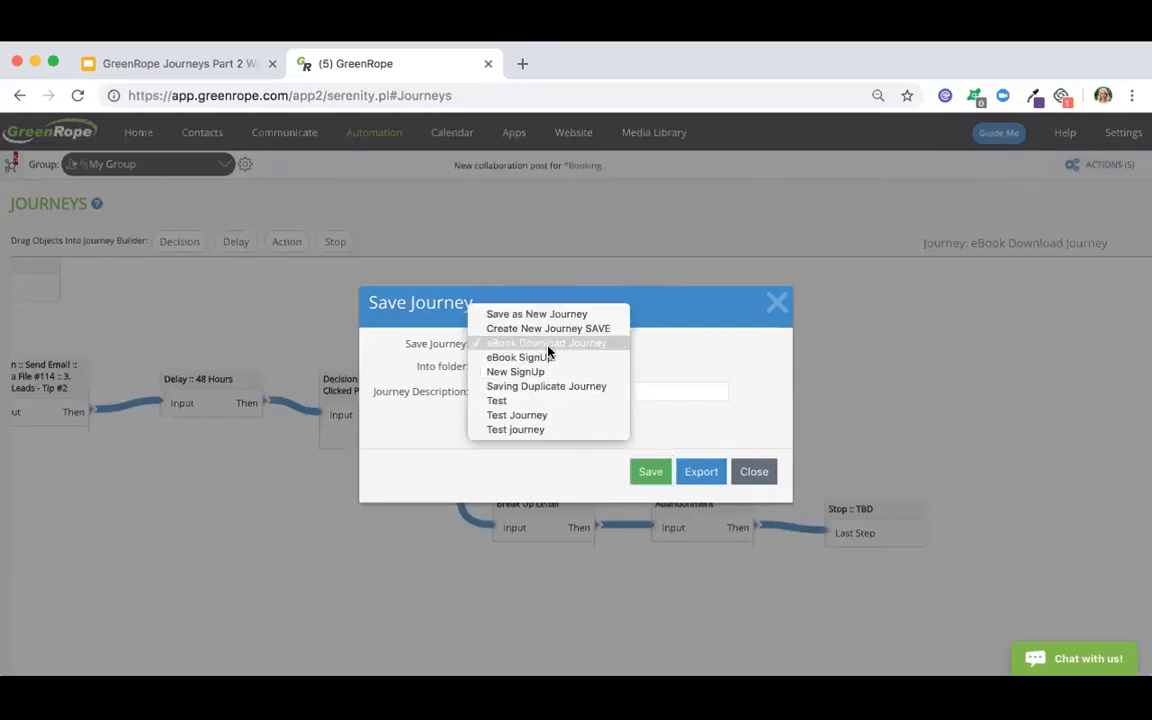
{"action": "left_click", "coordinate": [603, 344]}
{"action": "left_click", "coordinate": [652, 474]}
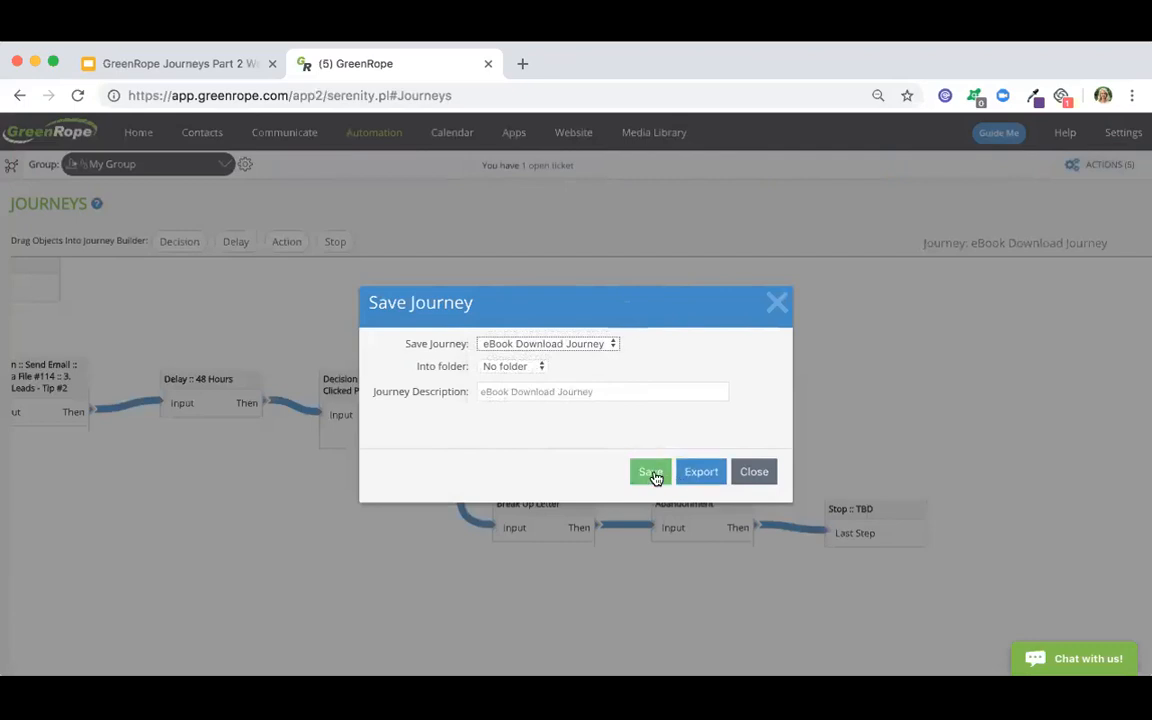
{"action": "left_click", "coordinate": [754, 471]}
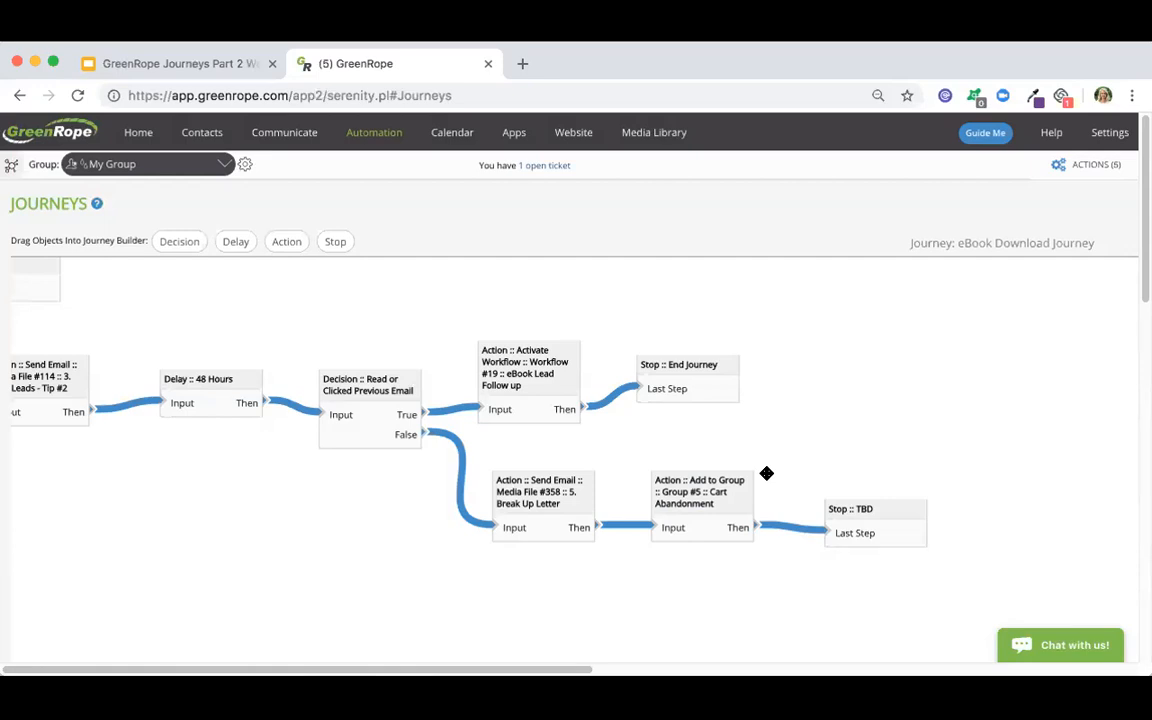
Step: Switch to the GreenRope Journeys Part 2 Webinar deck in Google Slides and start presenting from slide 52
{"action": "left_click_drag", "start_coordinate": [327, 524], "coordinate": [574, 550]}
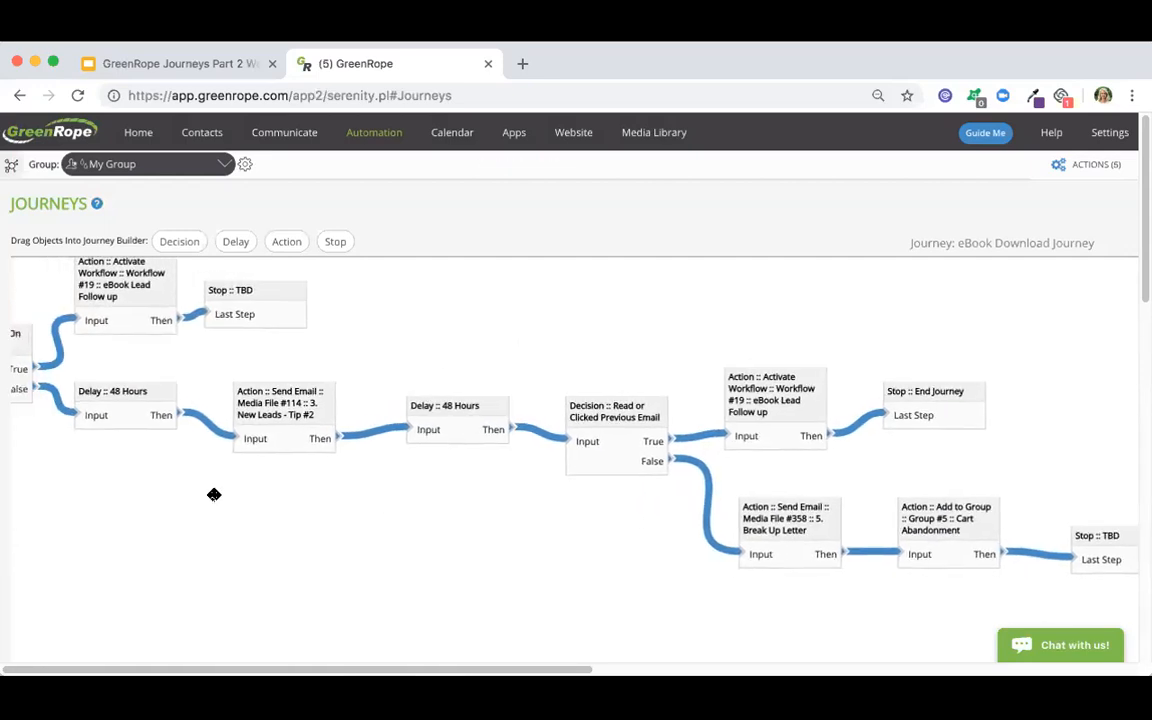
{"action": "left_click_drag", "start_coordinate": [270, 491], "coordinate": [517, 476]}
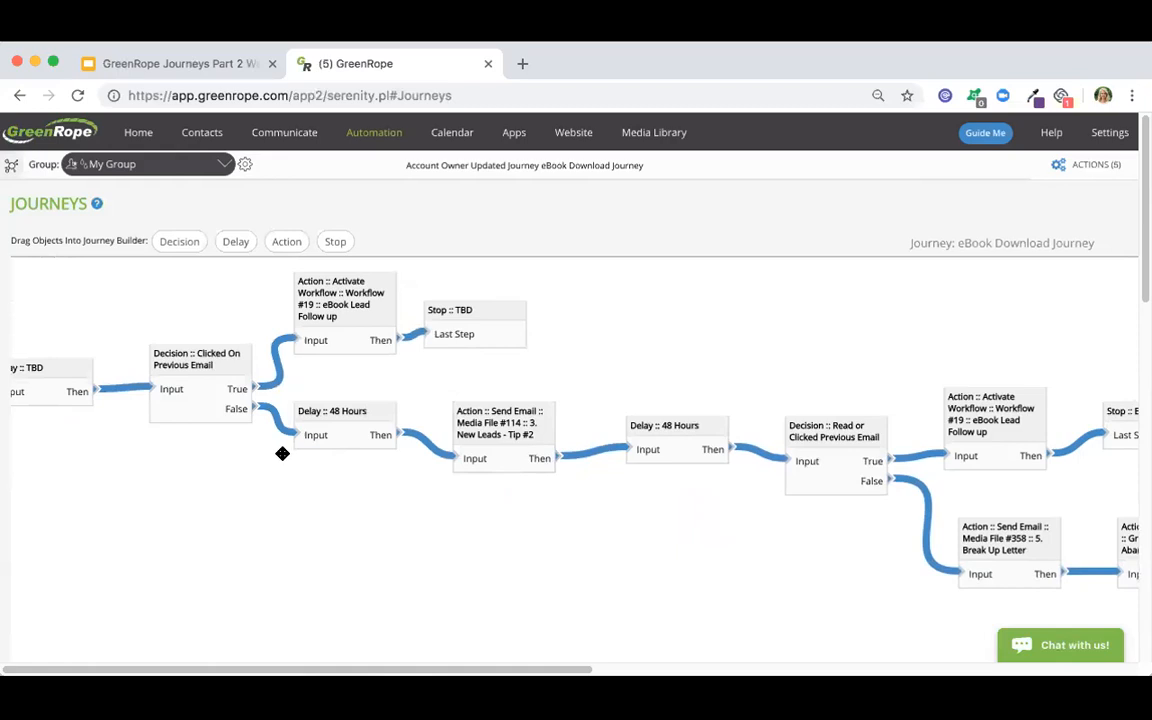
{"action": "left_click", "coordinate": [208, 68]}
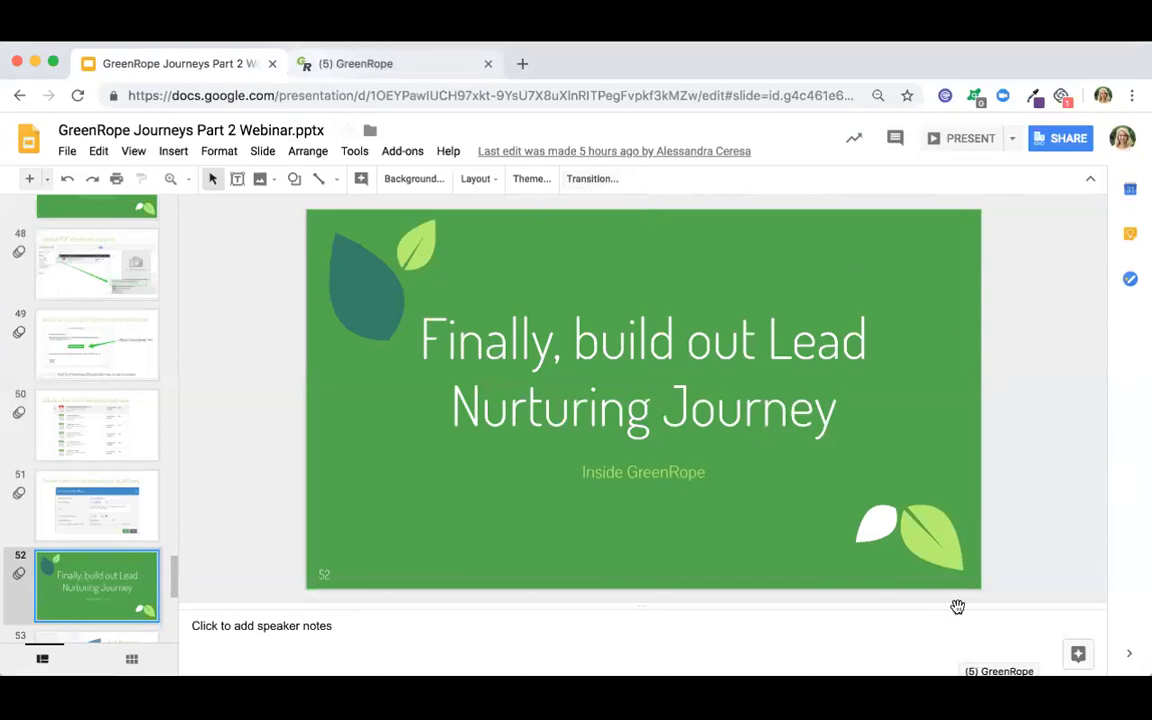
{"action": "left_click", "coordinate": [970, 139]}
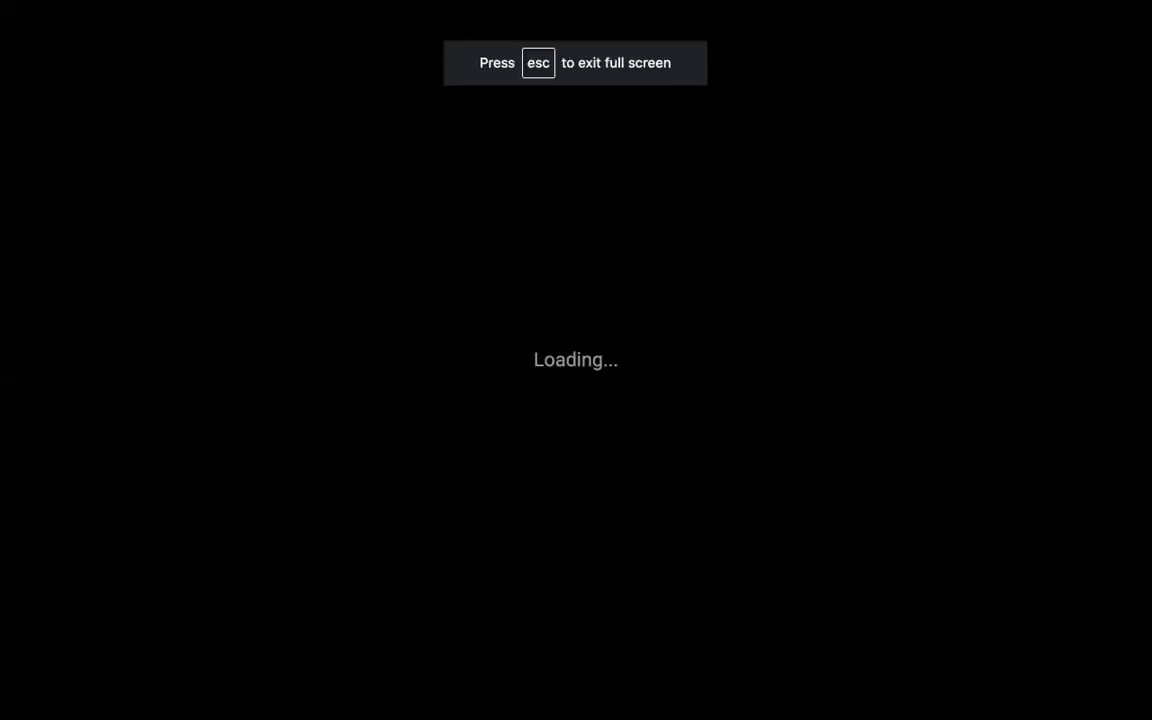